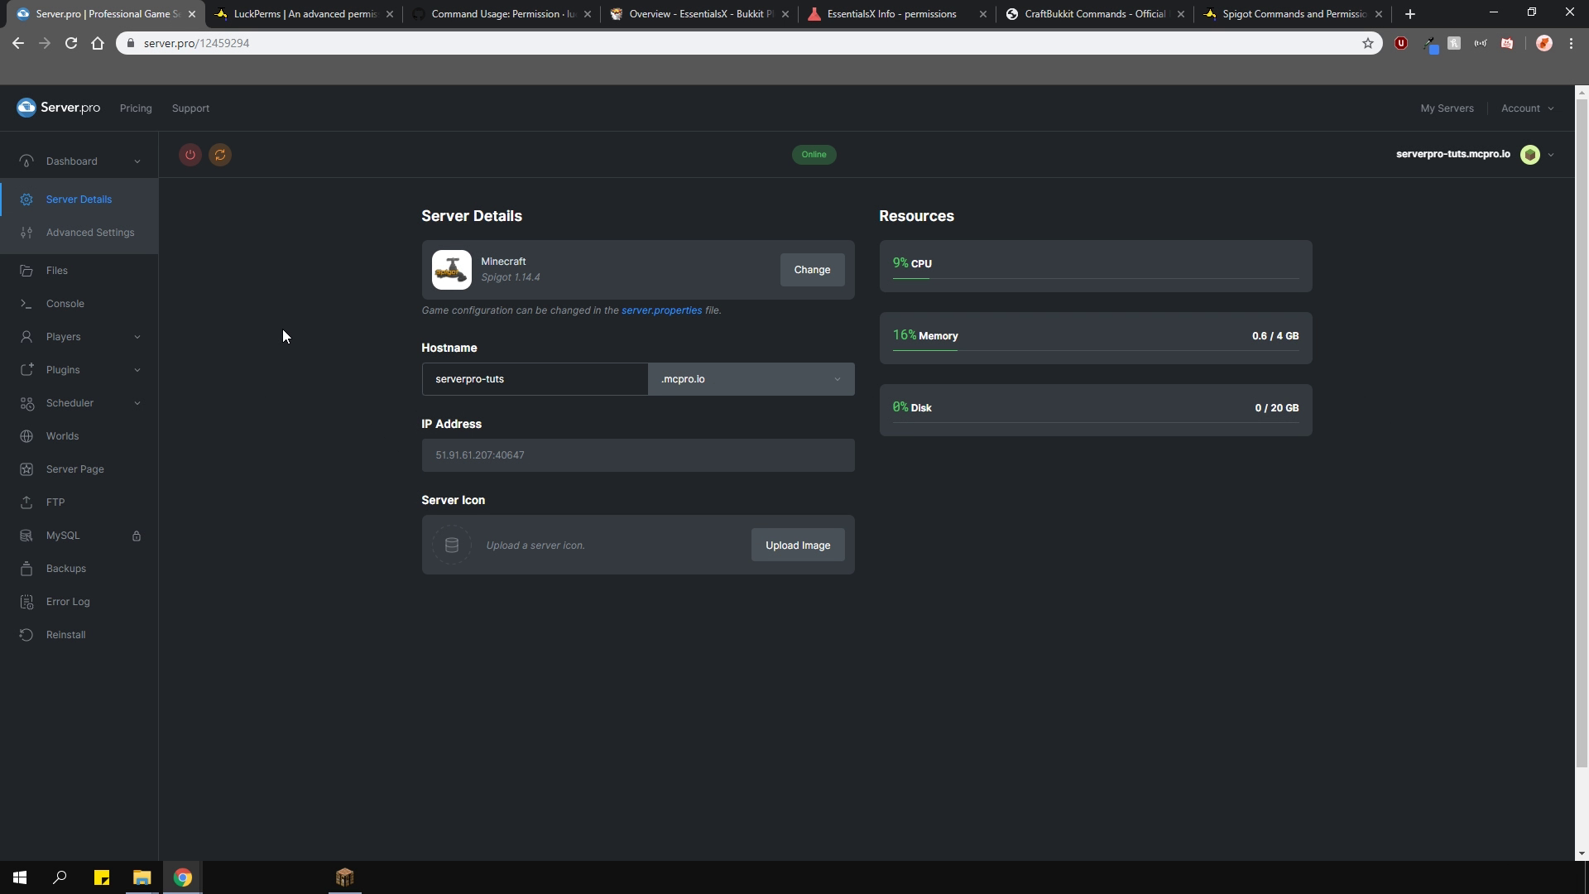
- Review the server's installed plugins, then the EssentialsX and LuckPerms project pages
left_click(64, 369)
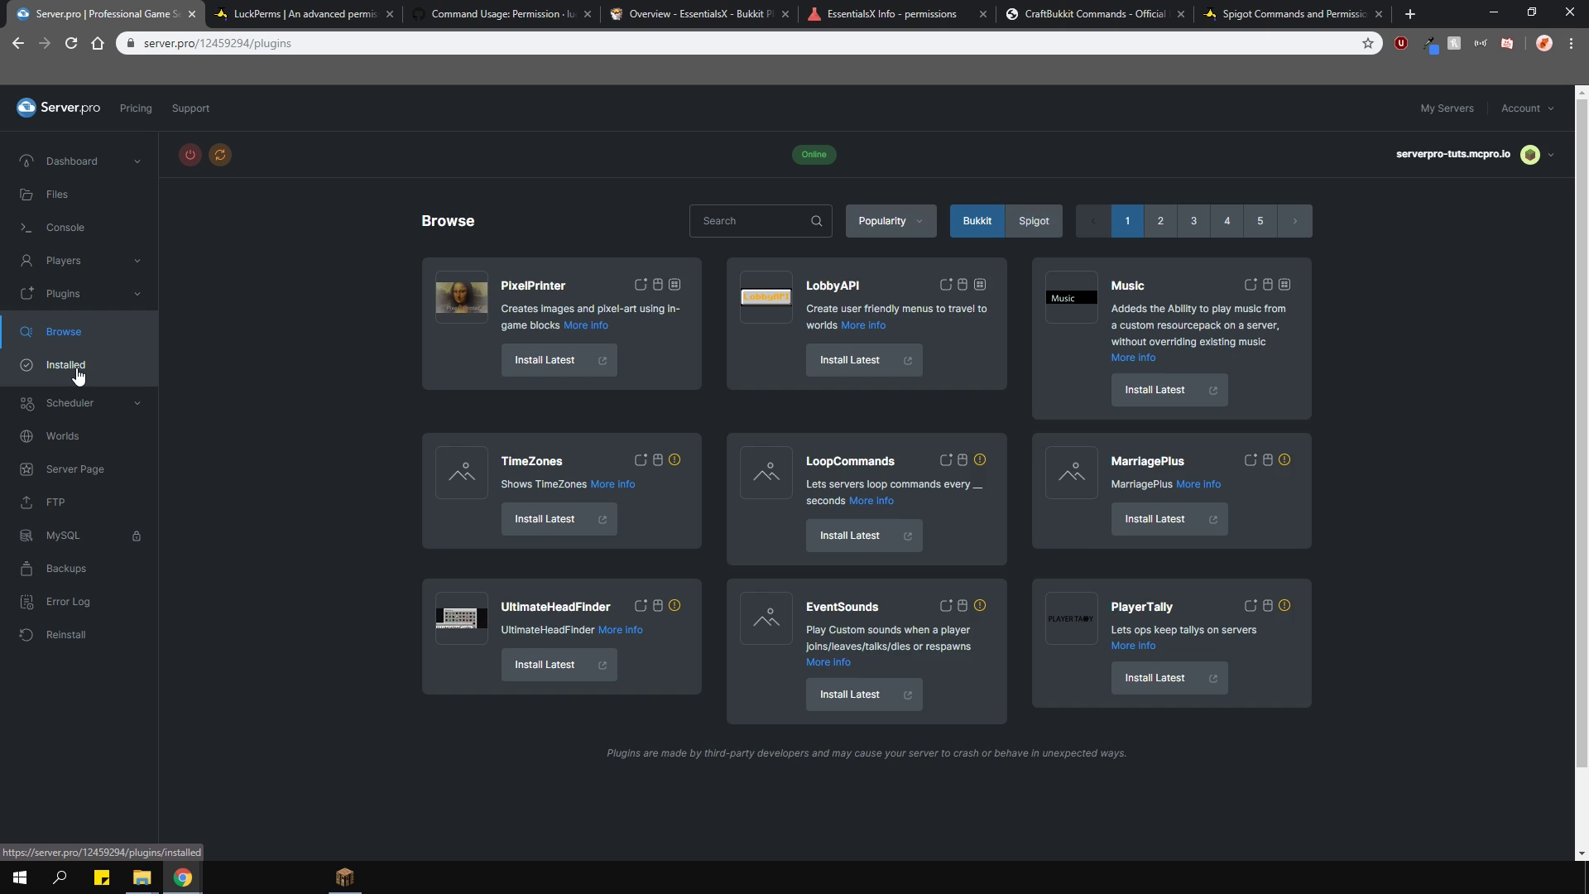
left_click(77, 370)
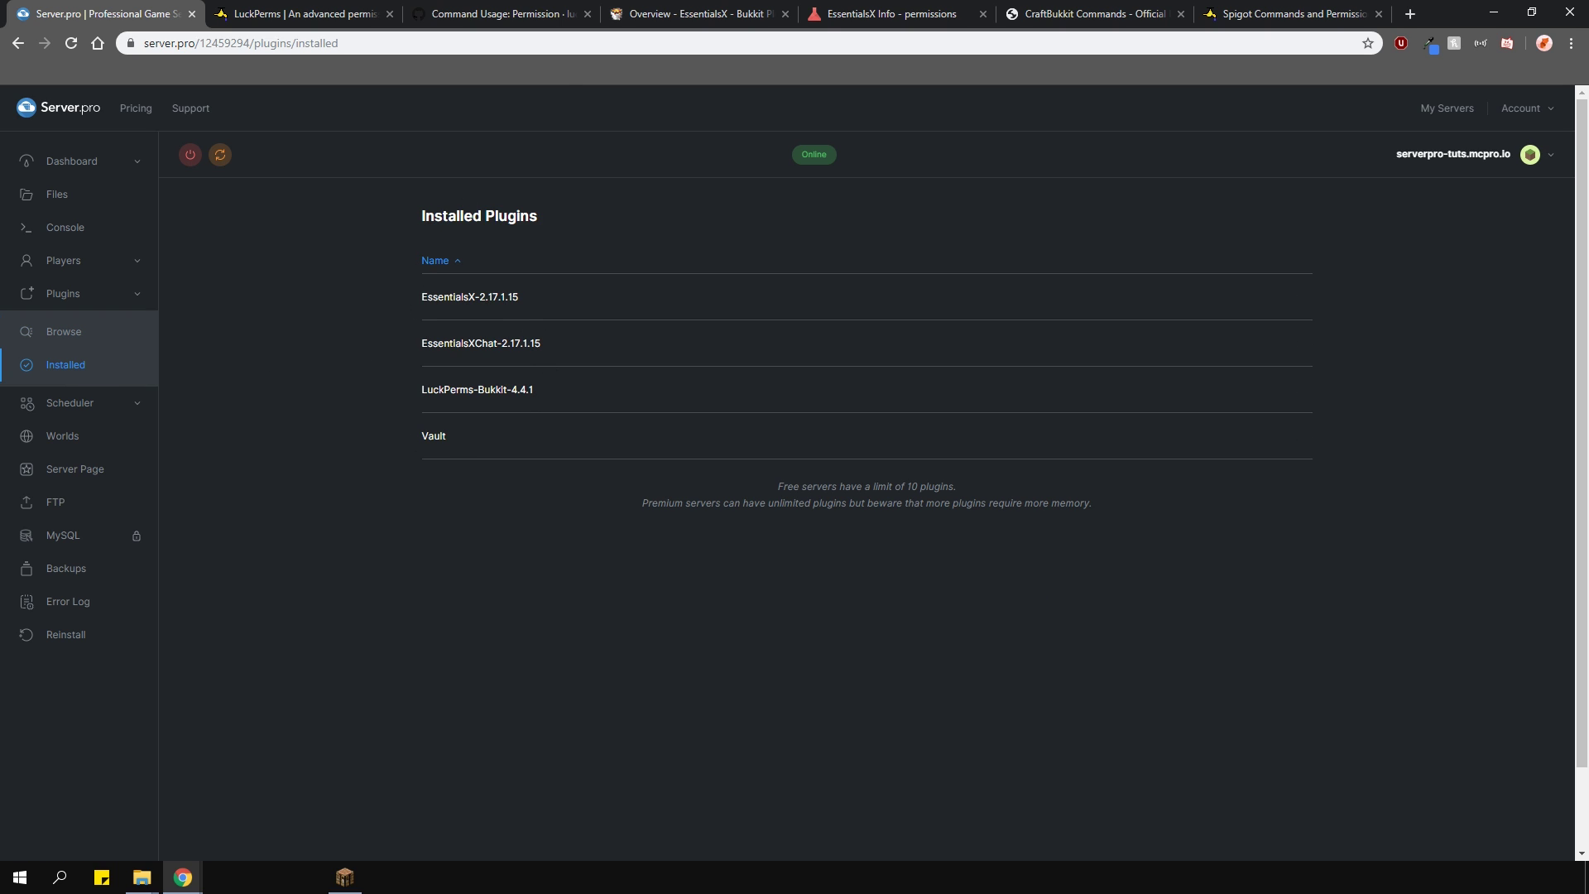
left_click(696, 13)
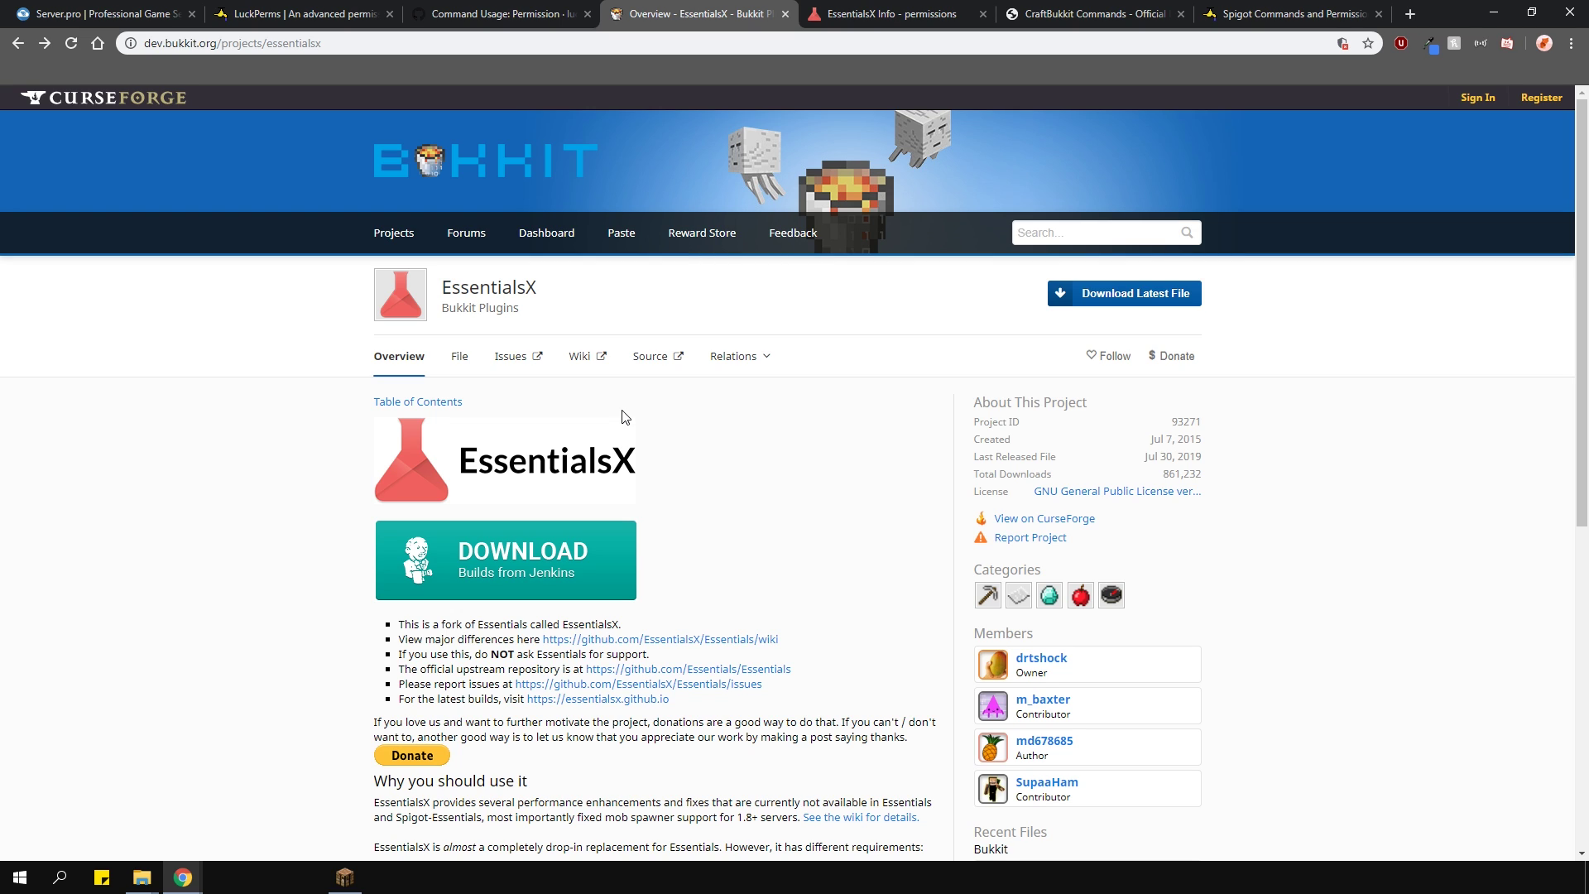
left_click(290, 14)
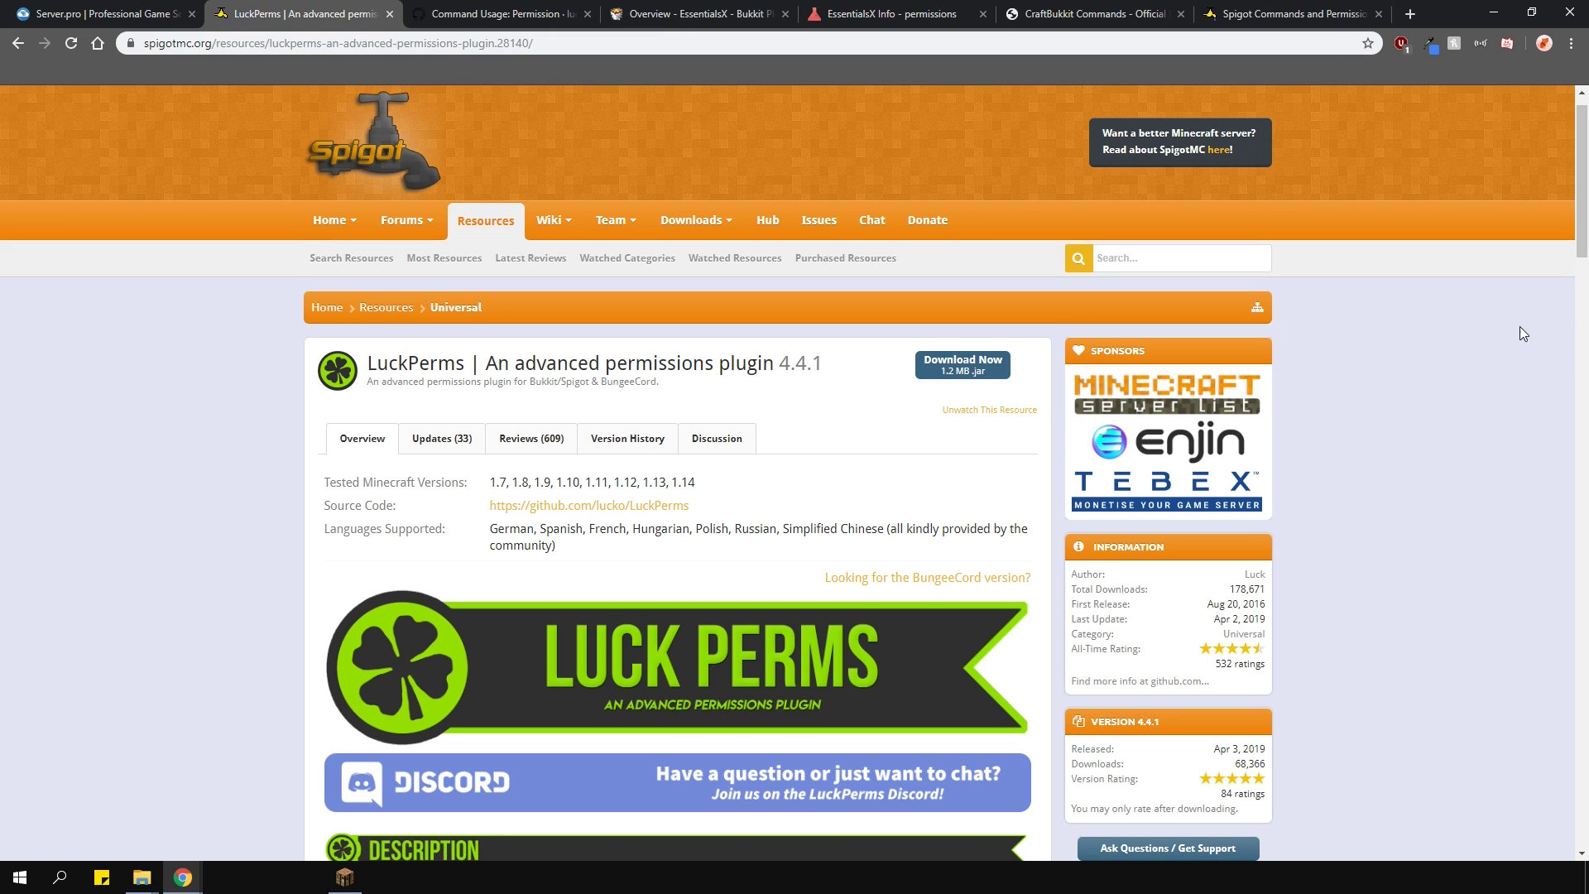
left_click_drag(1585, 194, 1586, 243)
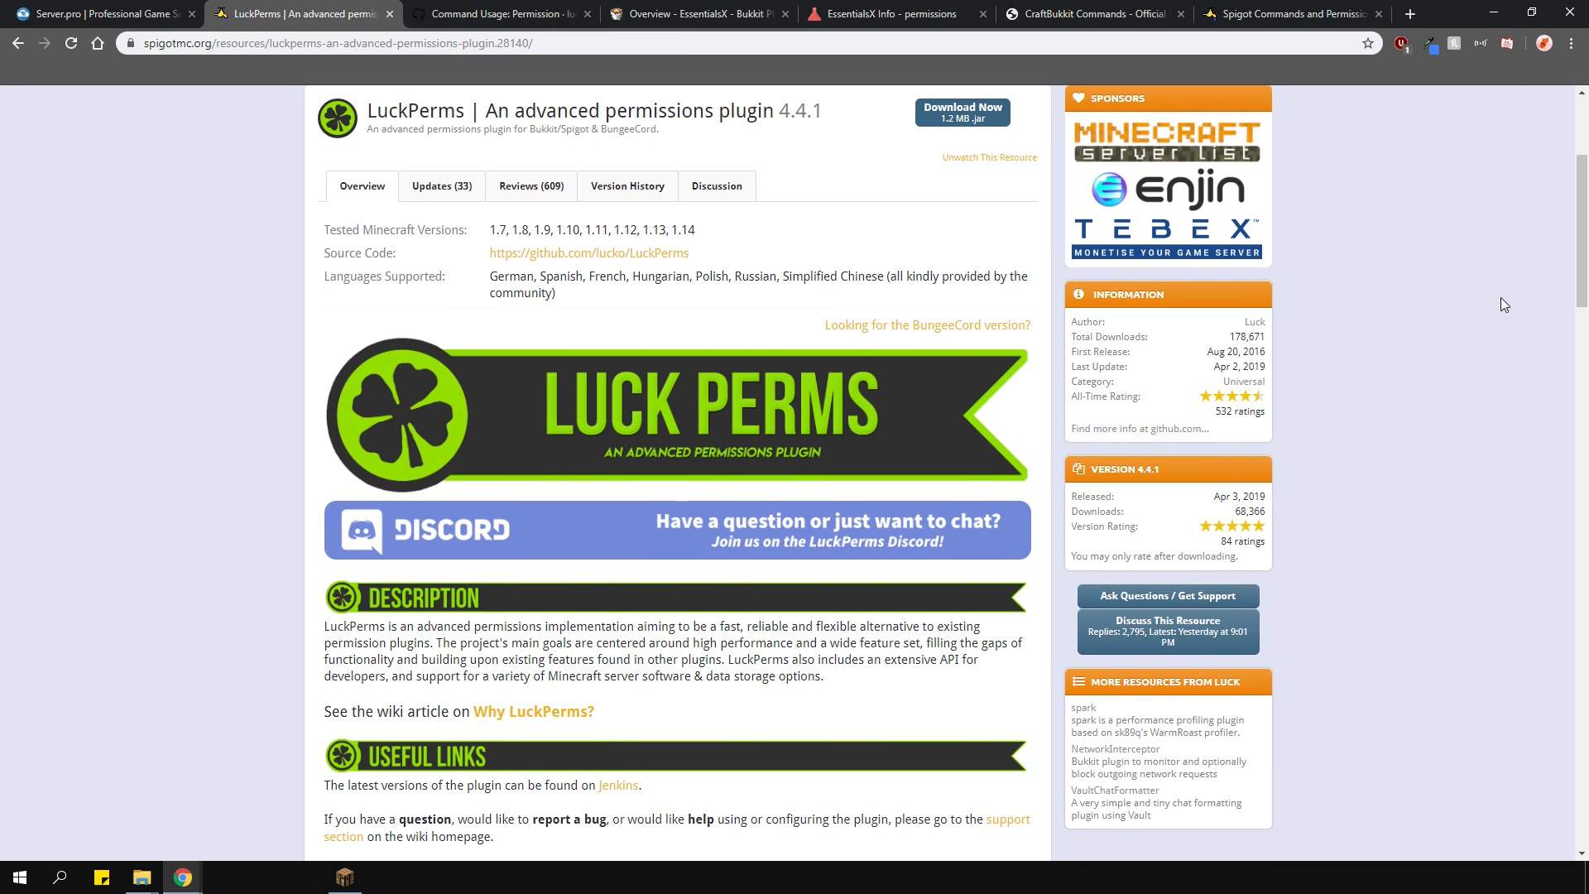
- Grant the player's own account the luckperms.* permission through the Server.pro console with the lp user permission set command
left_click(126, 12)
left_click(79, 227)
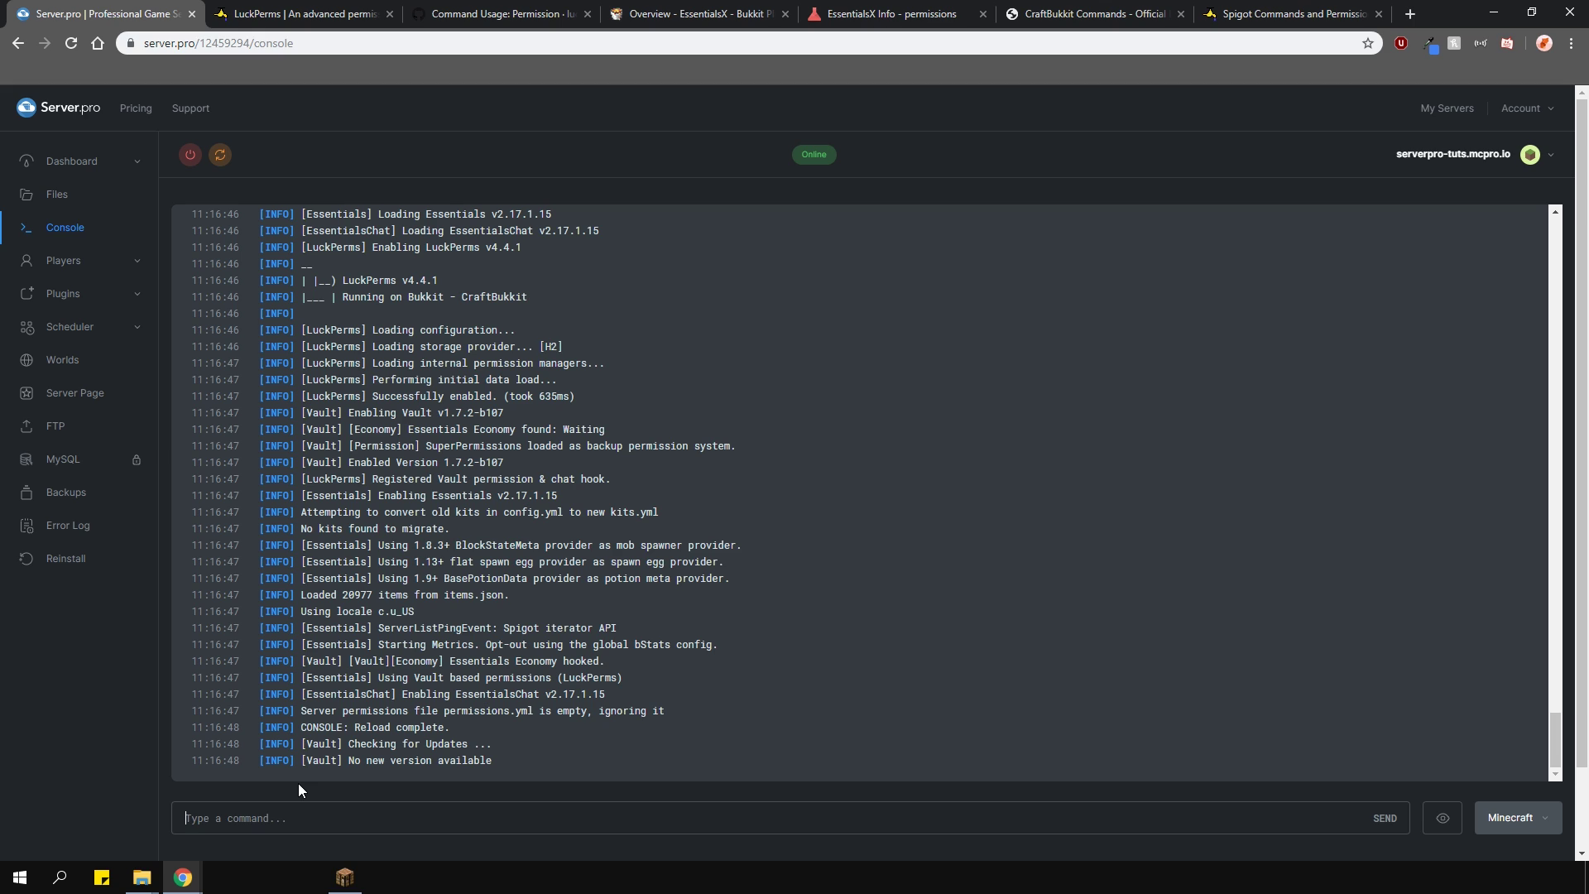
type("lp user luxlacis permission set luckperms.*")
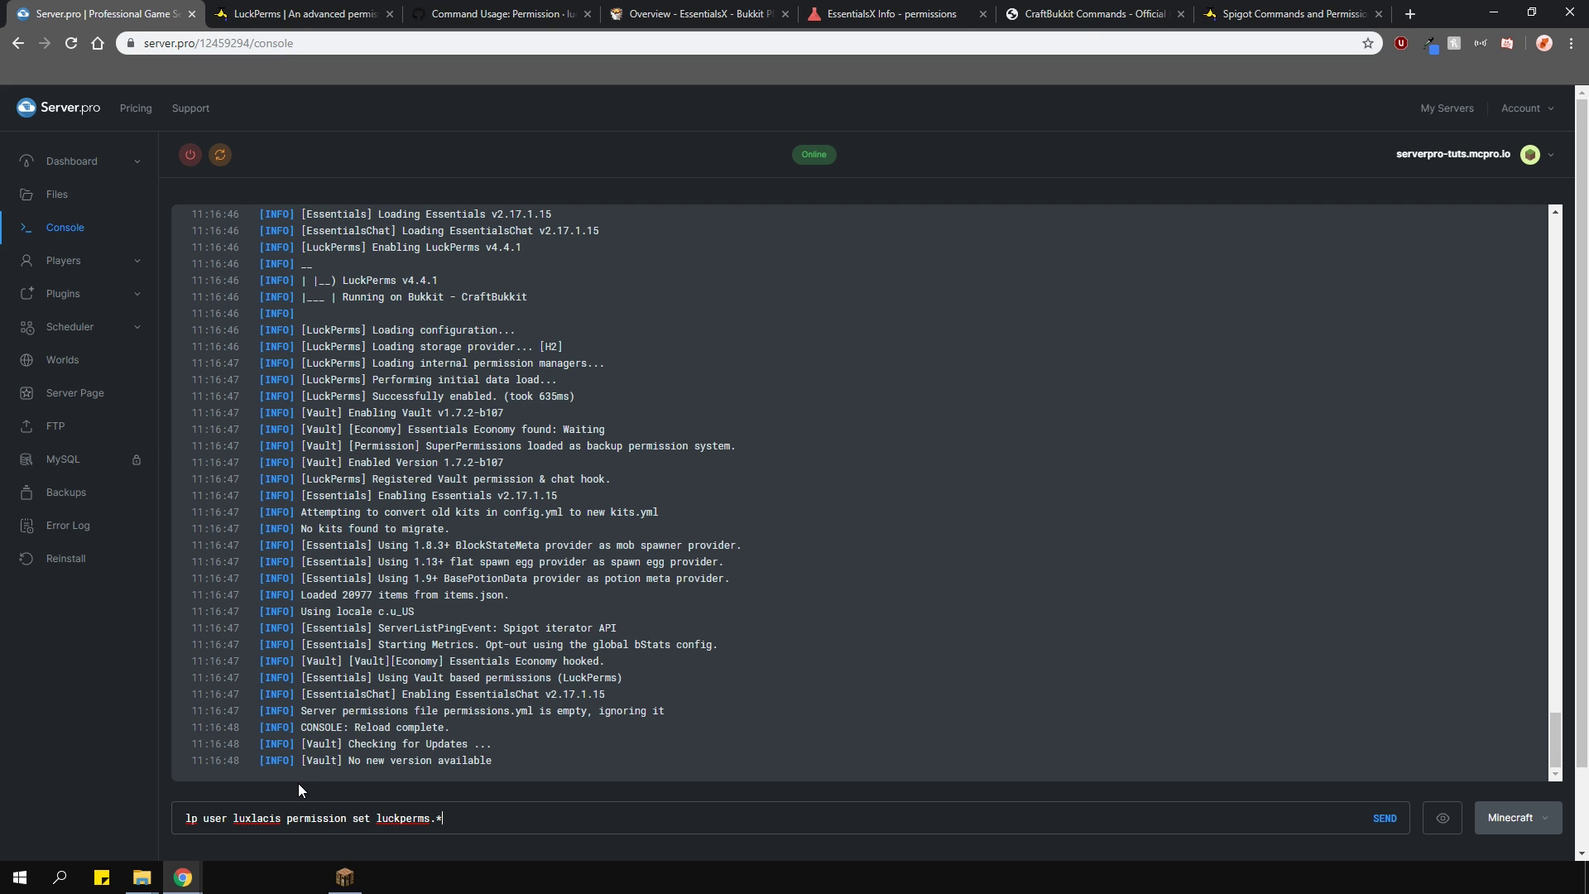
key("Return")
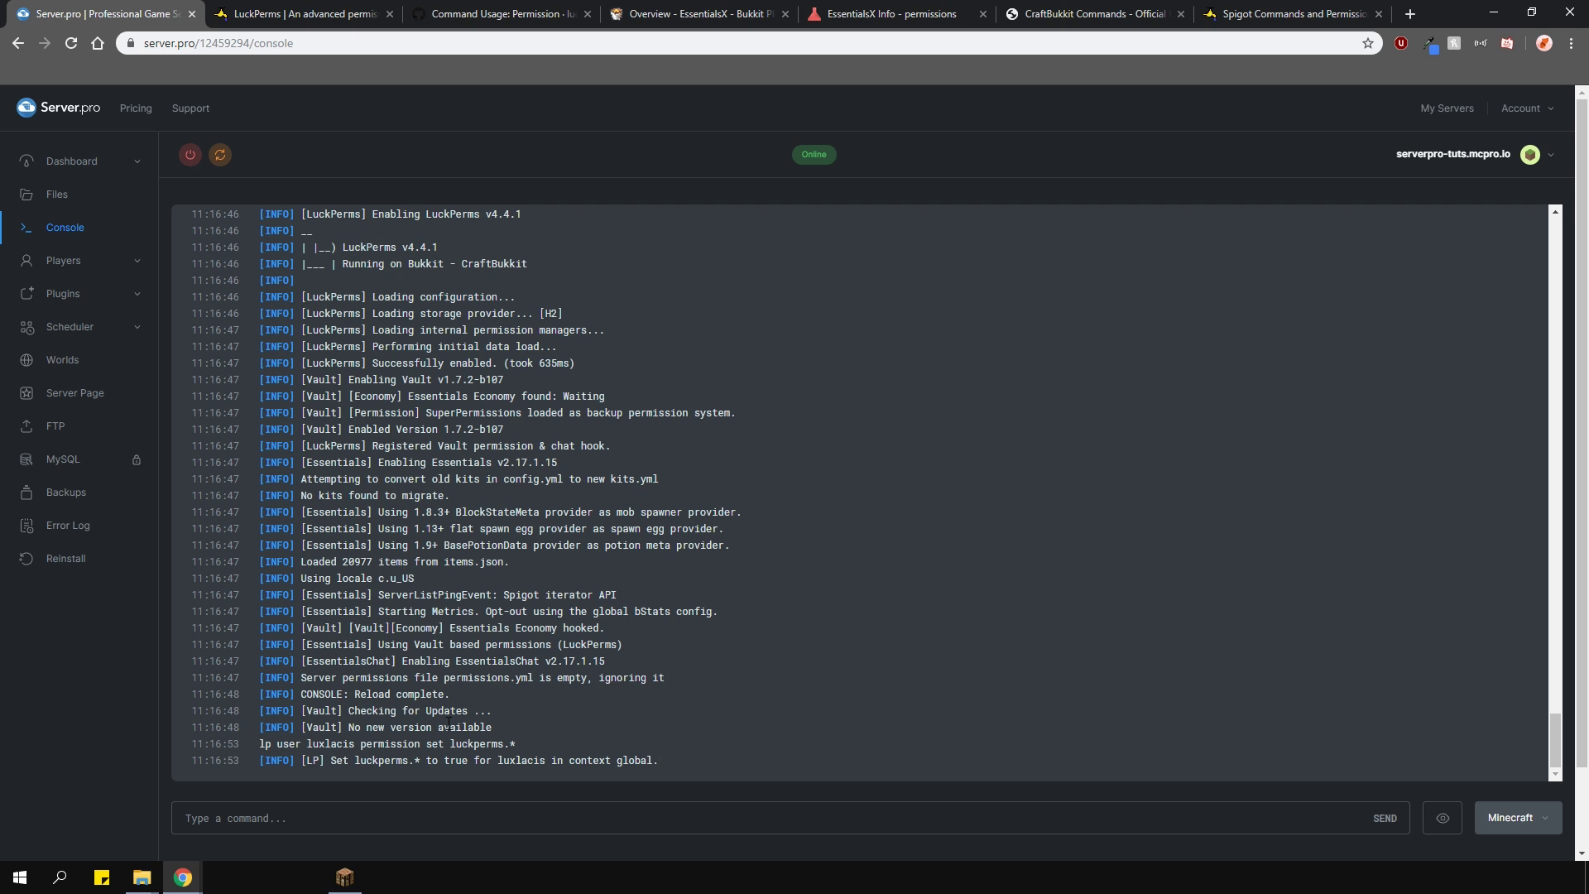
- Switch to Minecraft and run /lp help to look through the available LuckPerms commands
left_click(79, 162)
left_click(344, 878)
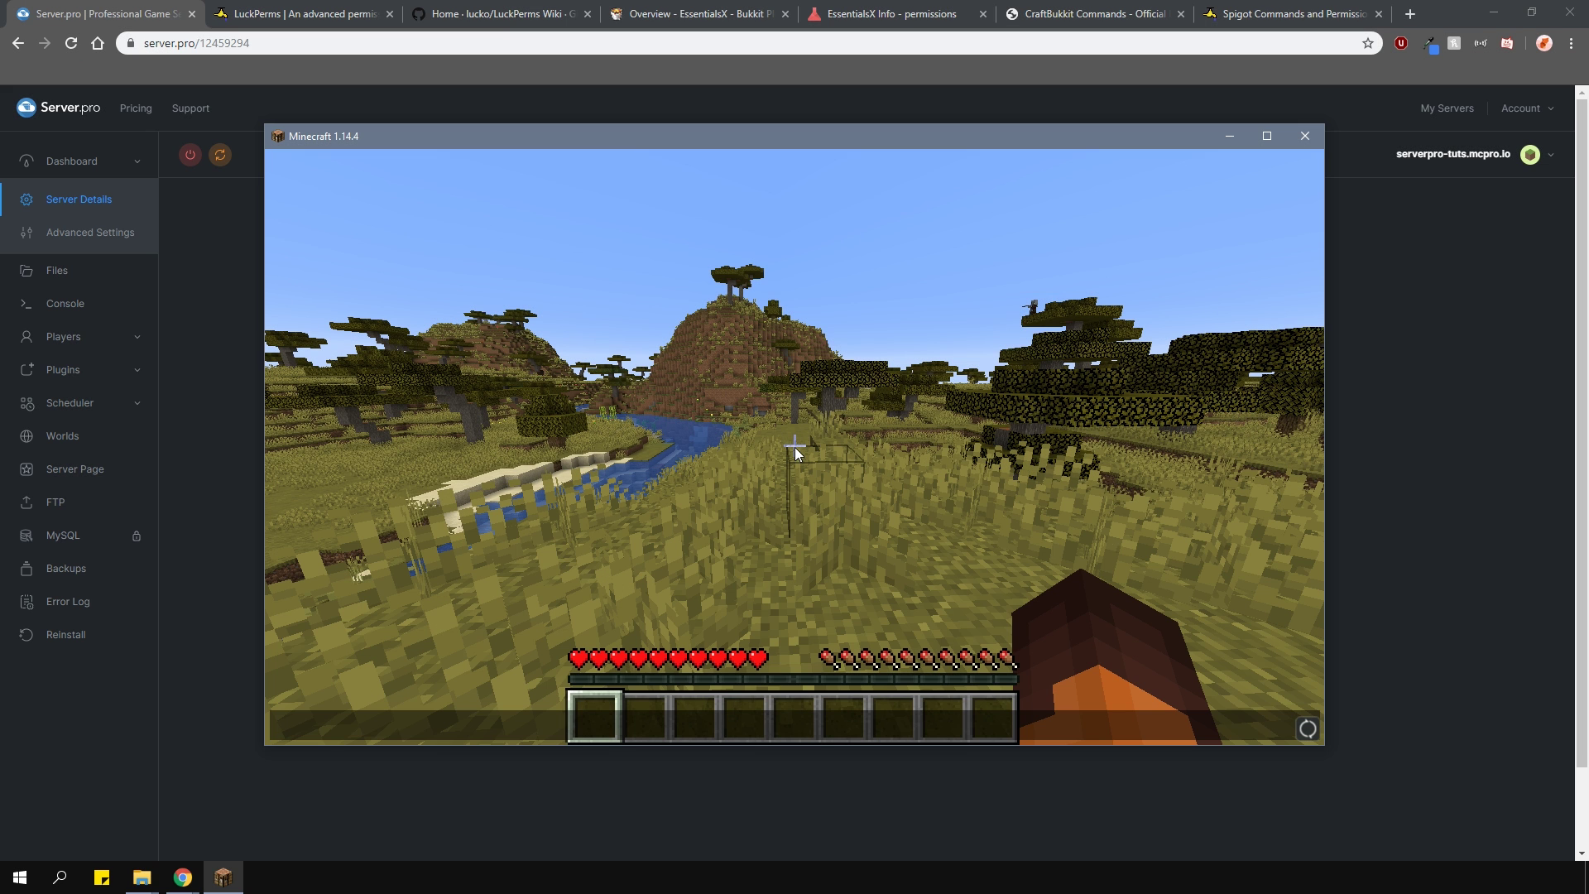
type("/lp help")
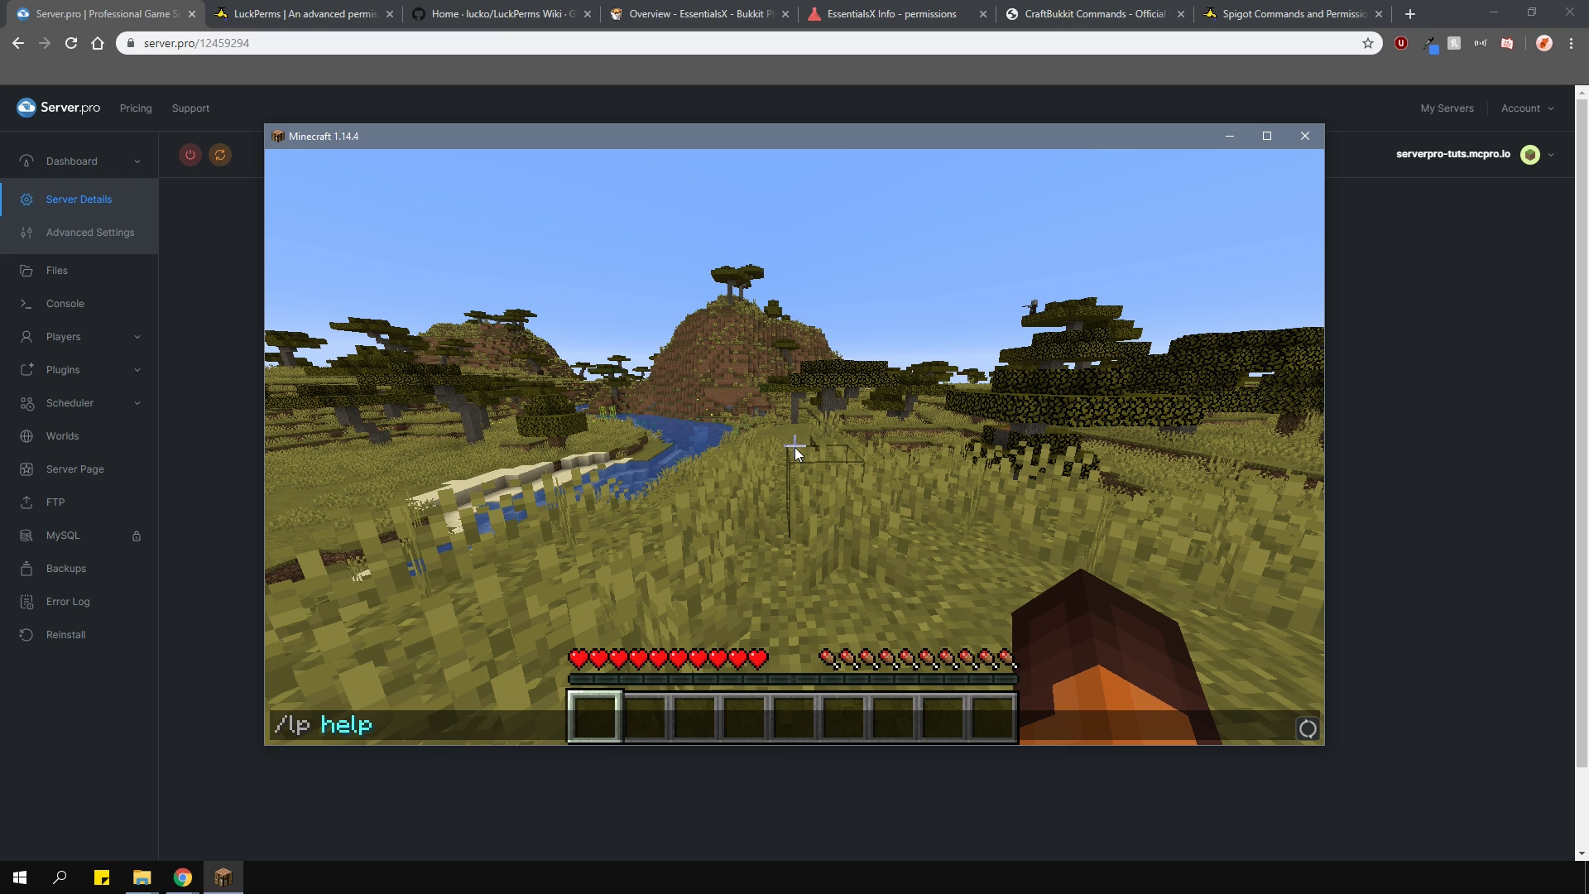
key("Return")
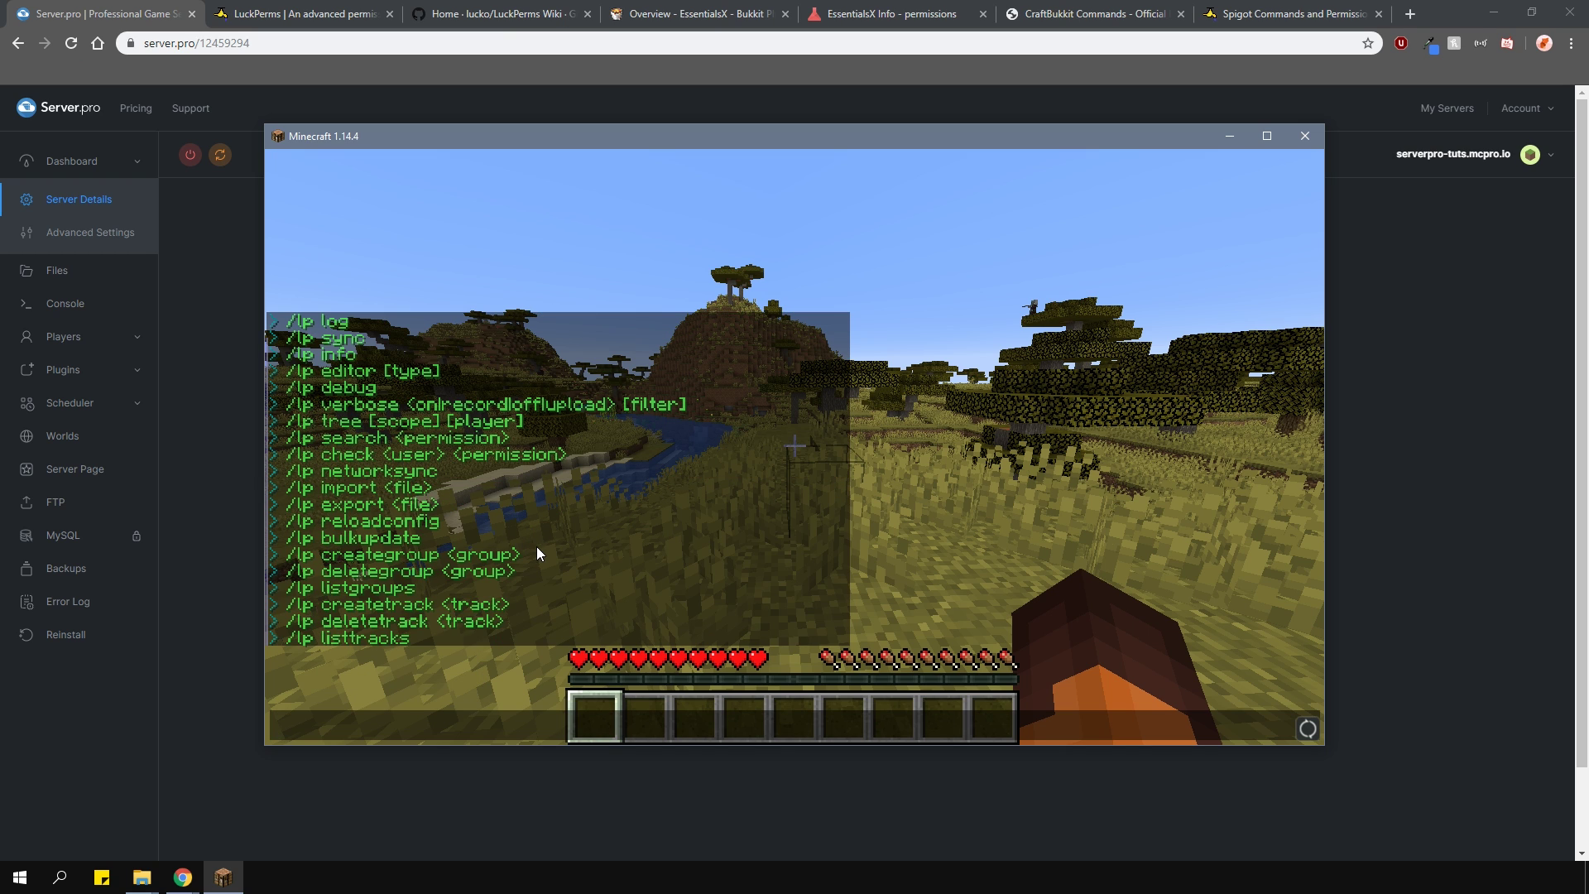
scroll(536, 546, "up", 4)
scroll(537, 549, "down", 4)
- Create a LuckPerms group named member with the creategroup command
type("/lp cre")
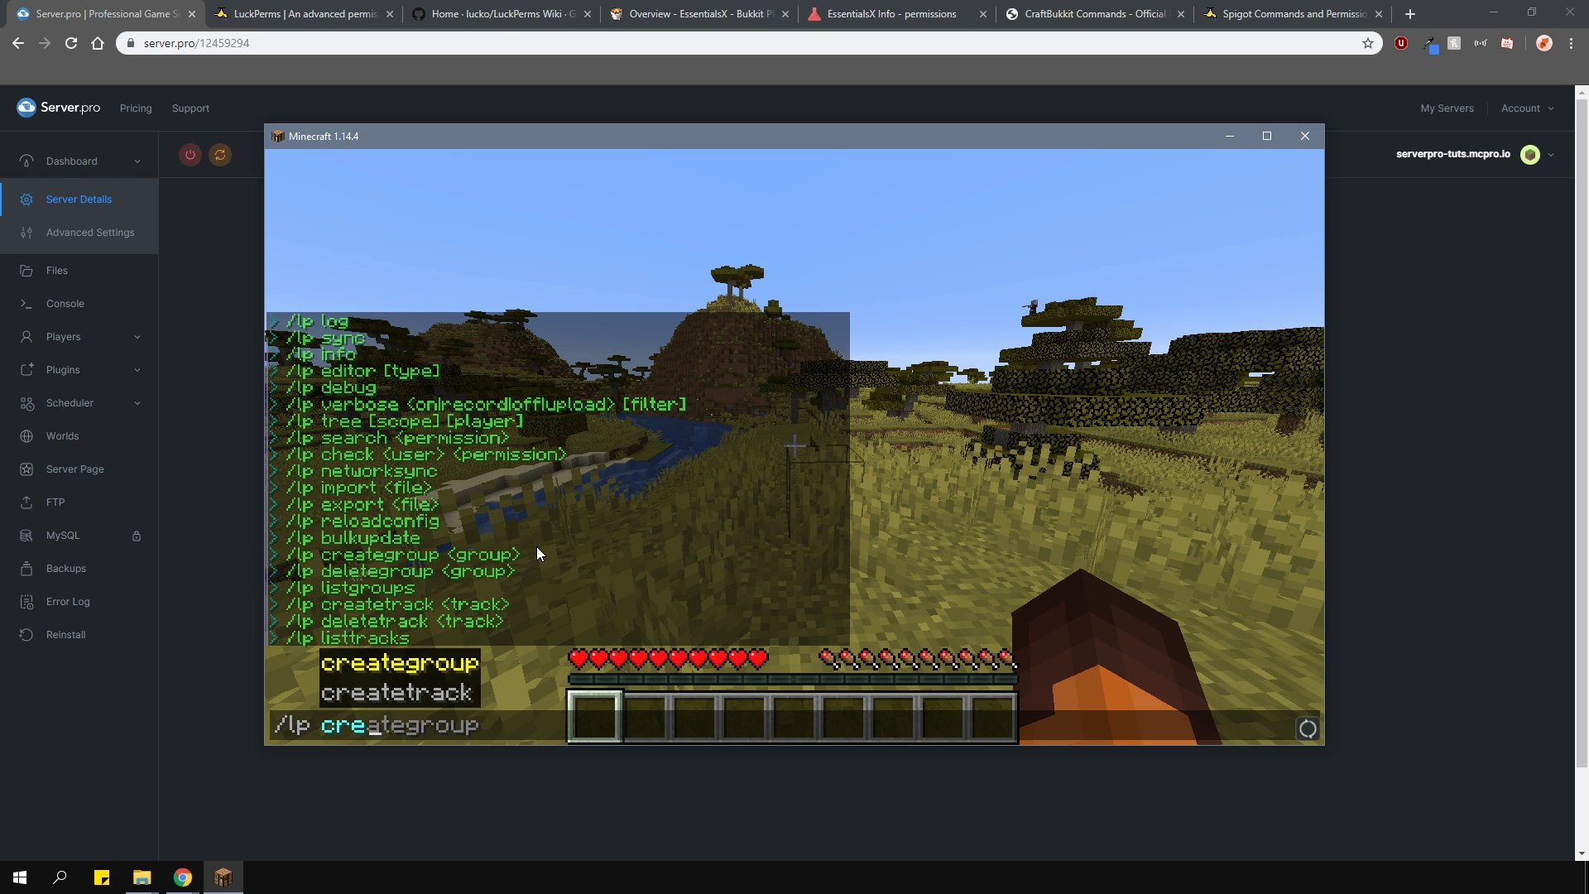
key("Tab")
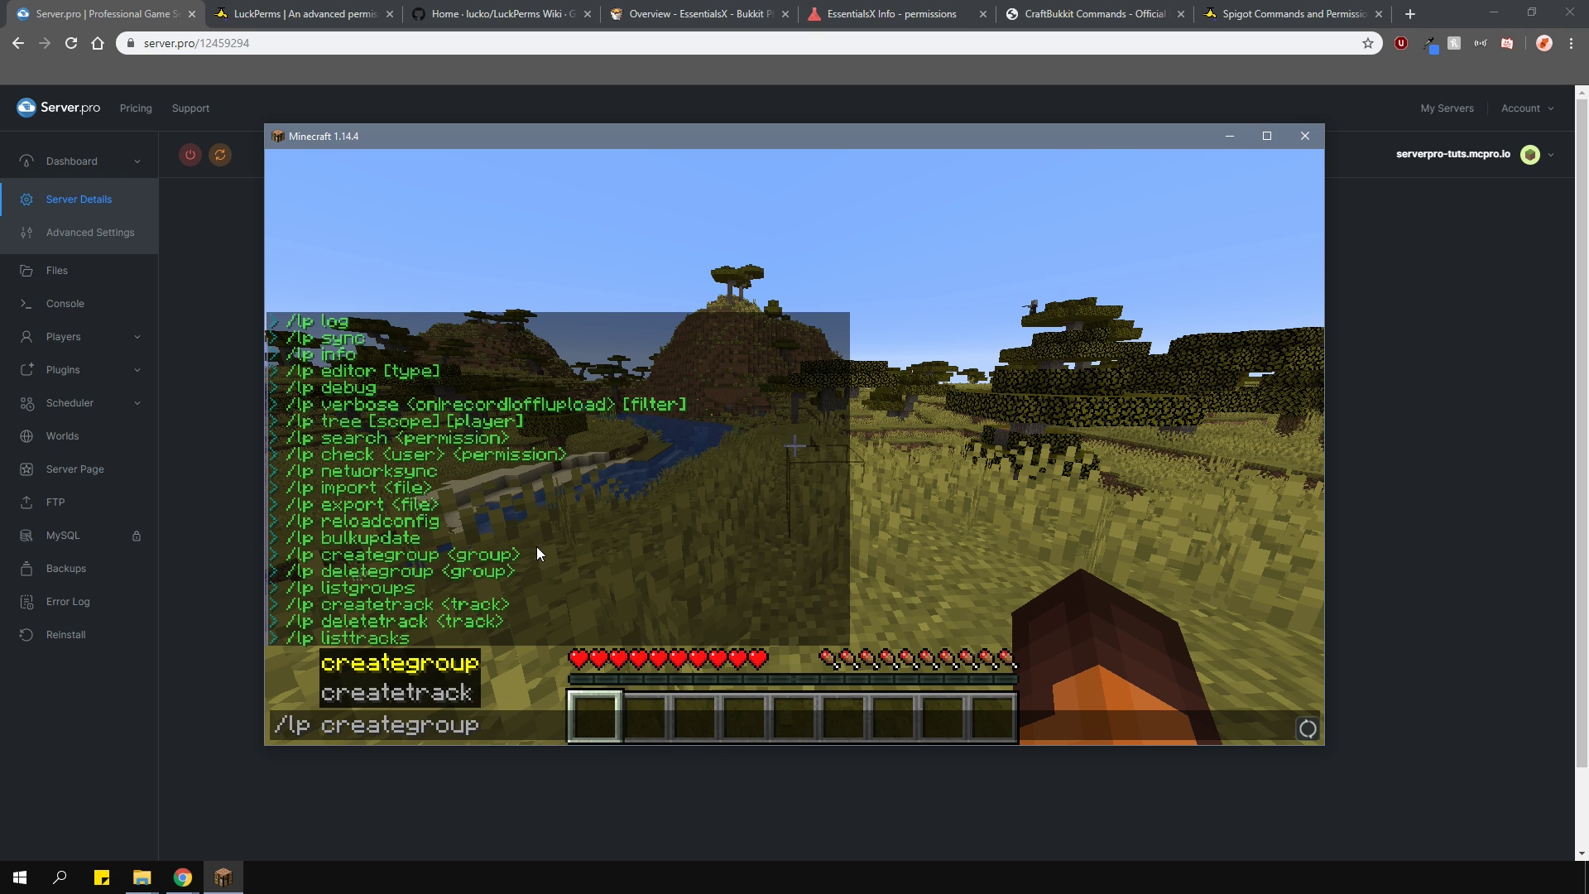
type("member")
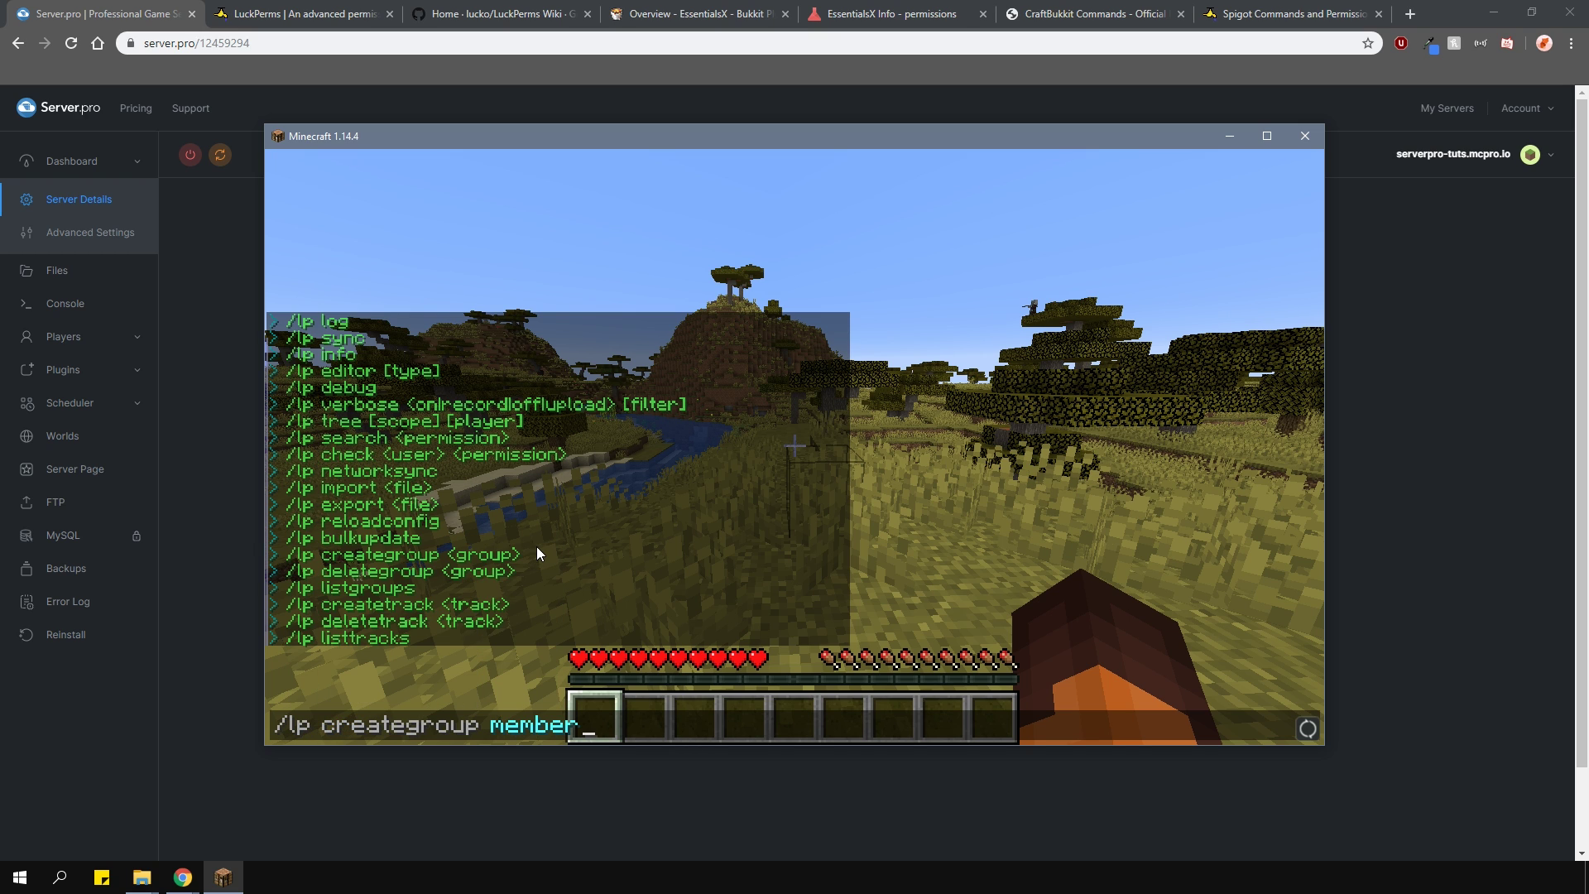
key("Return")
- Create a LuckPerms group named vip with the creategroup command
type("/lp ")
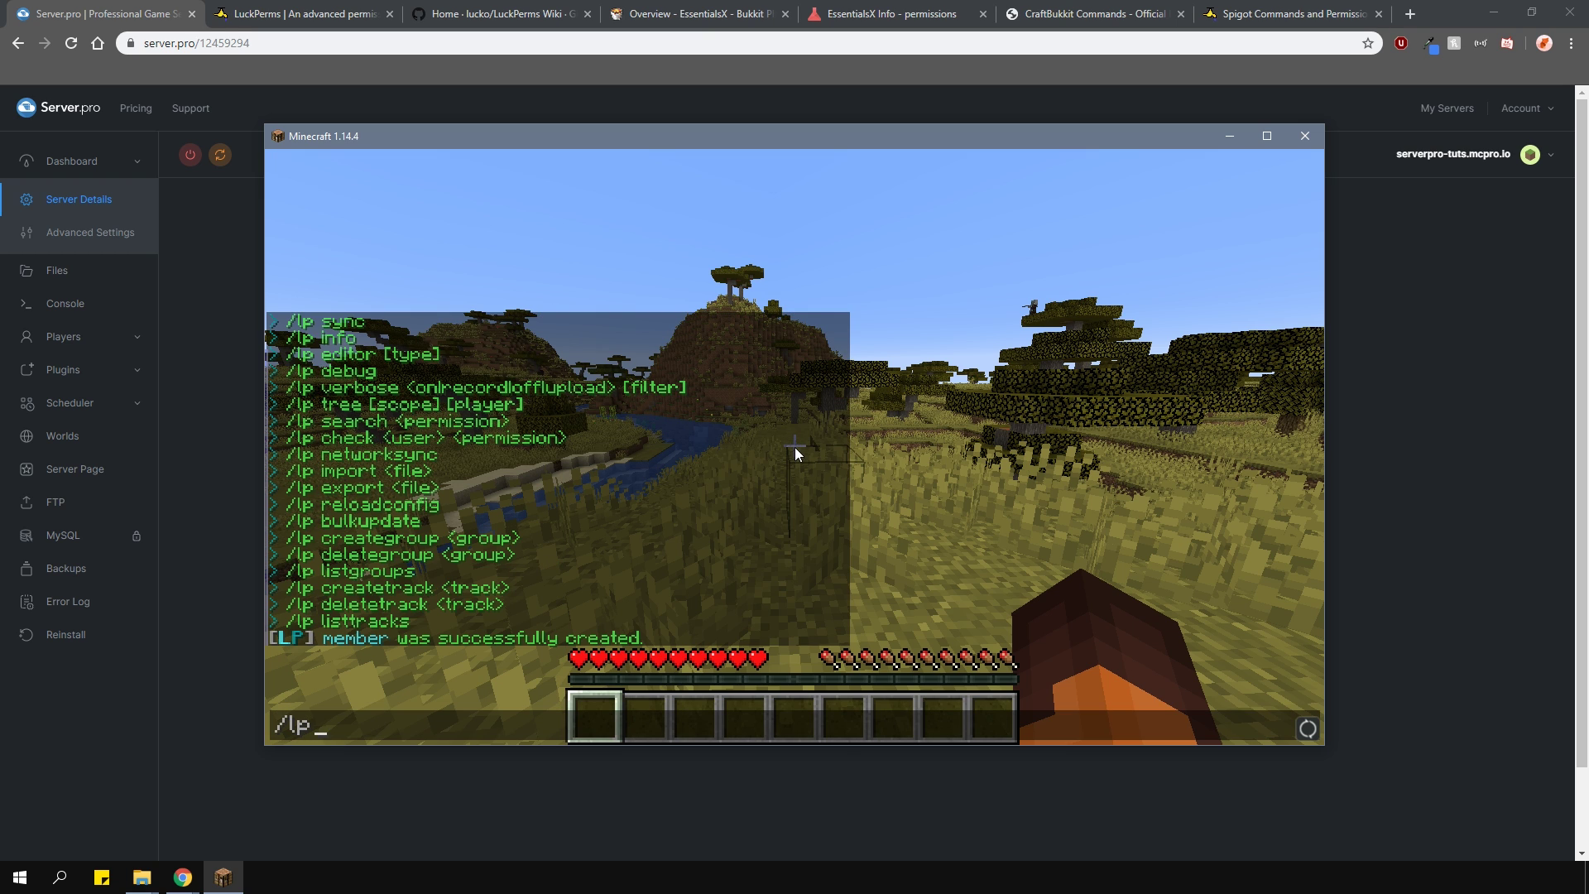
type("crea")
key("Tab")
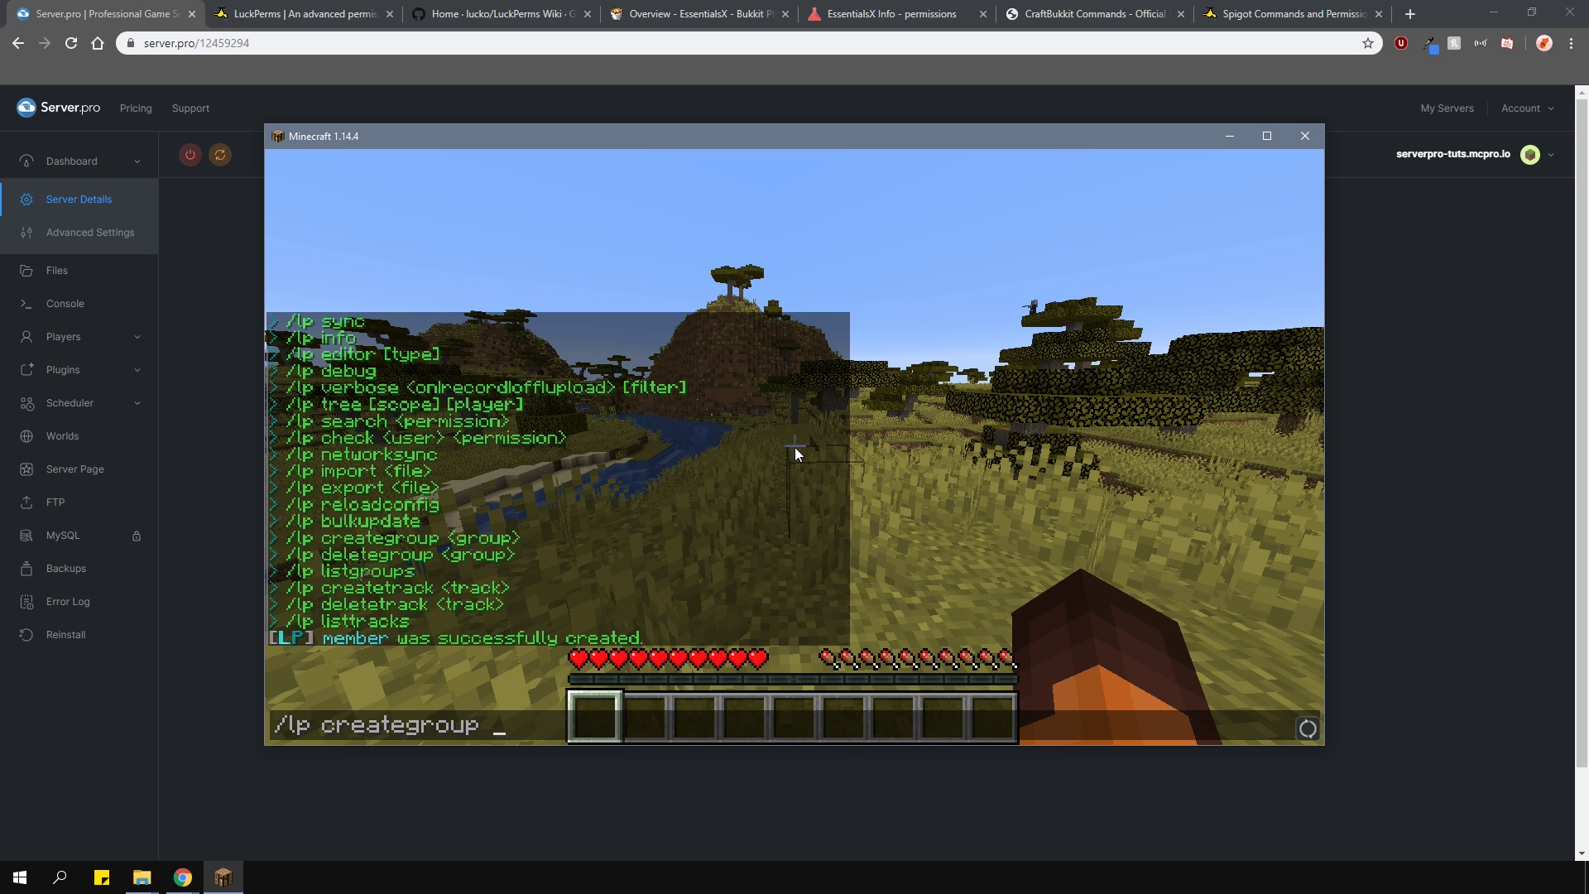
type("vip")
key("Return")
- Create a LuckPerms group named moderator by reusing the previous creategroup command
key("t")
key("Up")
key("BackSpace")
key("BackSpace")
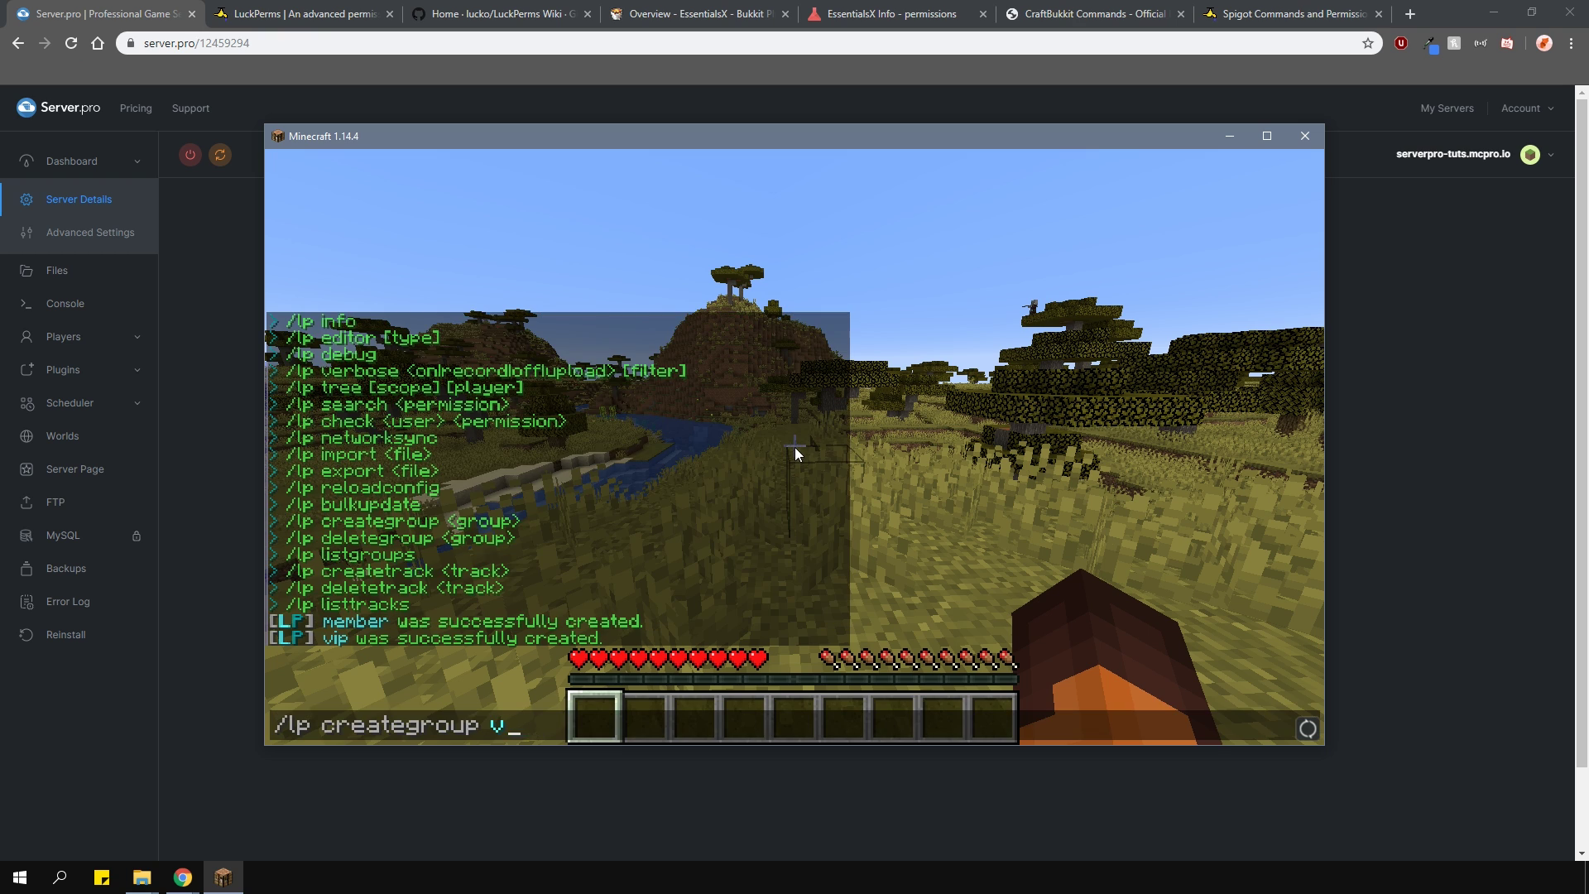
key("BackSpace")
type("moderator")
key("Return")
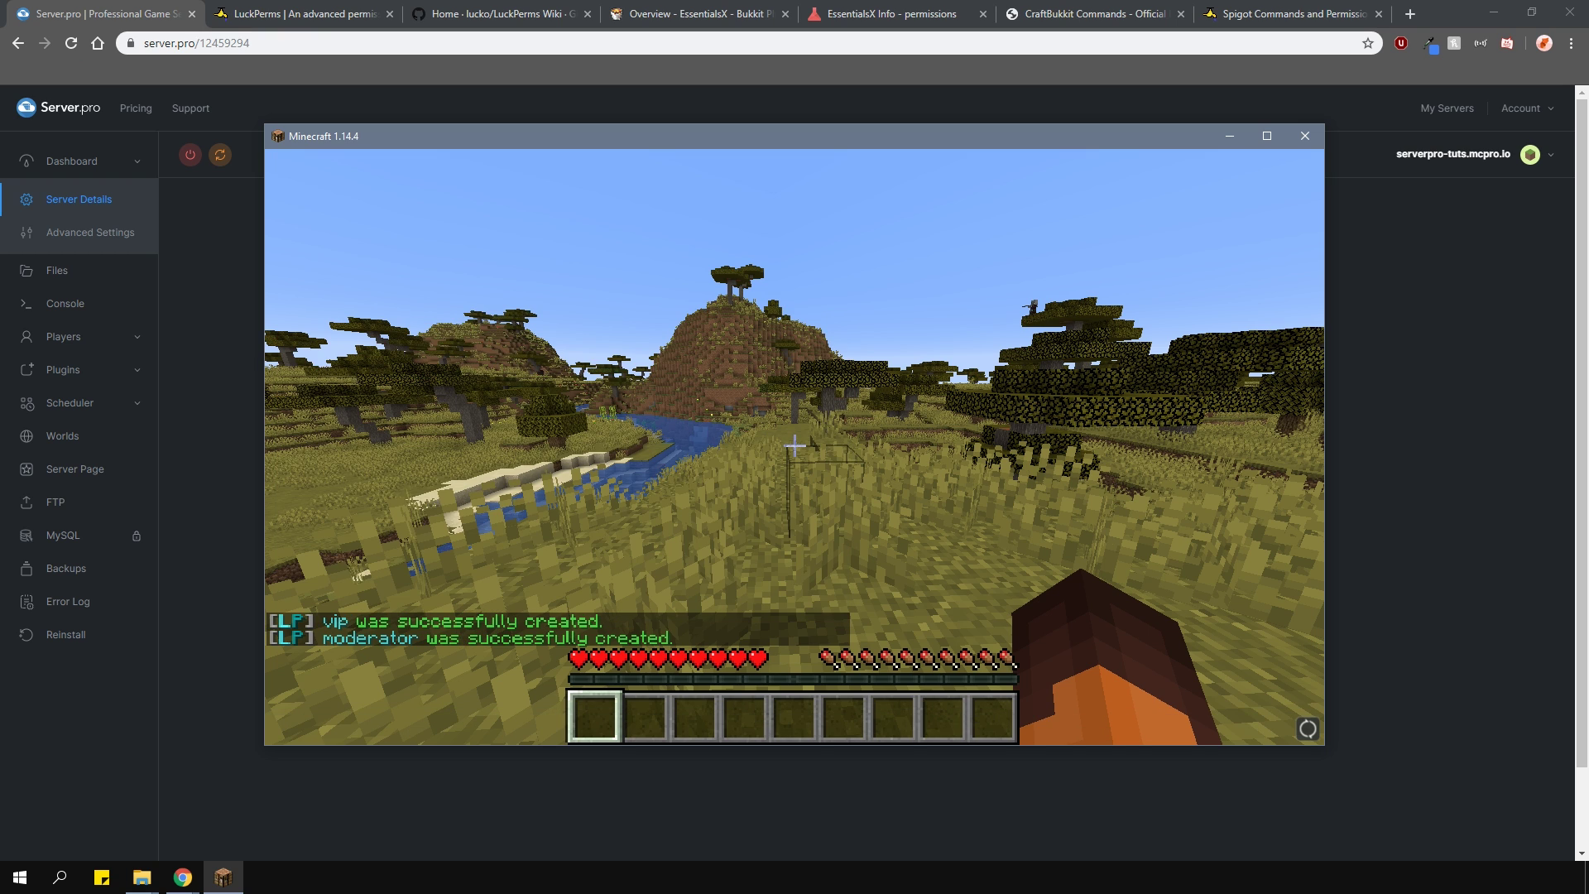
- Create a LuckPerms group named owner by reusing the previous creategroup command
key("t")
key("Up")
key("BackSpace")
key("BackSpace")
key("BackSpace")
key("BackSpace")
key("BackSpace")
key("BackSpace")
key("BackSpace")
key("BackSpace")
key("BackSpace")
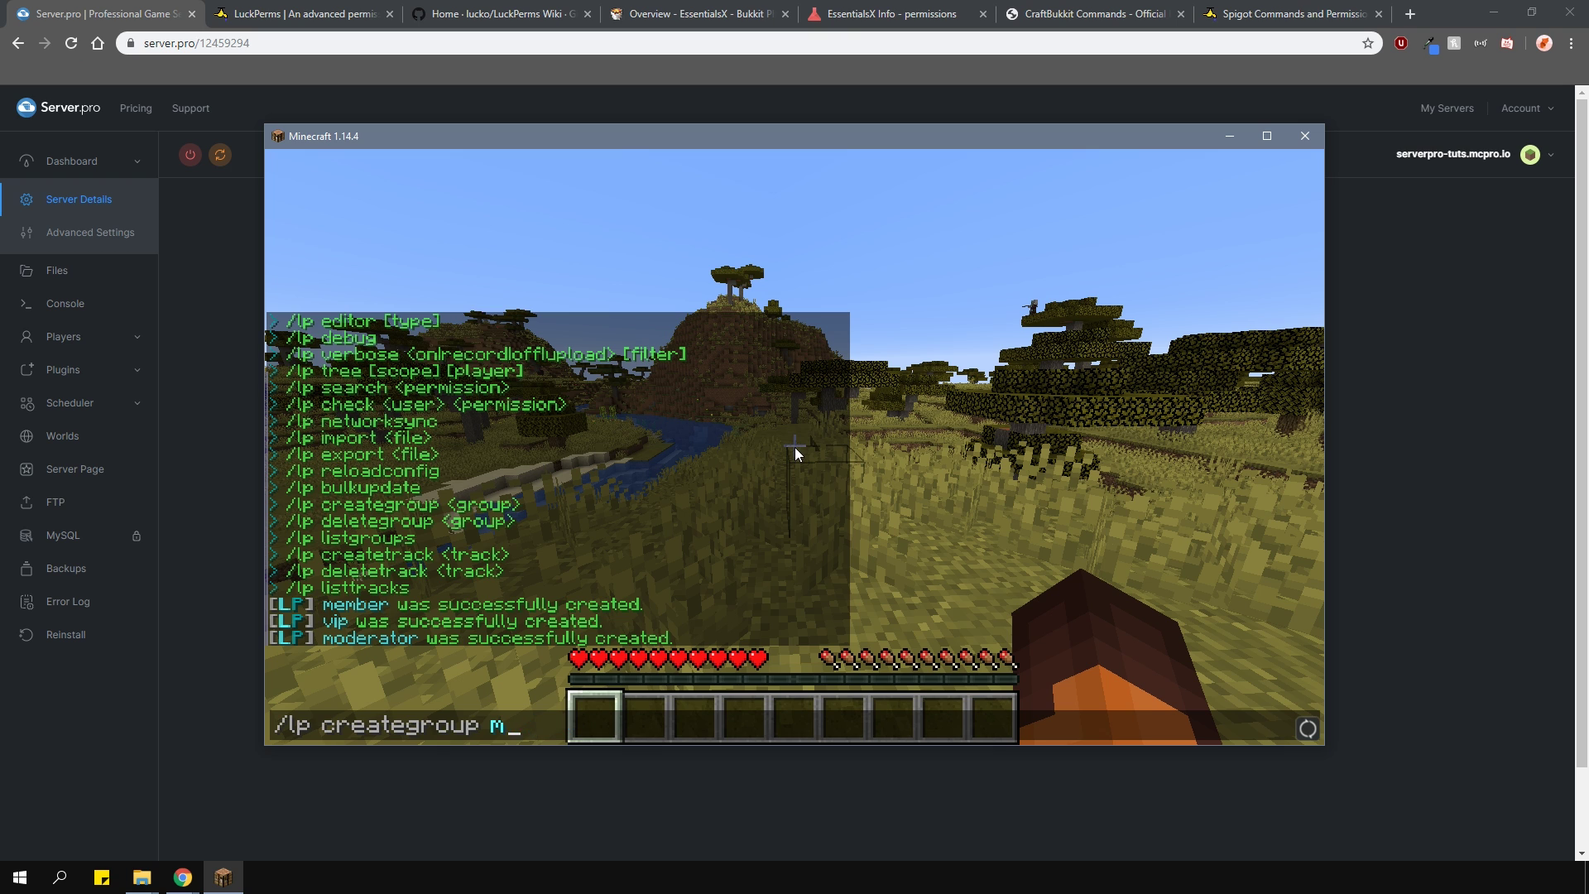
type("owner")
key("Return")
- List all existing LuckPerms groups with /lp listgroups
type("t")
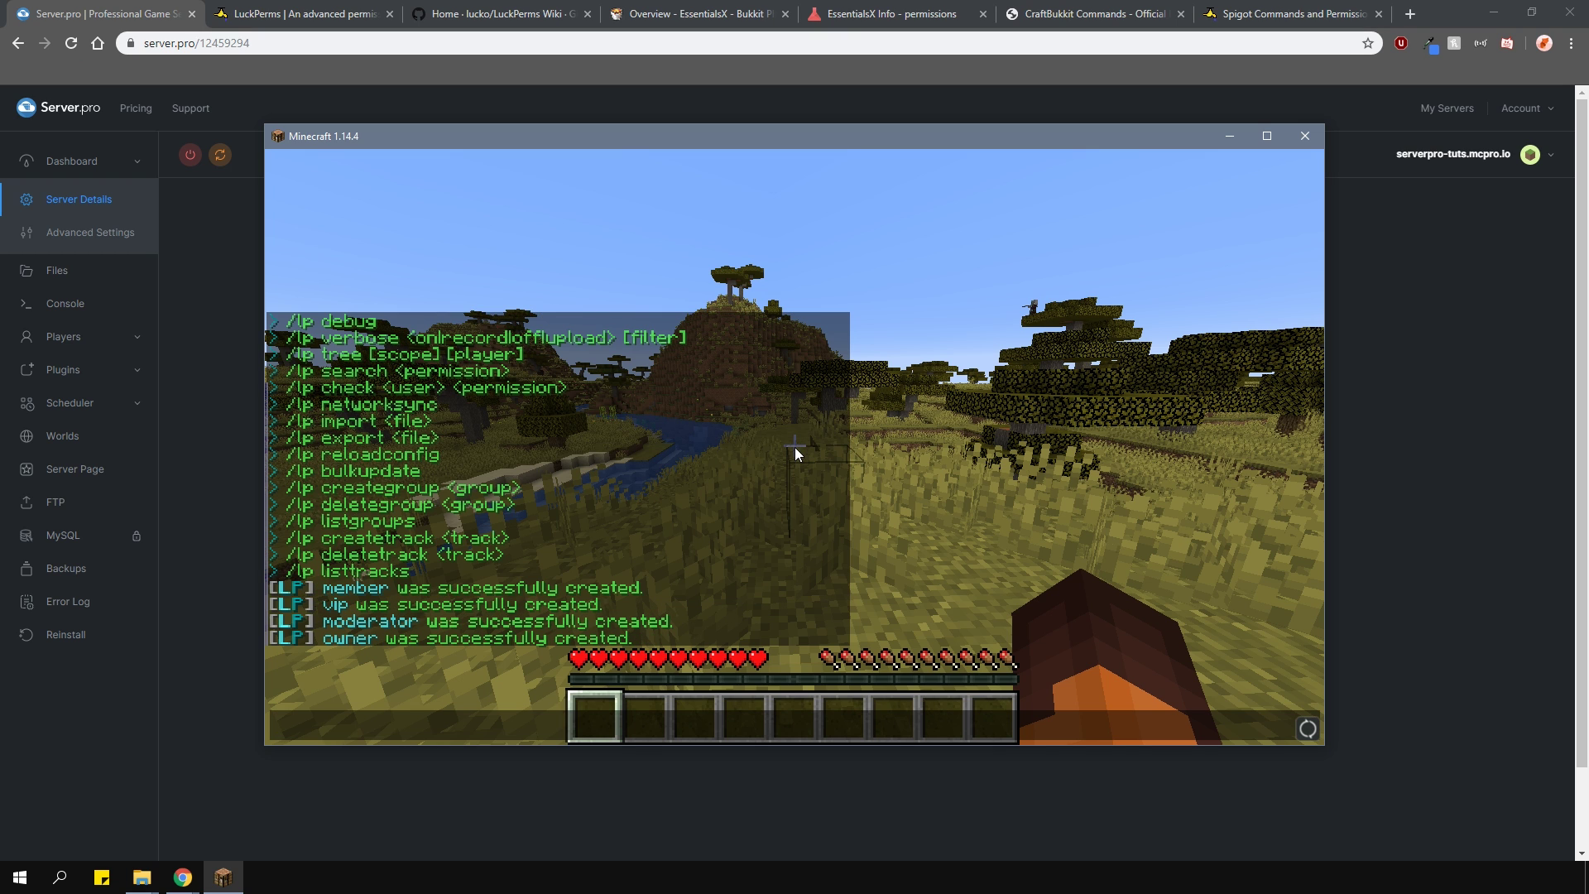
type("/lp listgroups")
key("Return")
- Add the prefix "&7[Guest] &7" at priority 1 to the default group with /lp group default meta addprefix
key("t")
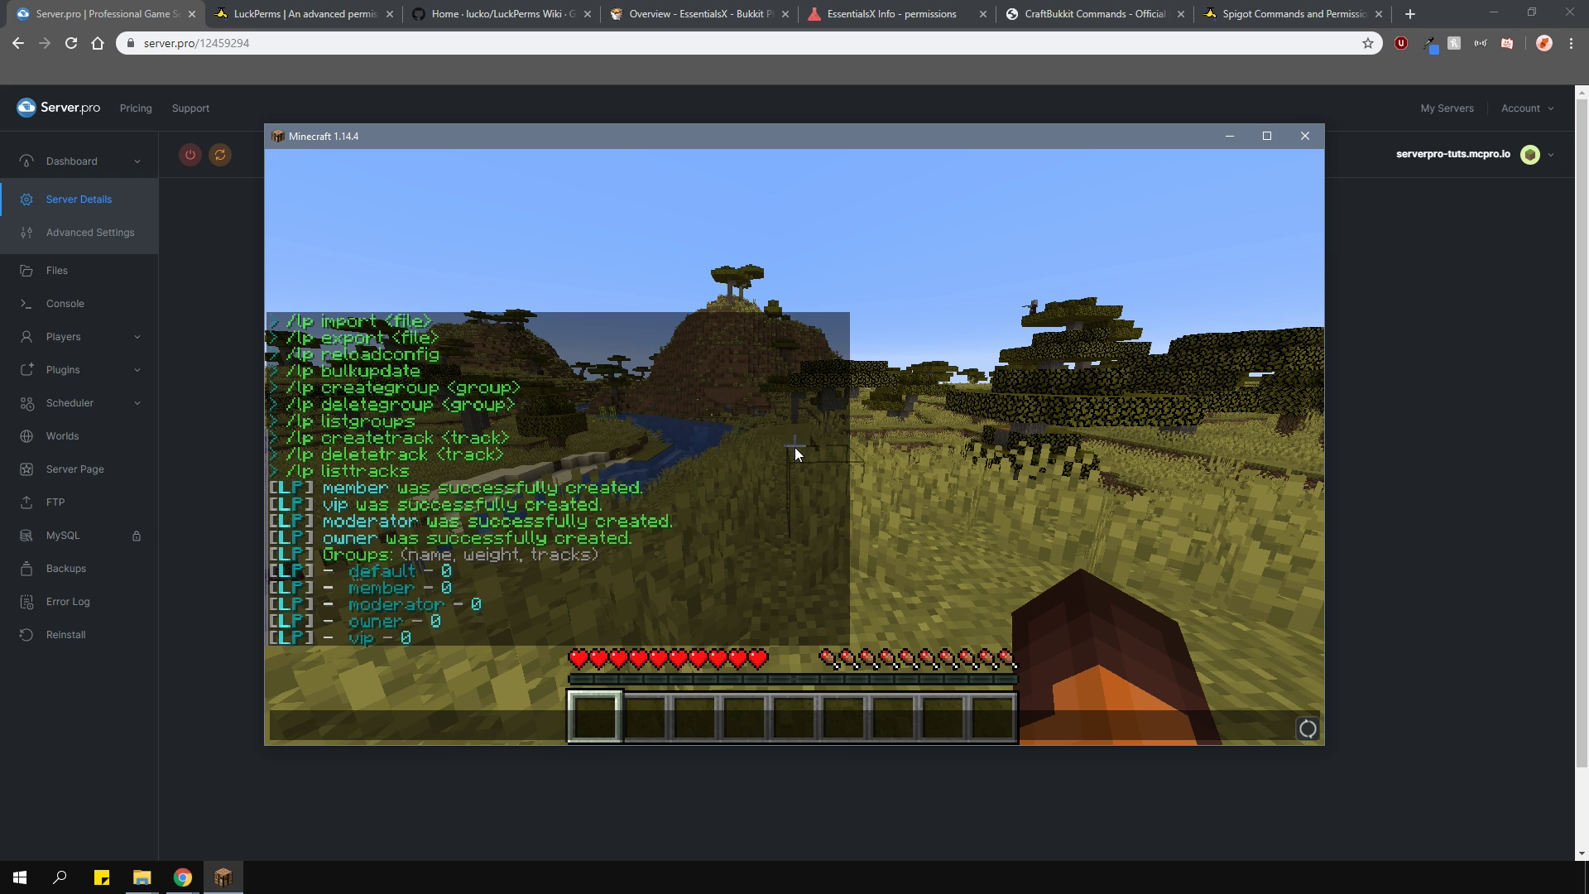
type("/?")
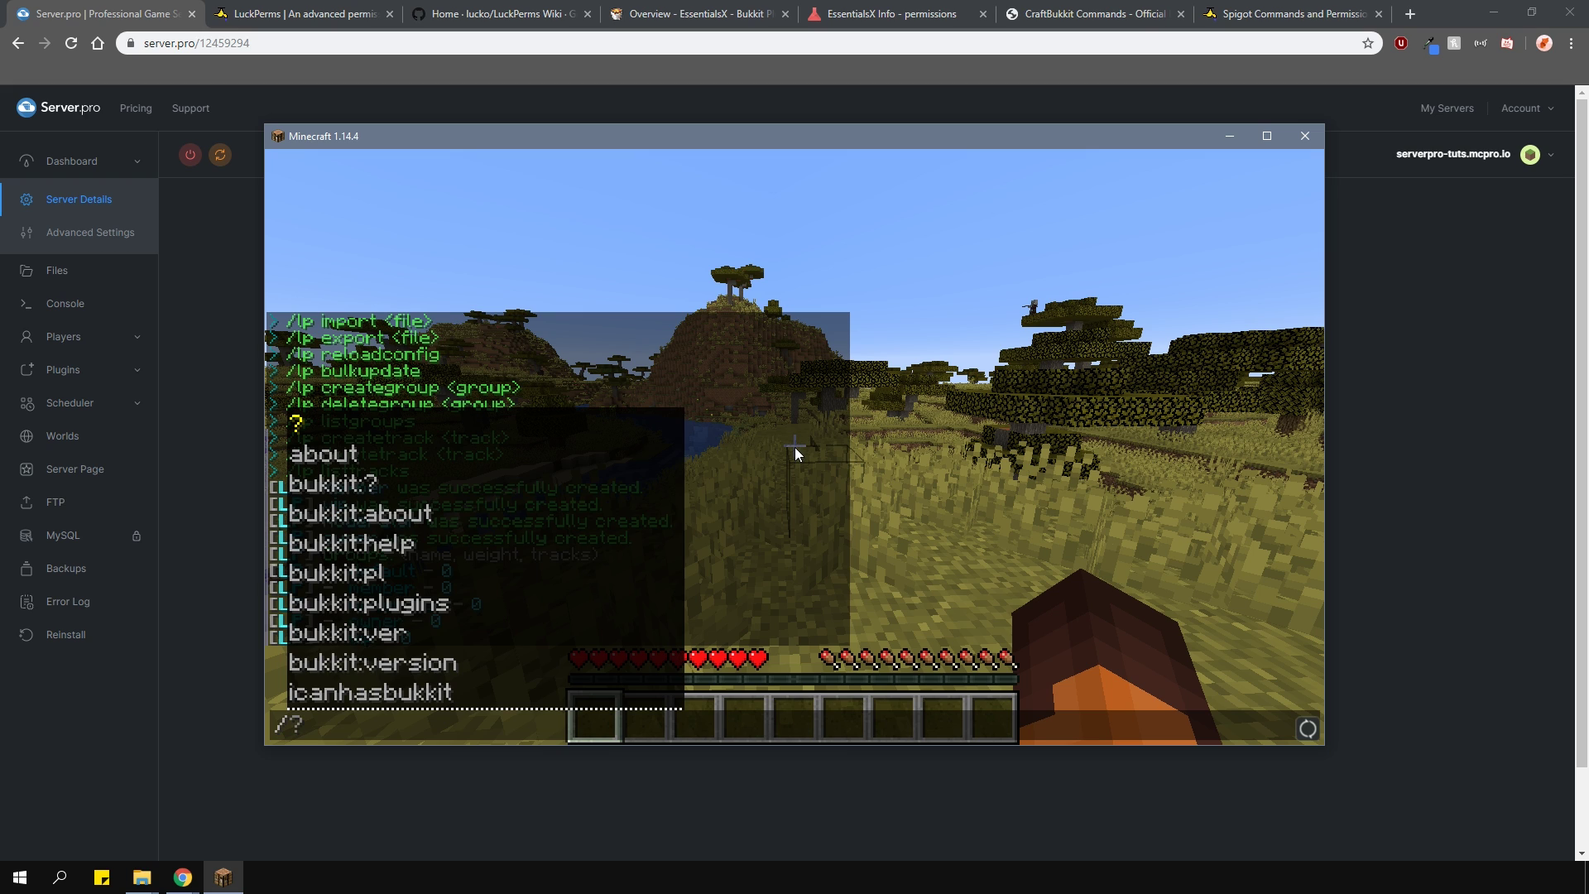
key("BackSpace")
type("lp grou")
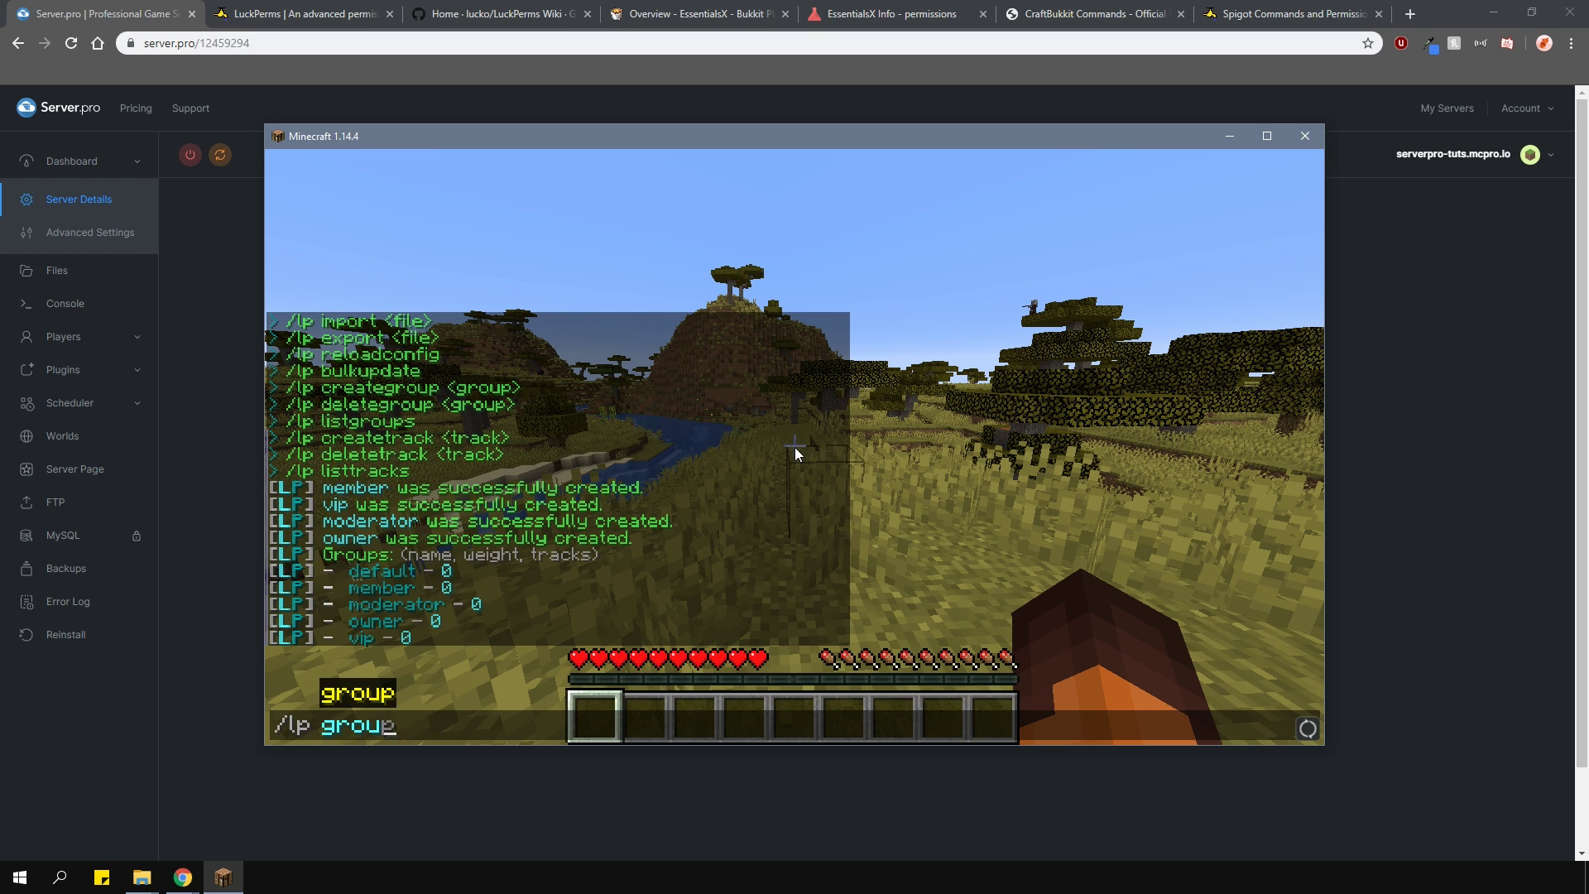
type("p default ")
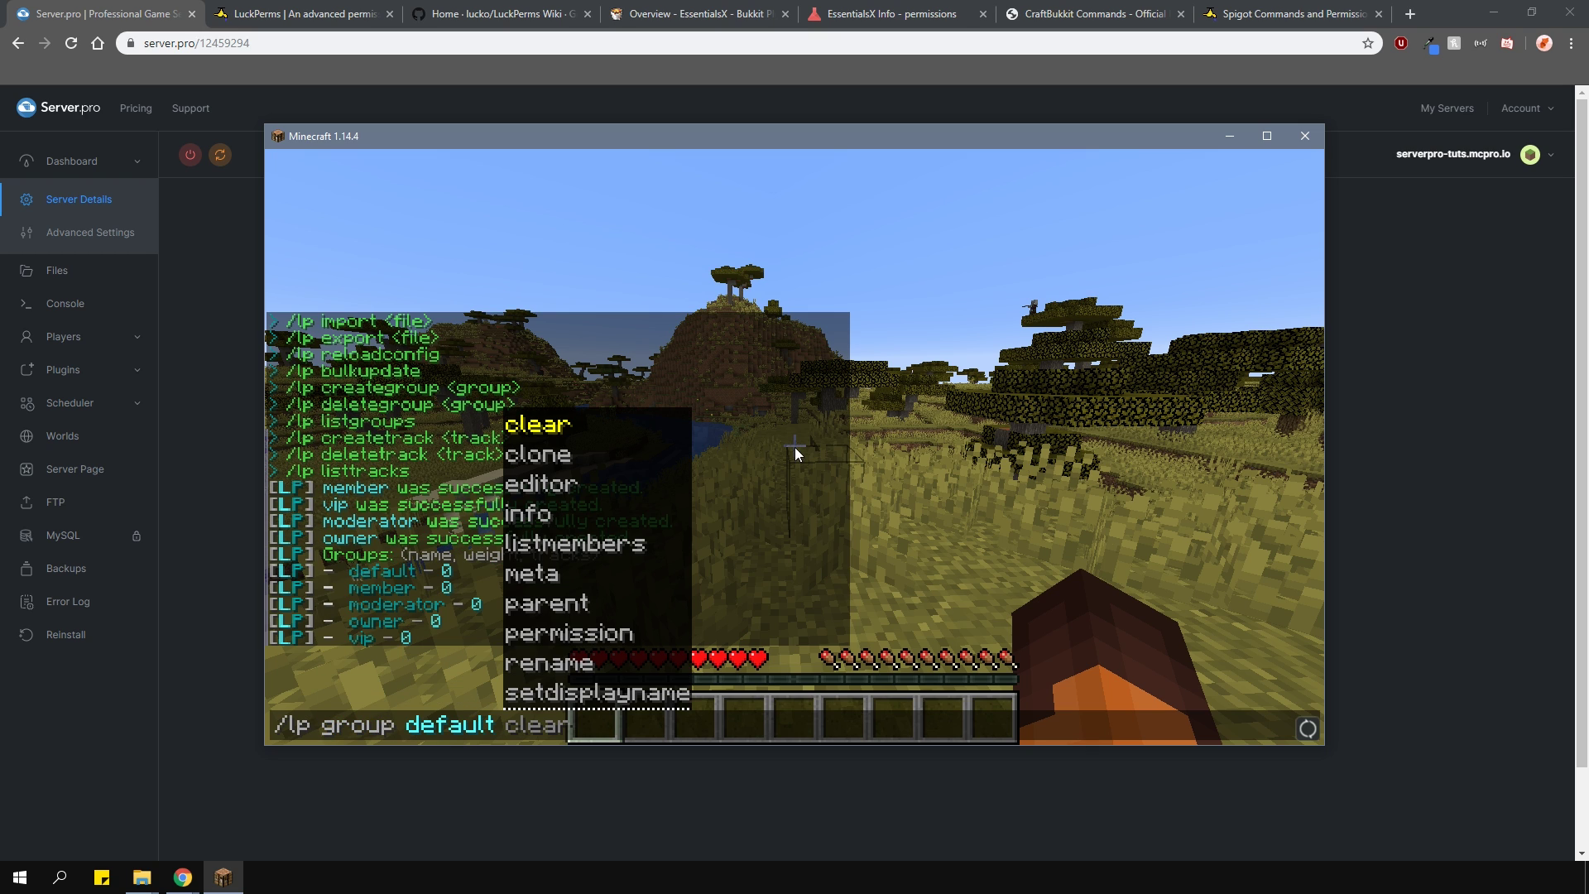
type("meta ")
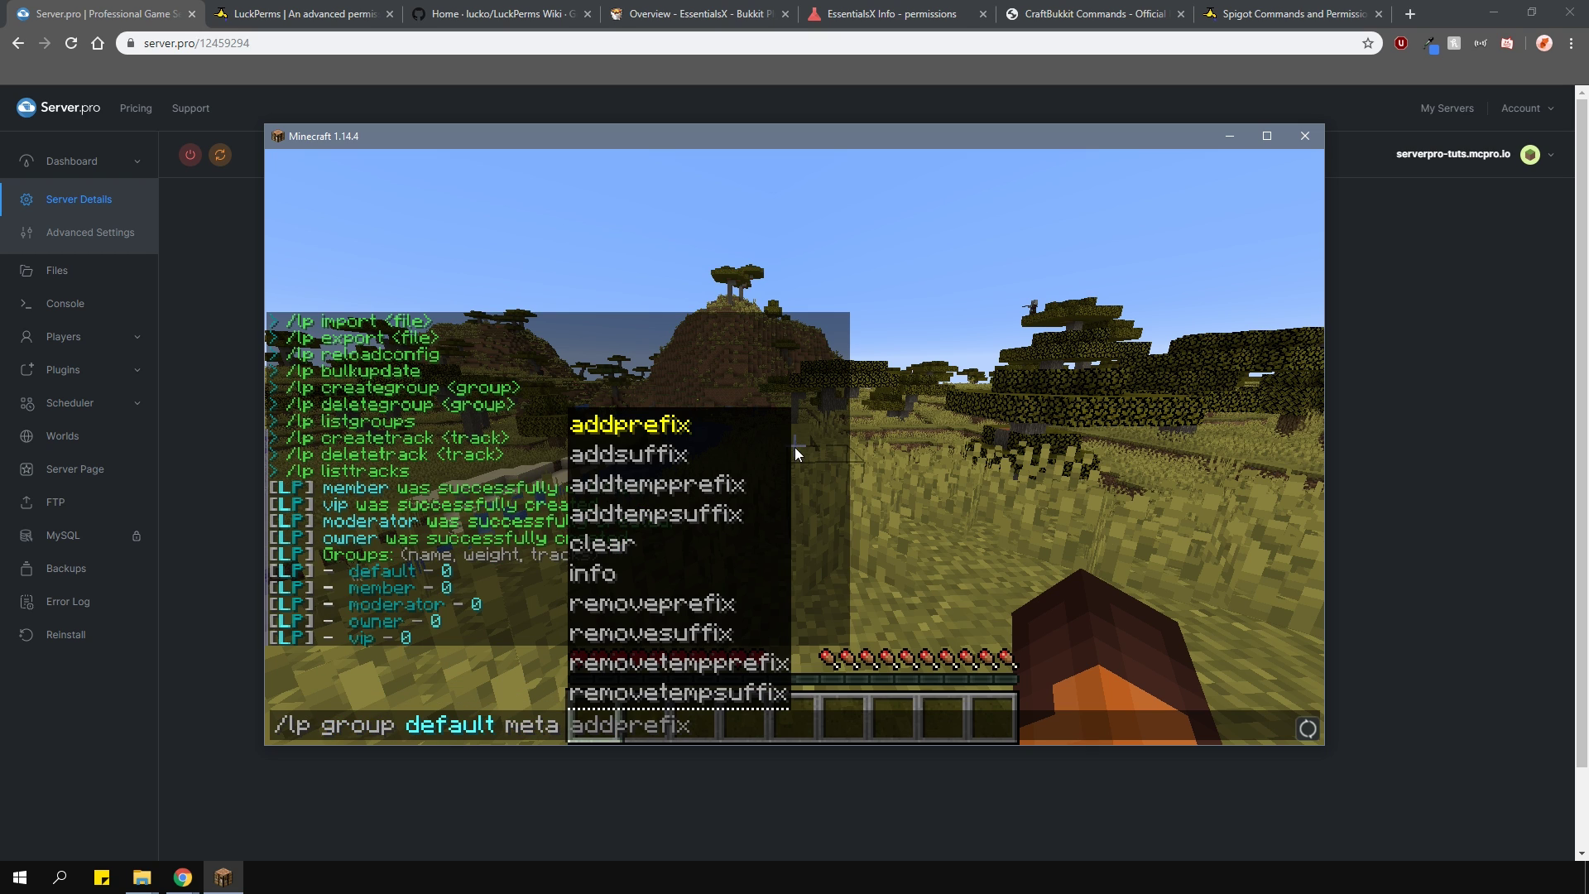
type("ad")
key("Tab")
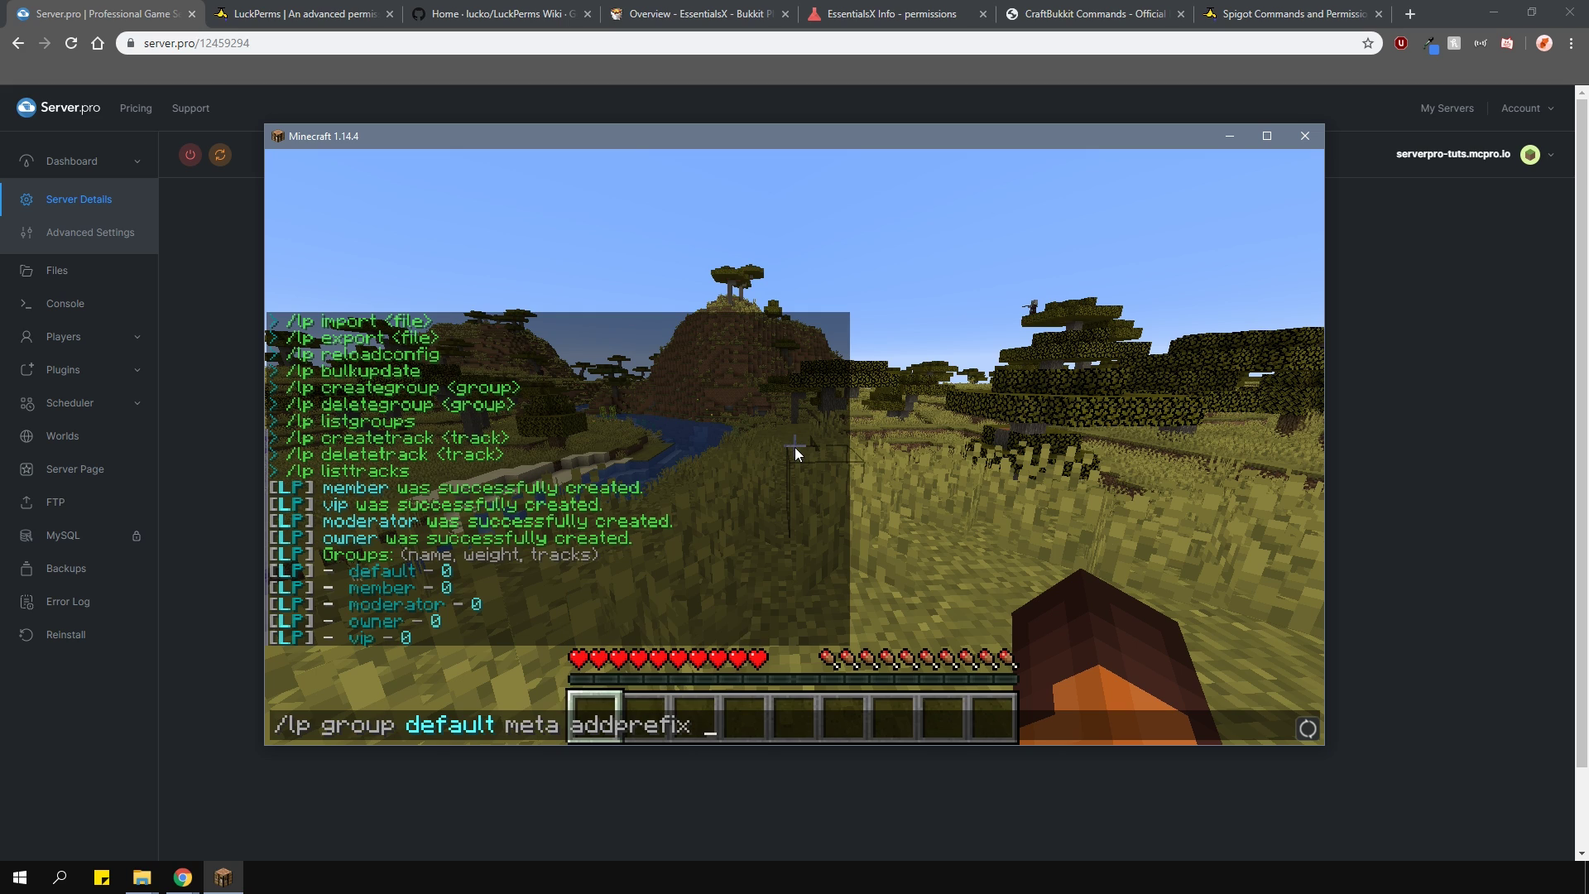
type("1")
type("\"&7[Guest] &7\"")
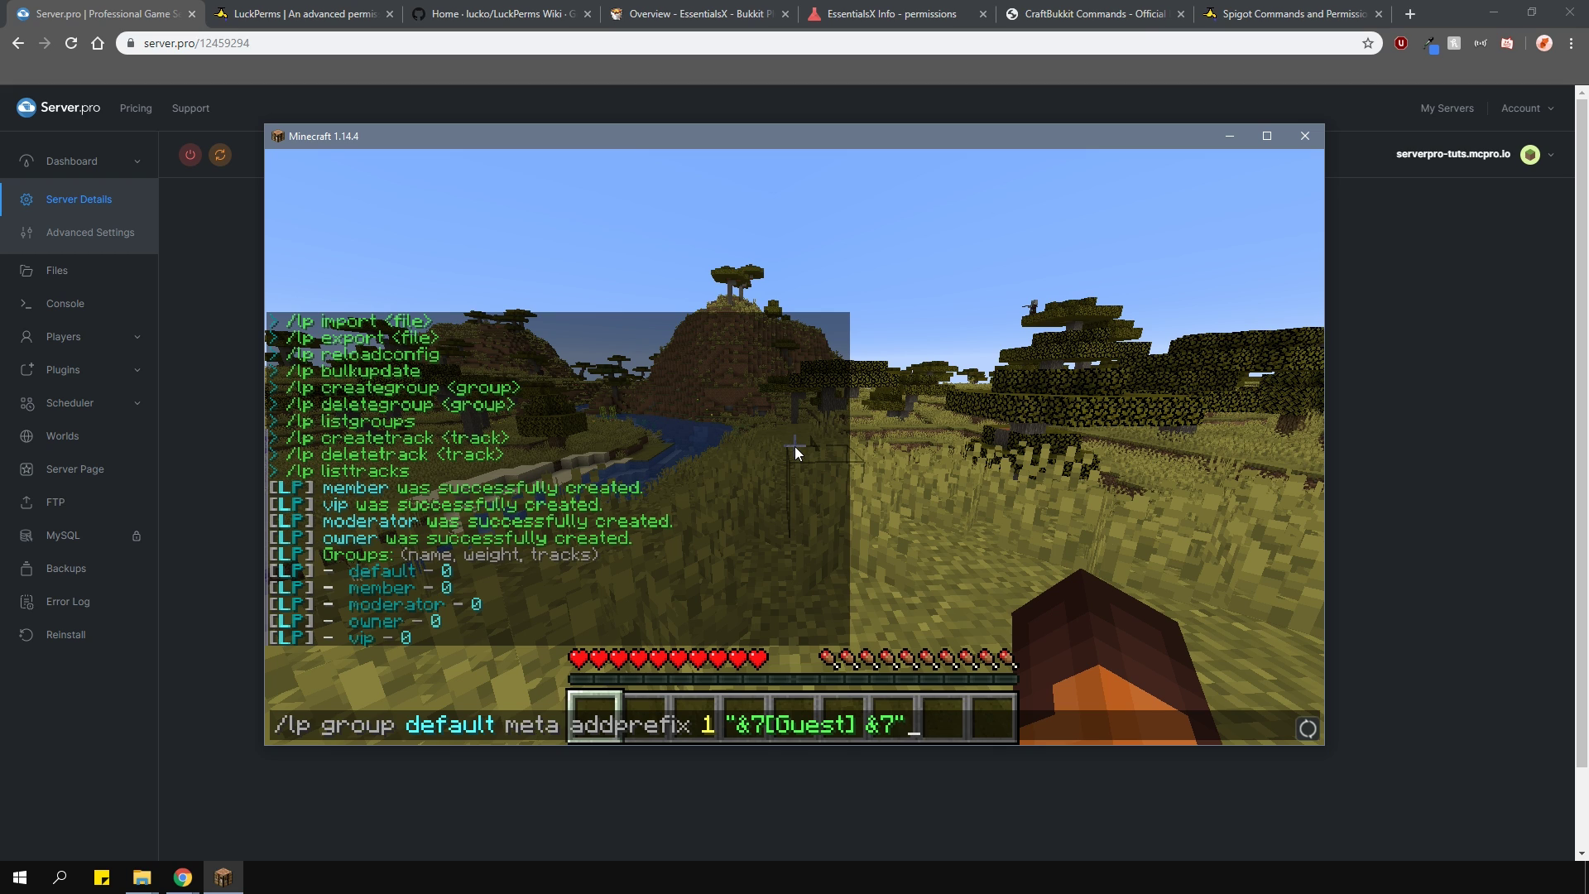
key("Return")
- Send the chat message "testing" to check the default group's prefix
type("t")
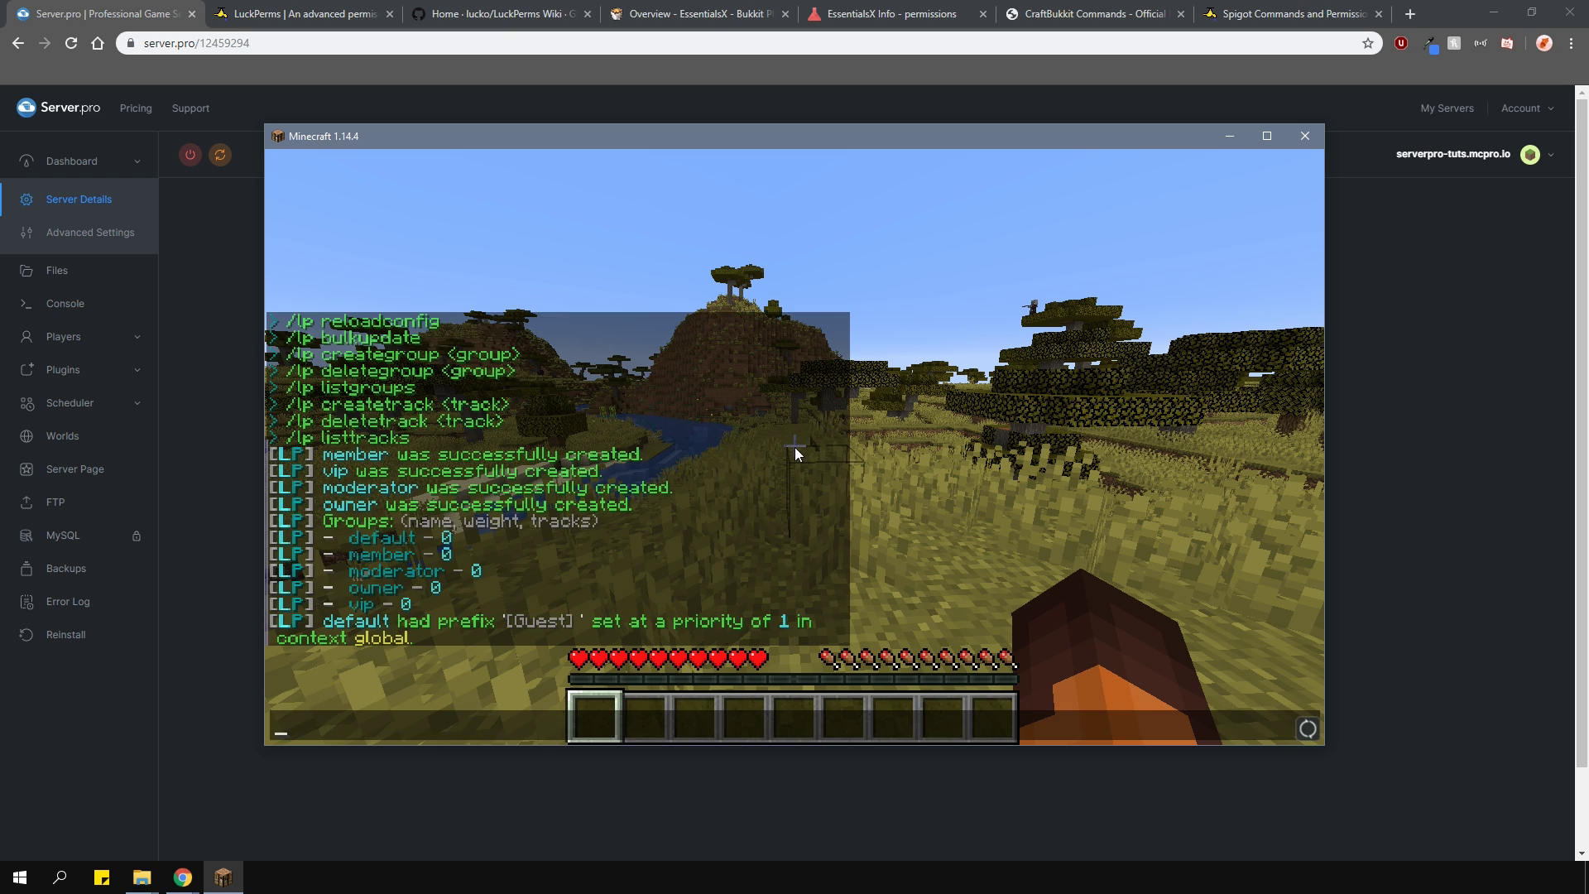
type("testing")
key("Return")
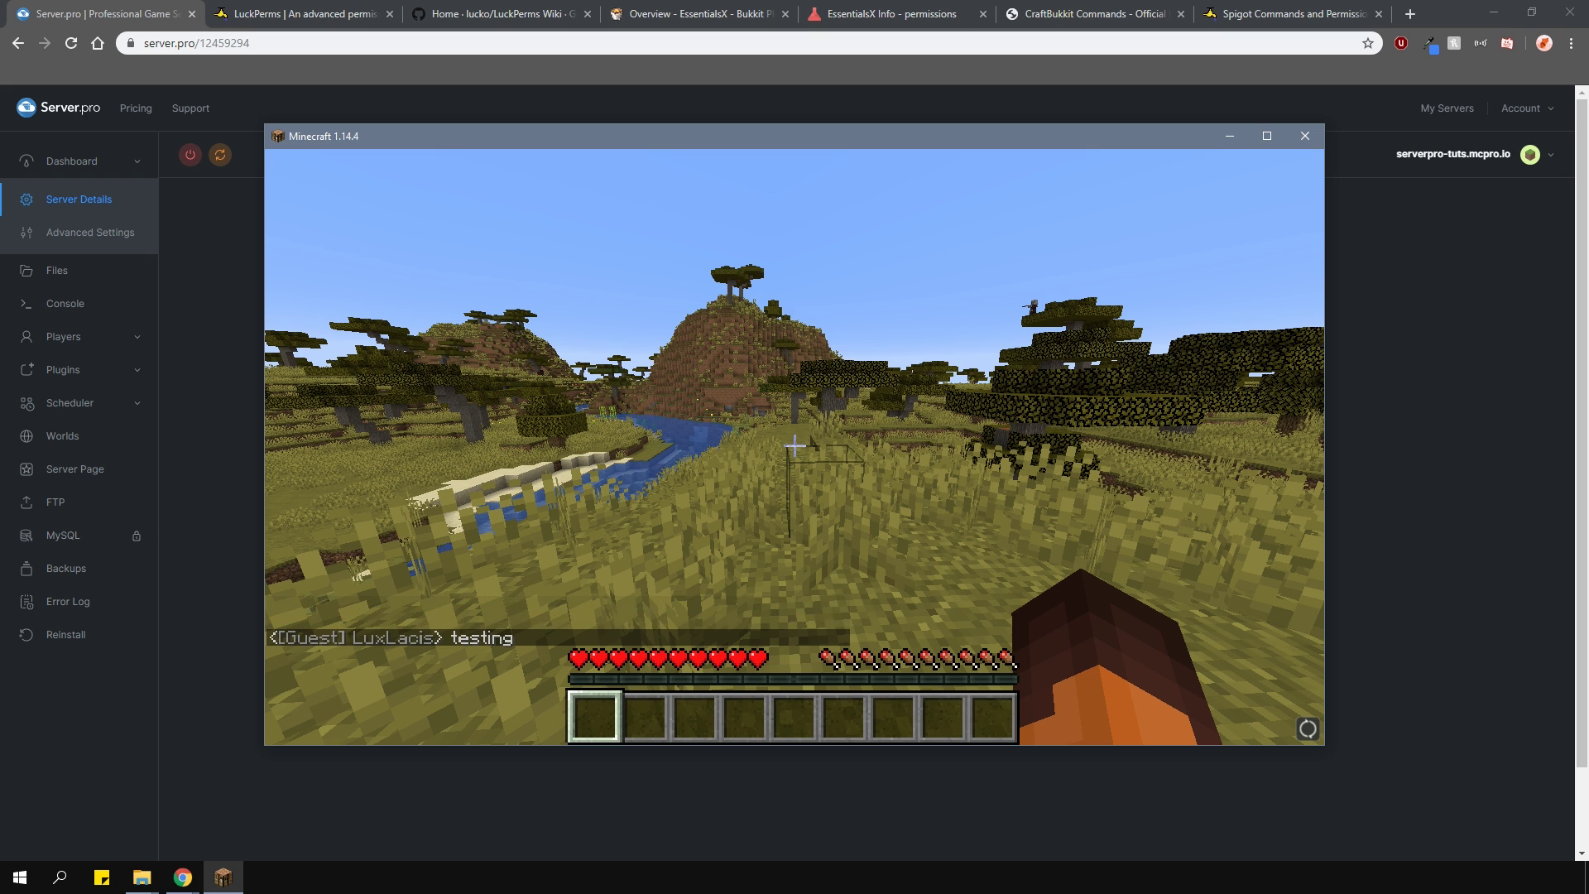
- Add the prefix "&a[Member] &7" at priority 2 to the member group
key("t")
type("/lp group member meta addprefix 2 \"&a[Member] &7\"")
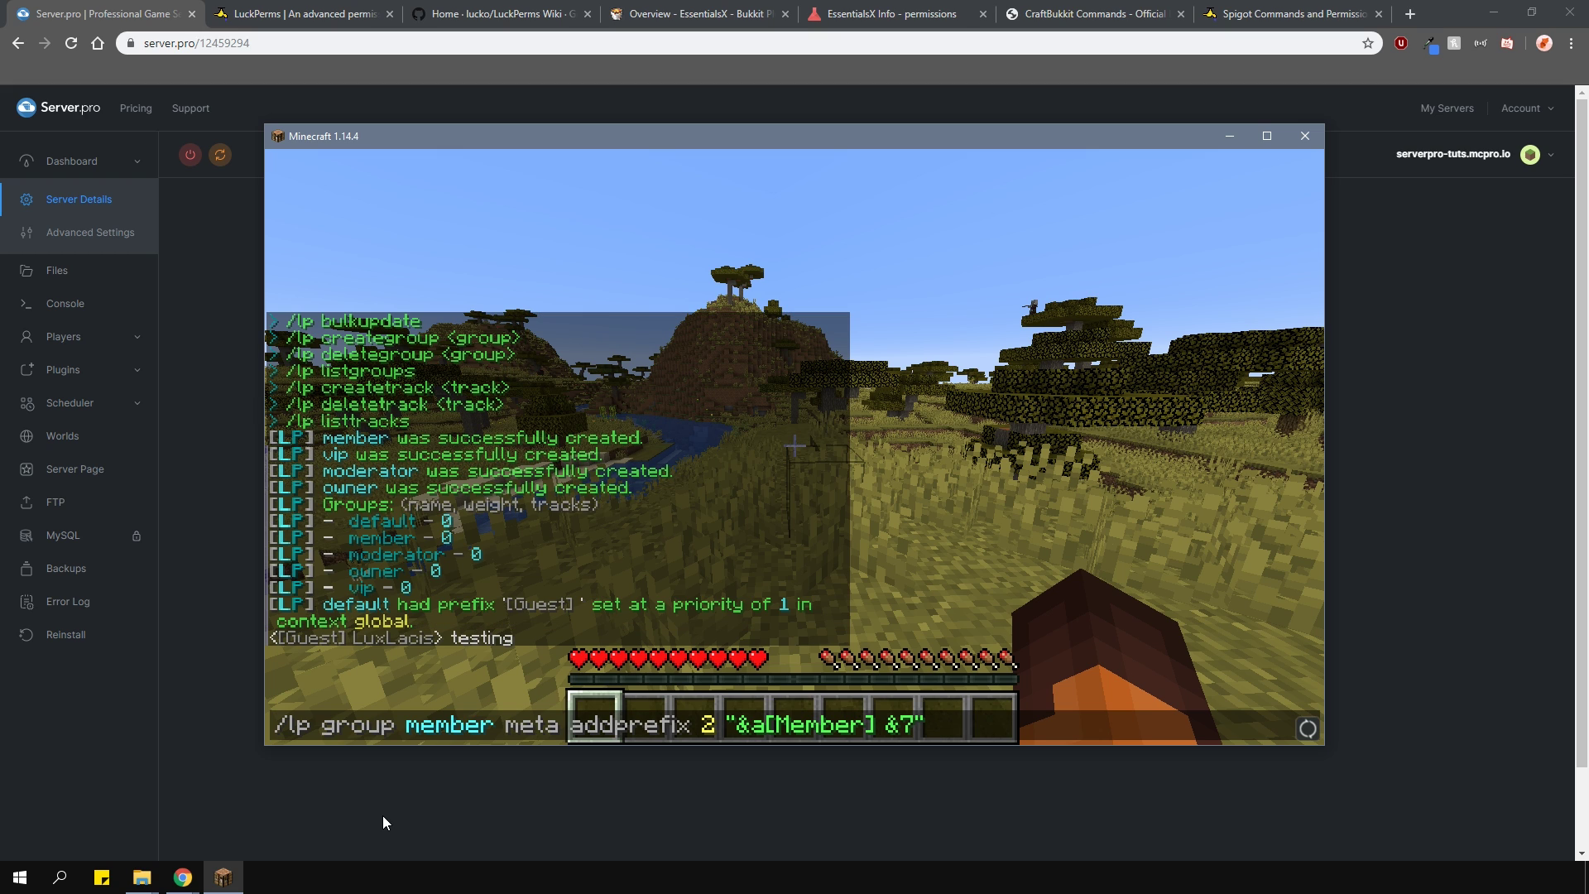
key("Return")
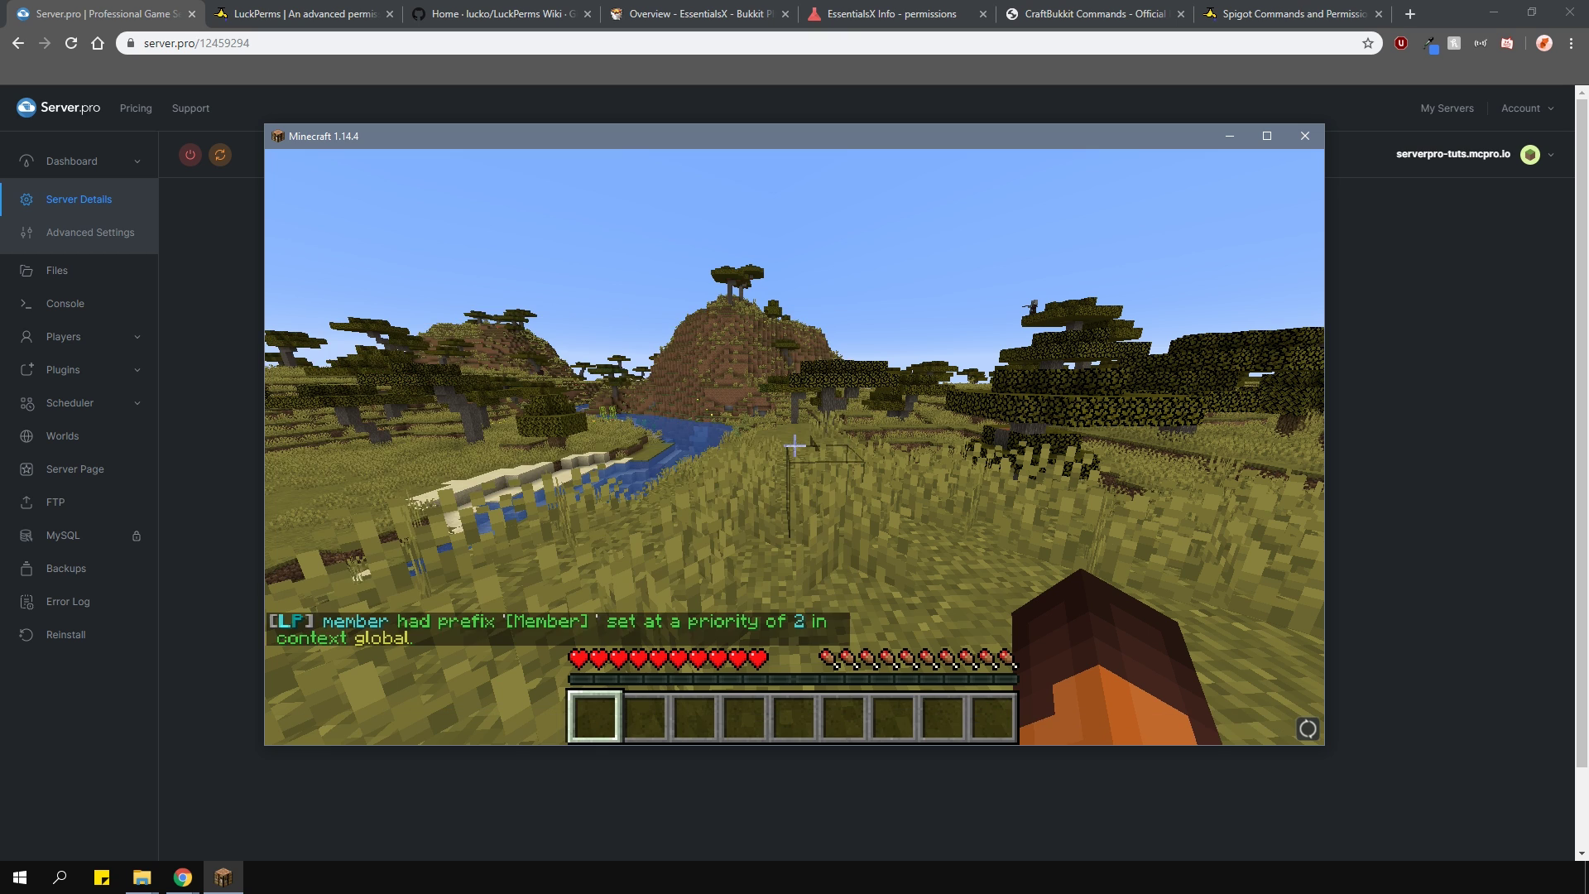
- Add the prefix "&d[VIP] &7" at priority 3 to the vip group
key("t")
type("/lp group vip meta addprefix 3 \"&d[VIP] &7\"")
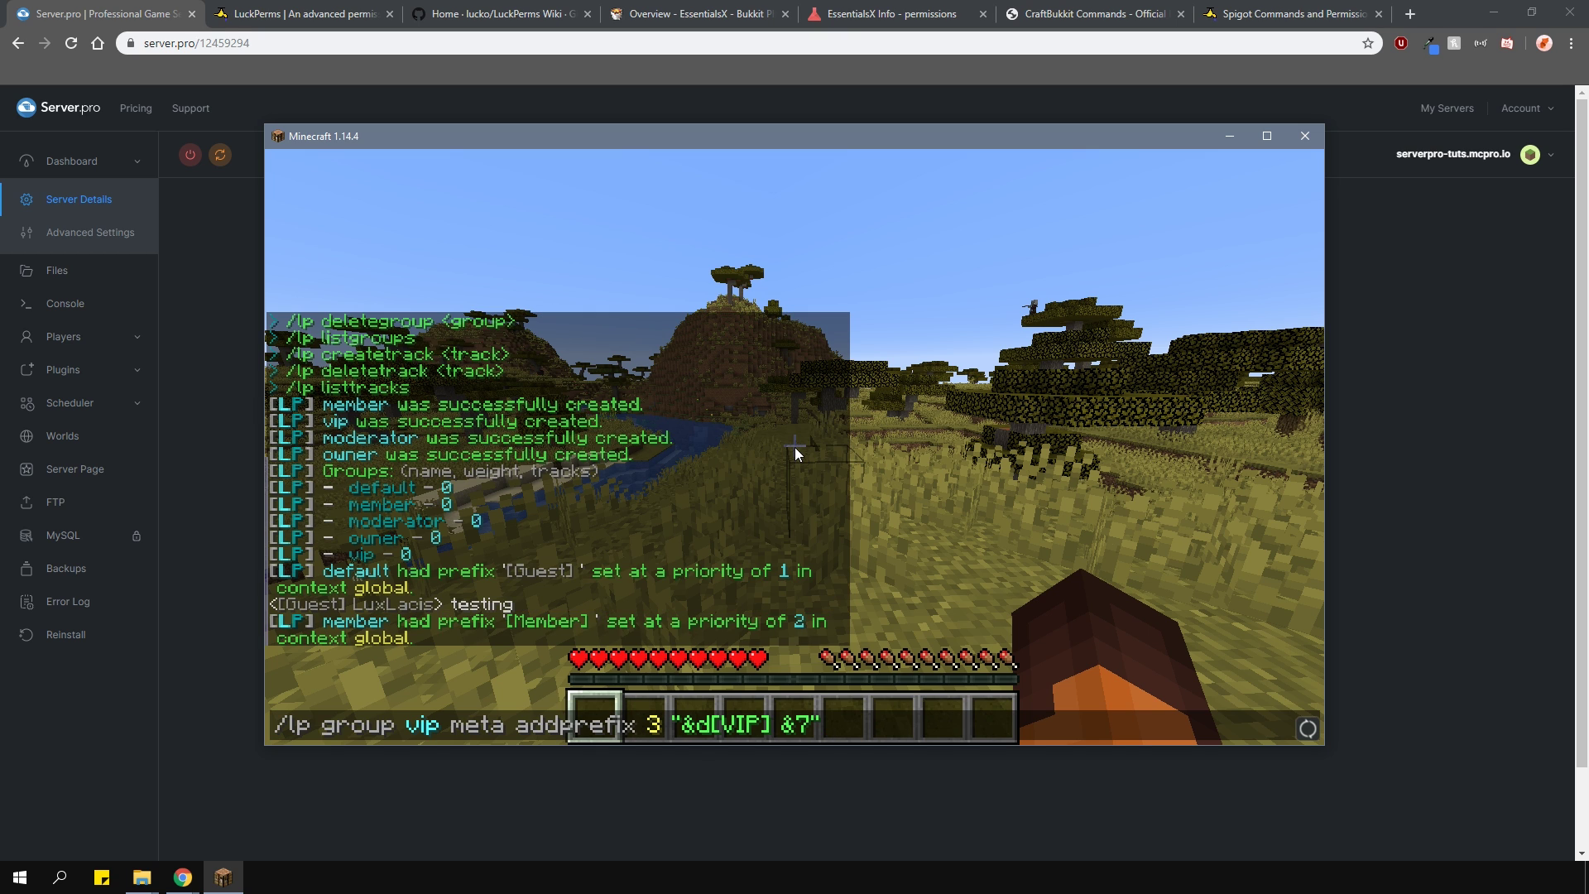
key("Return")
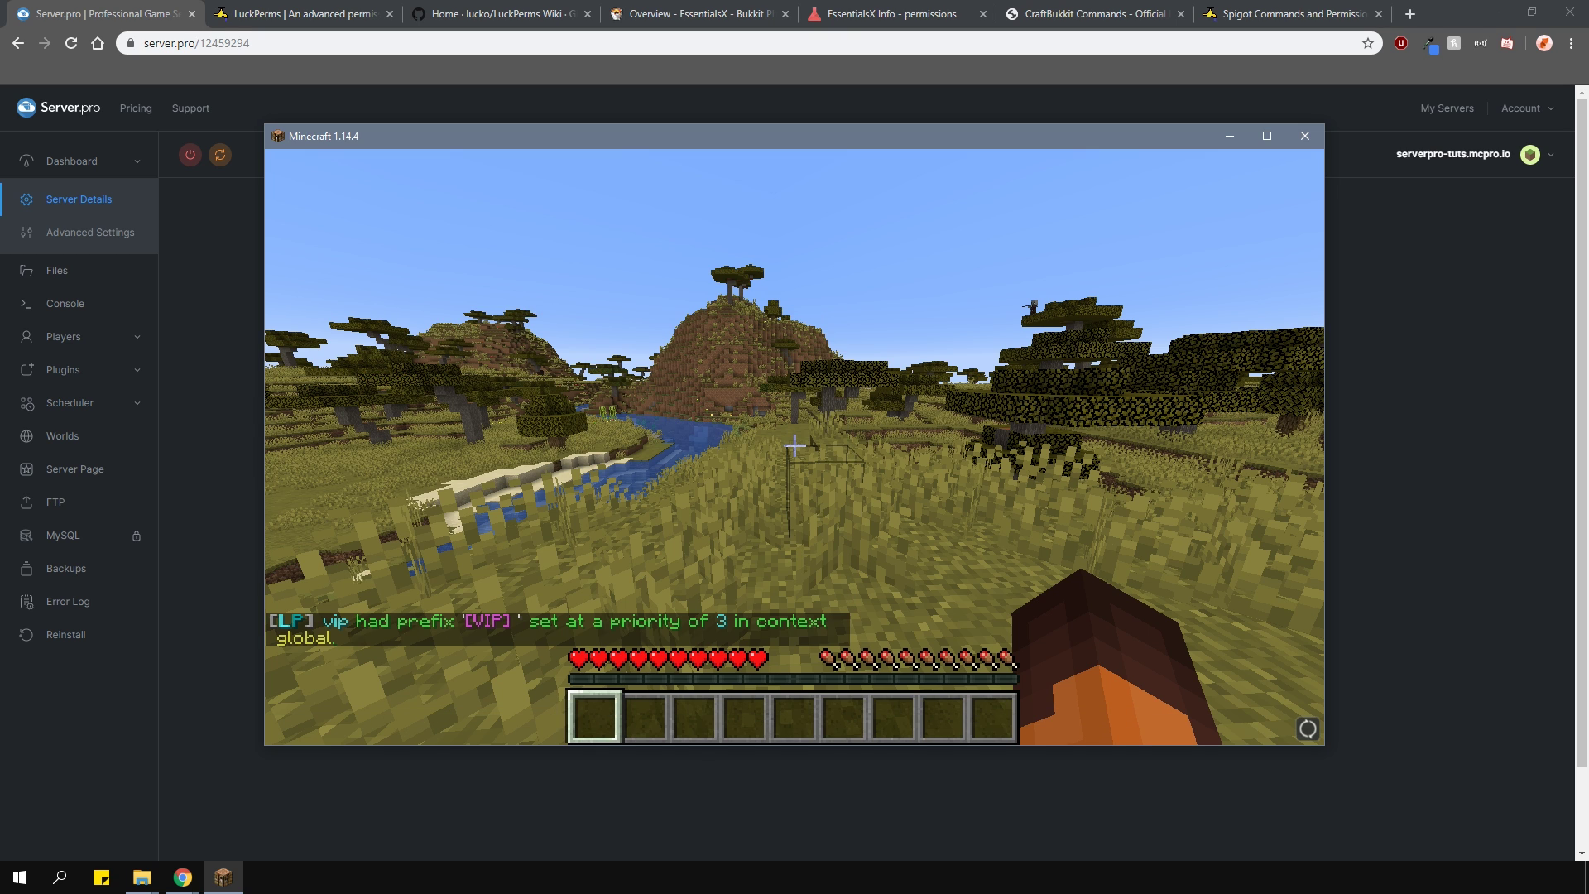
- Add the prefix "&4[Mod] &7" at priority 10 to the moderator group
key("t")
type("/lp group moderator meta addprefix 10 \"&4[Mod] &7\"")
key("Return")
- Add the prefix "&e[Owner] &7" at priority 999 to the owner group
key("t")
type("/lp group owner meta addprefix 999 \"&e[Owner] &7\"")
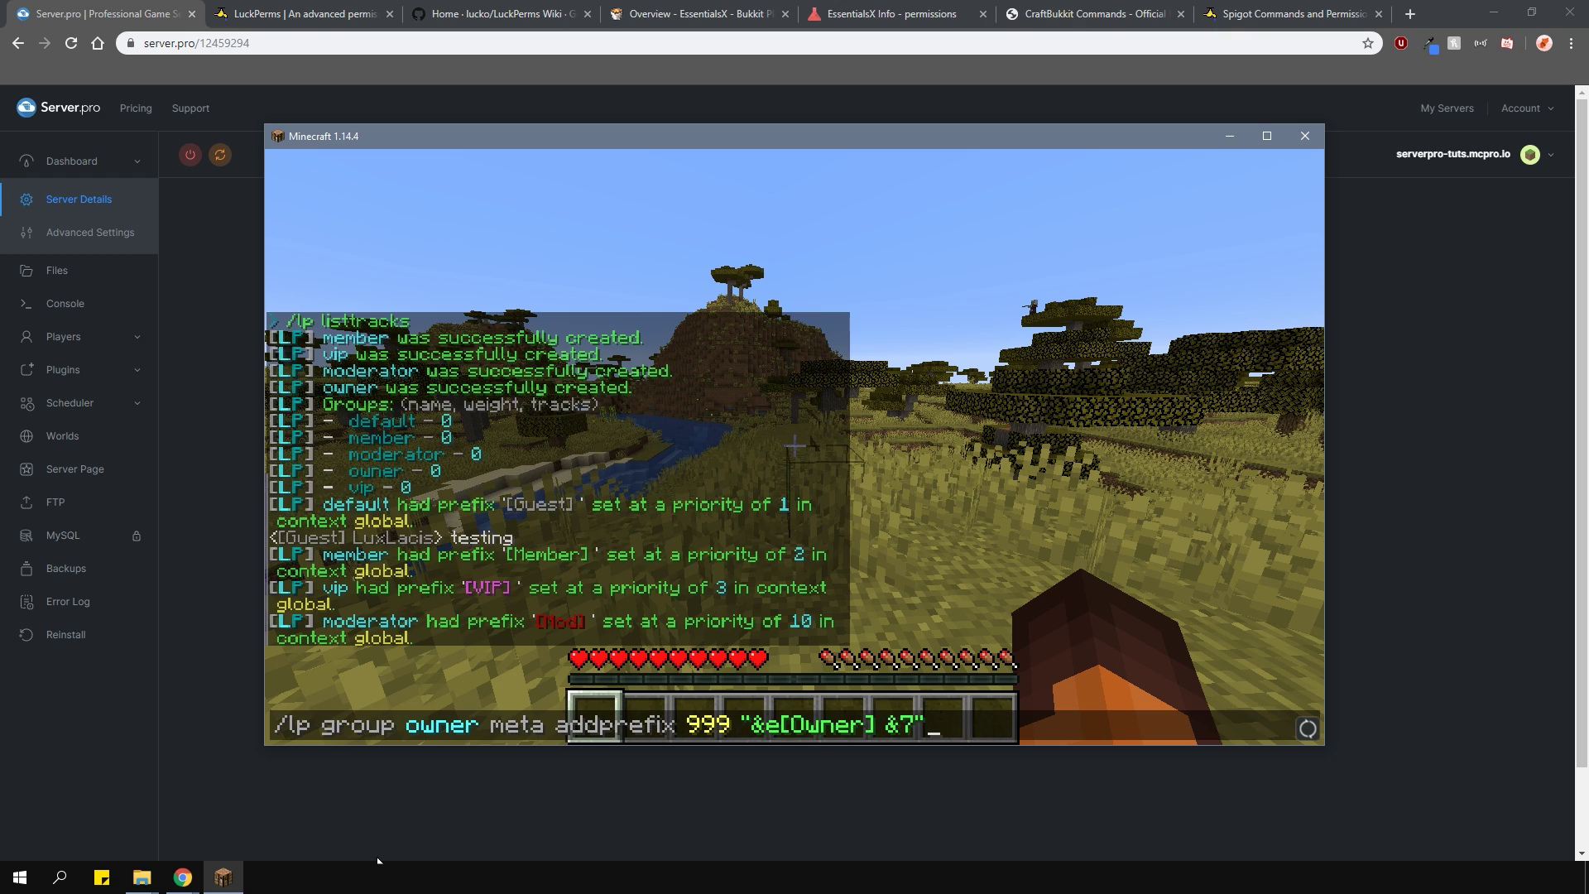
key("Return")
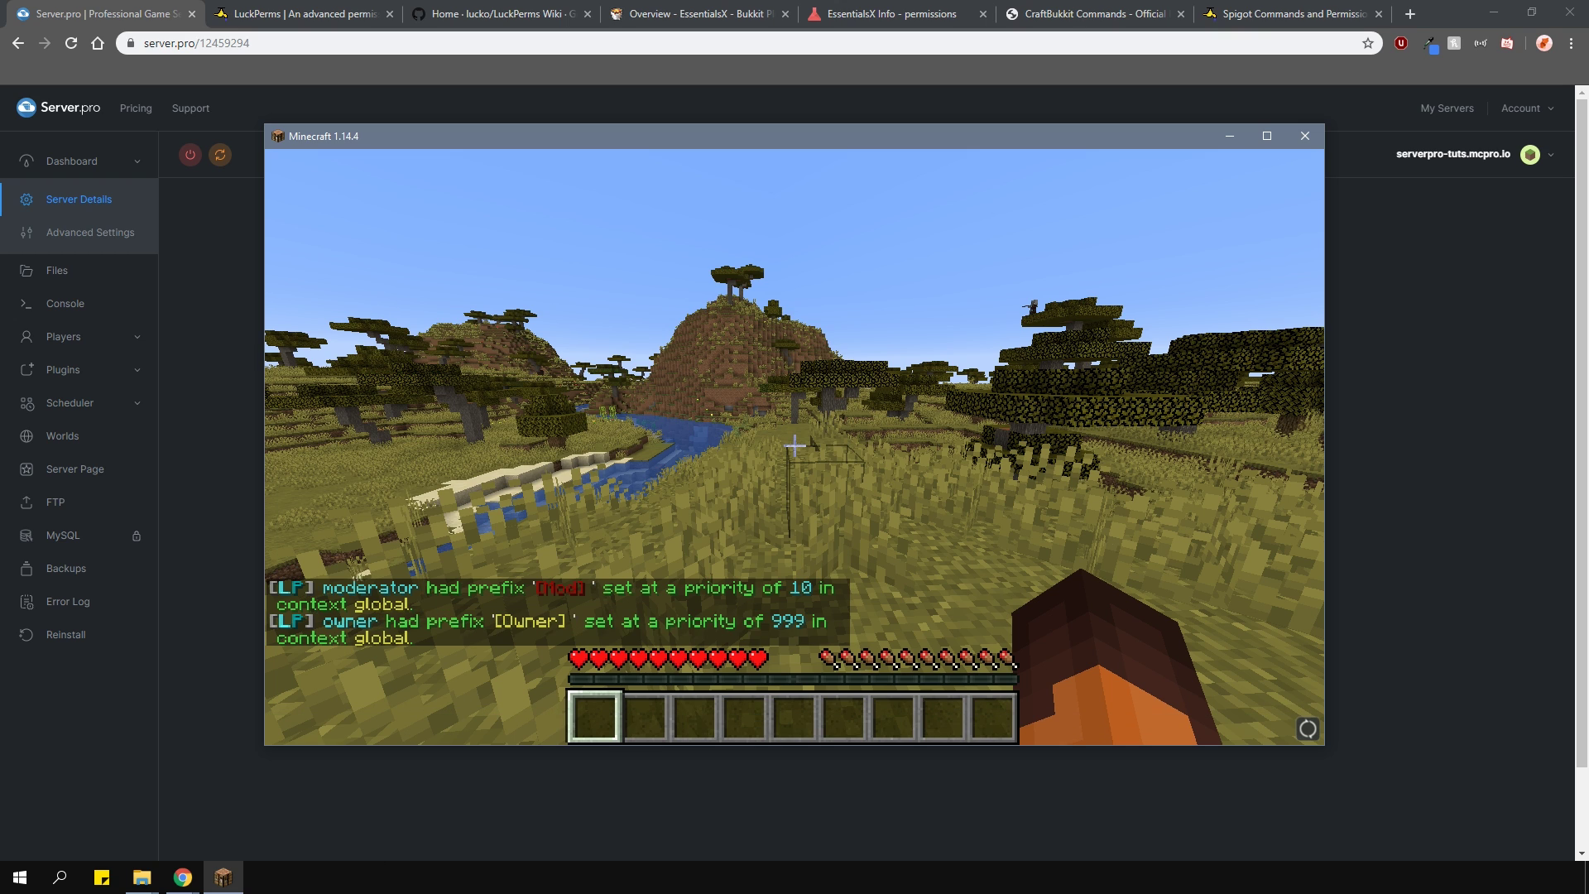
- Start a LuckPerms editor session in the game with /lp editor and open its link in the browser
key("t")
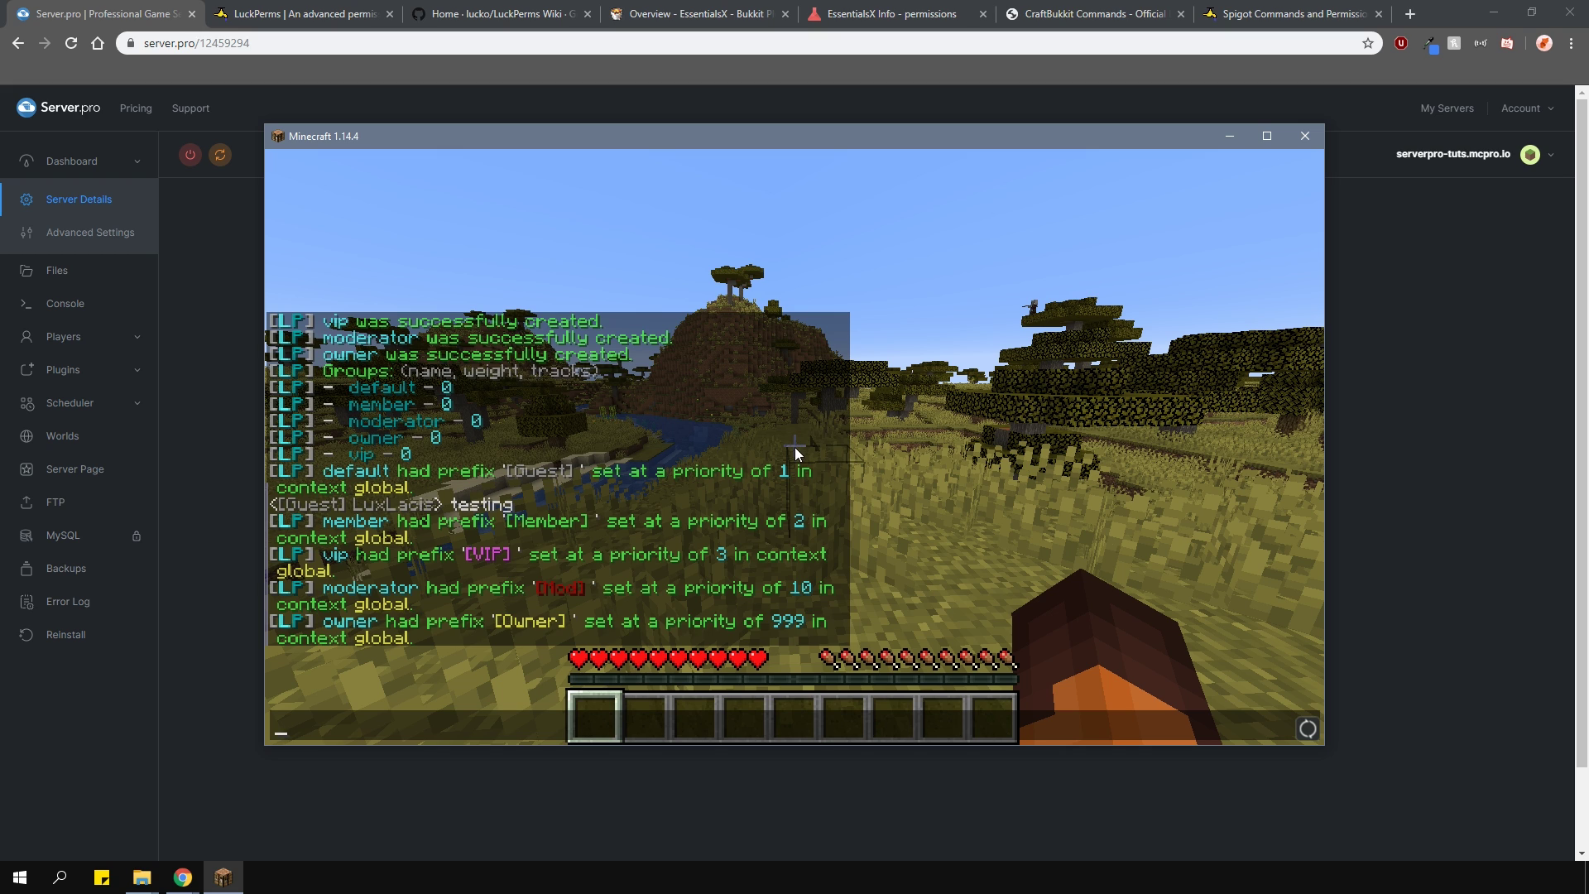
type("/lp editor")
key("Return")
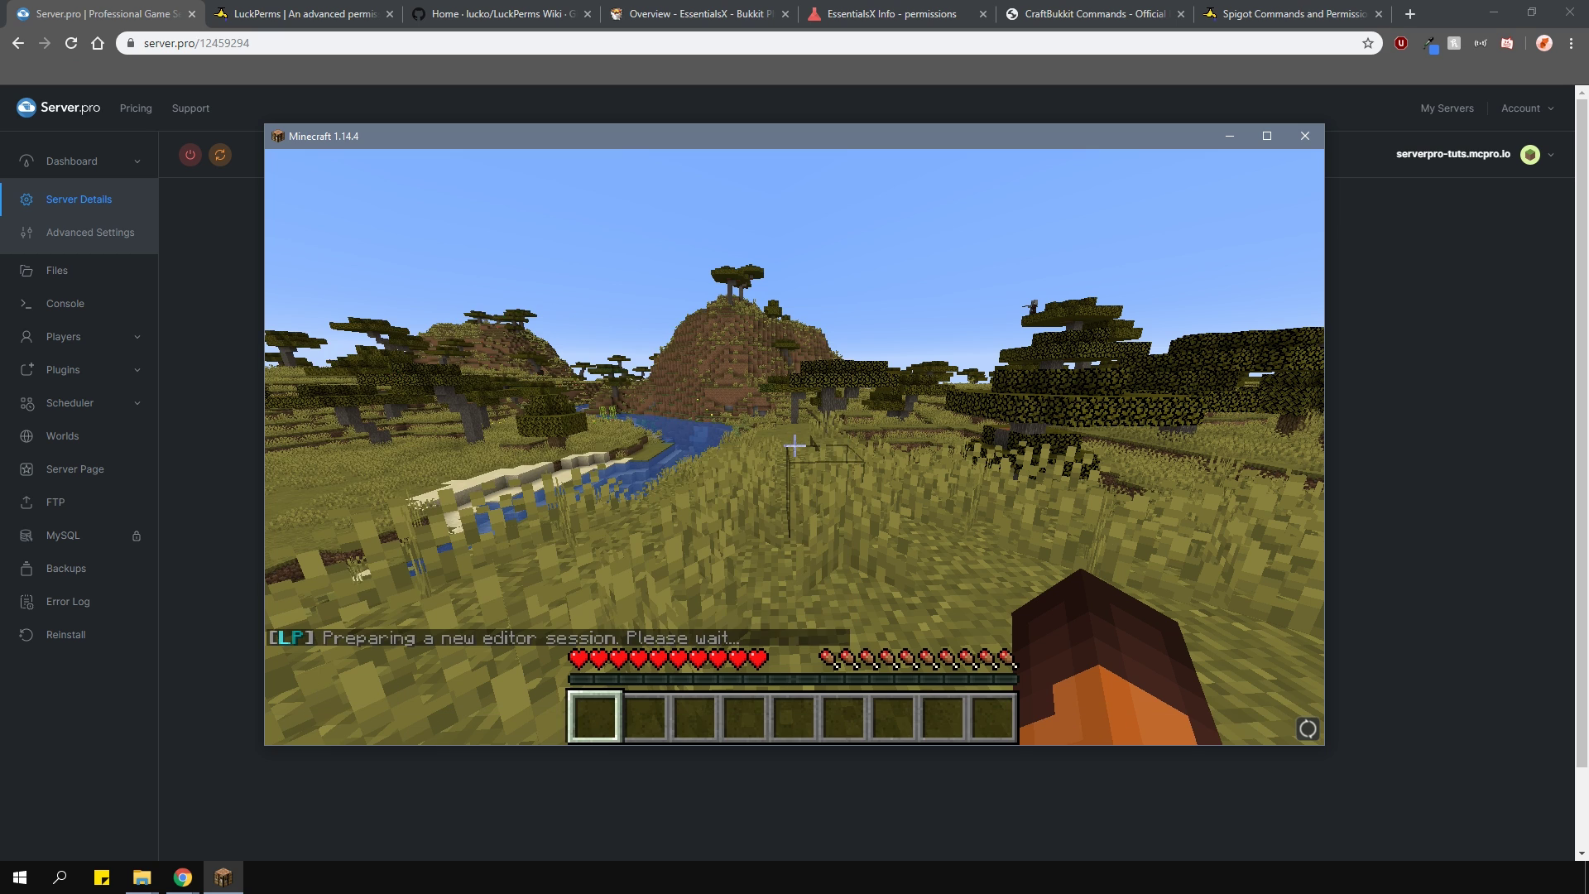
key("t")
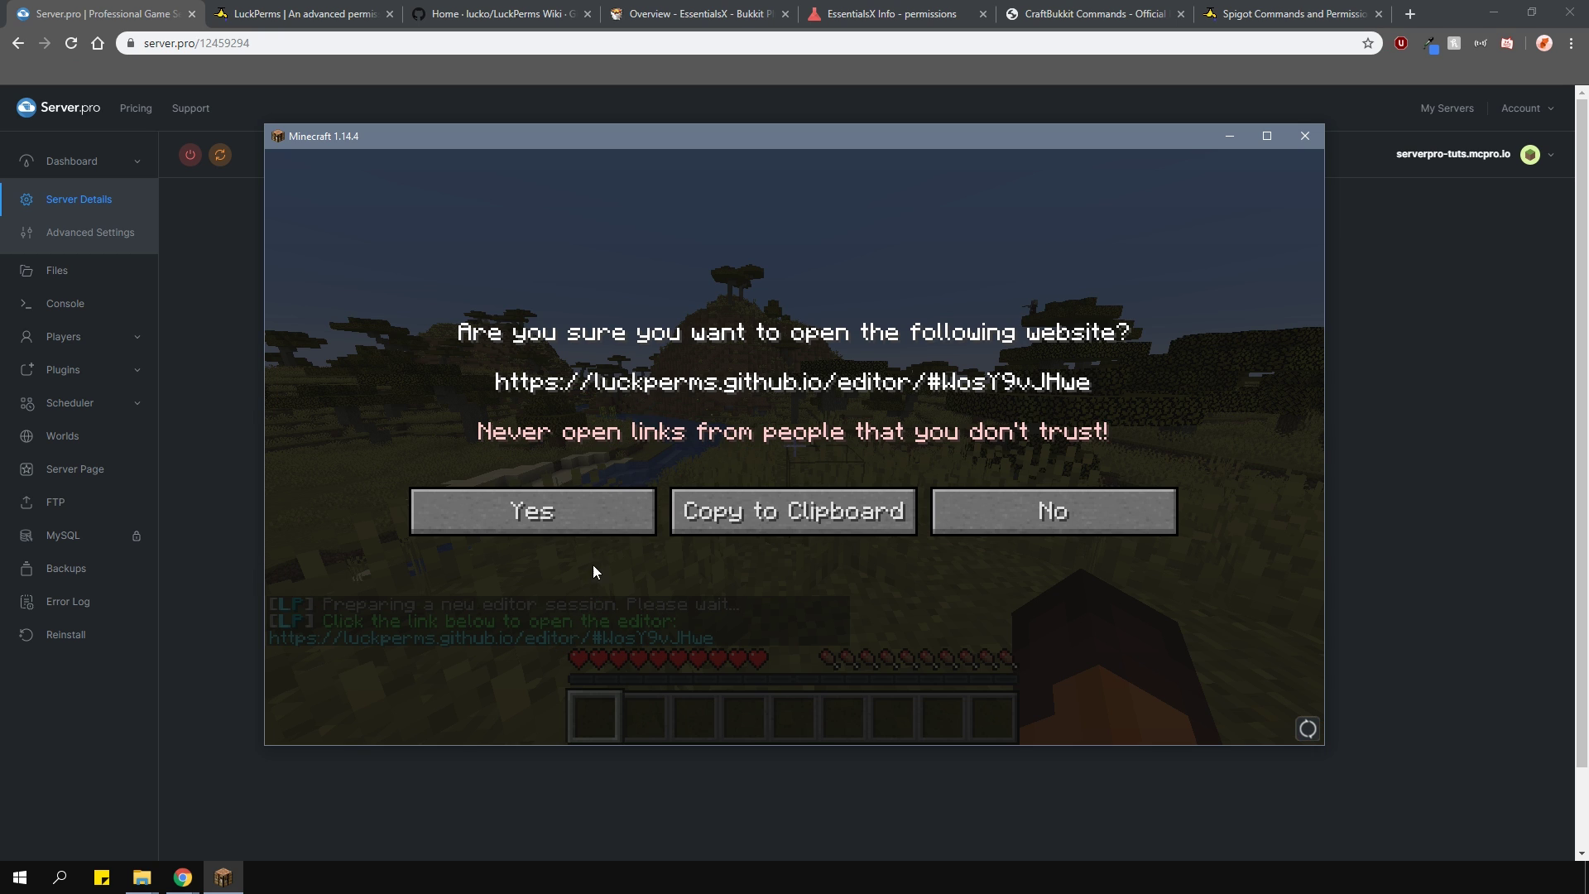
left_click(573, 525)
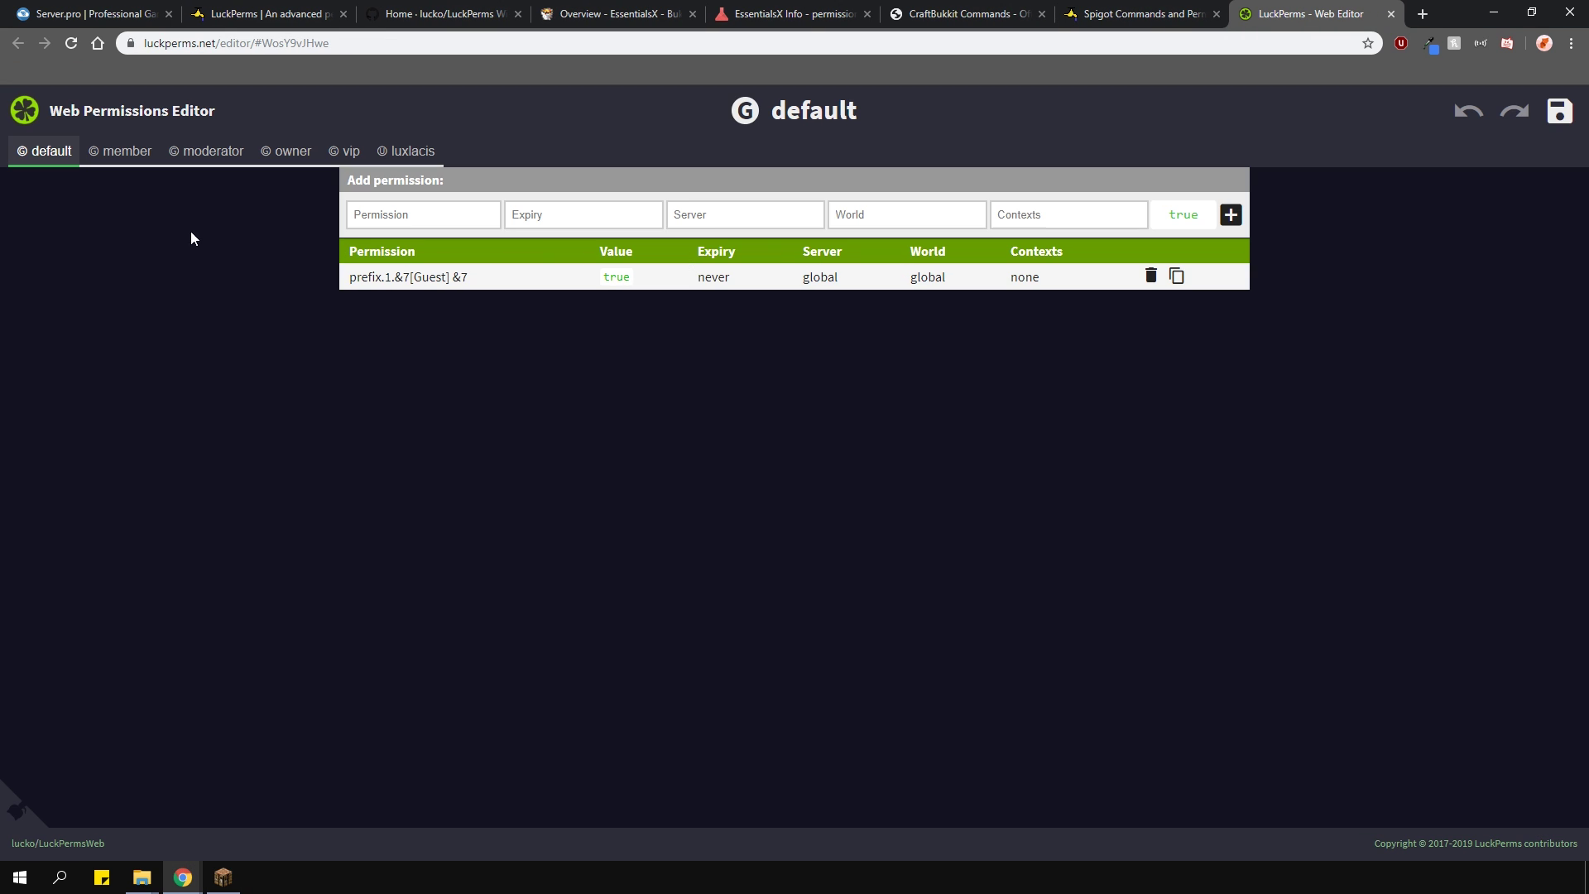
- Review the permissions listed for the member, moderator, owner, vip and default groups and for the player
left_click(126, 153)
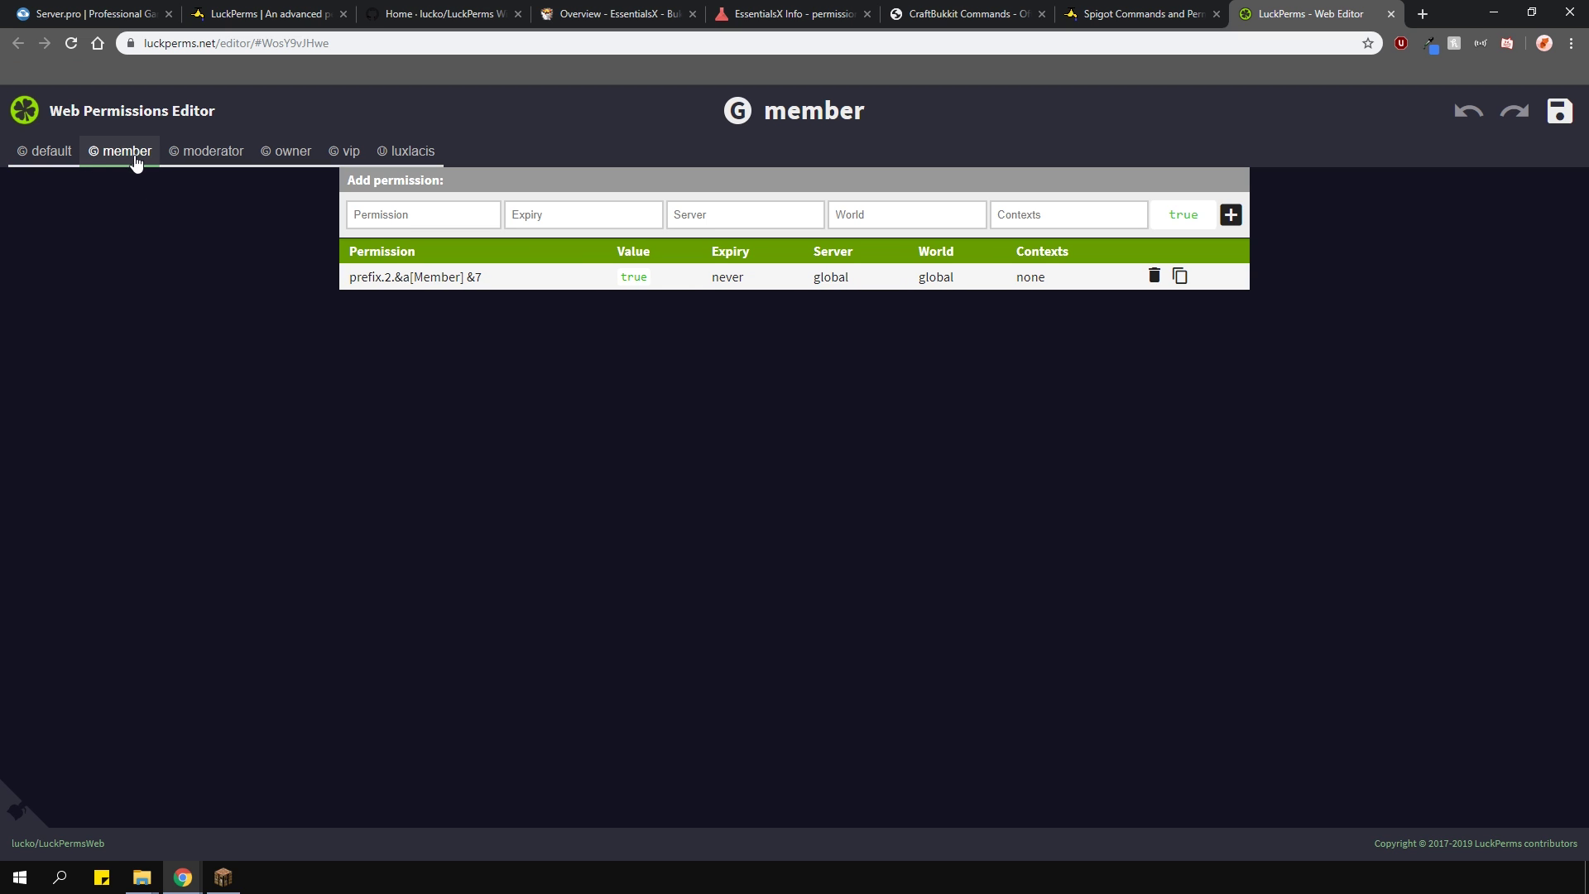
left_click(200, 157)
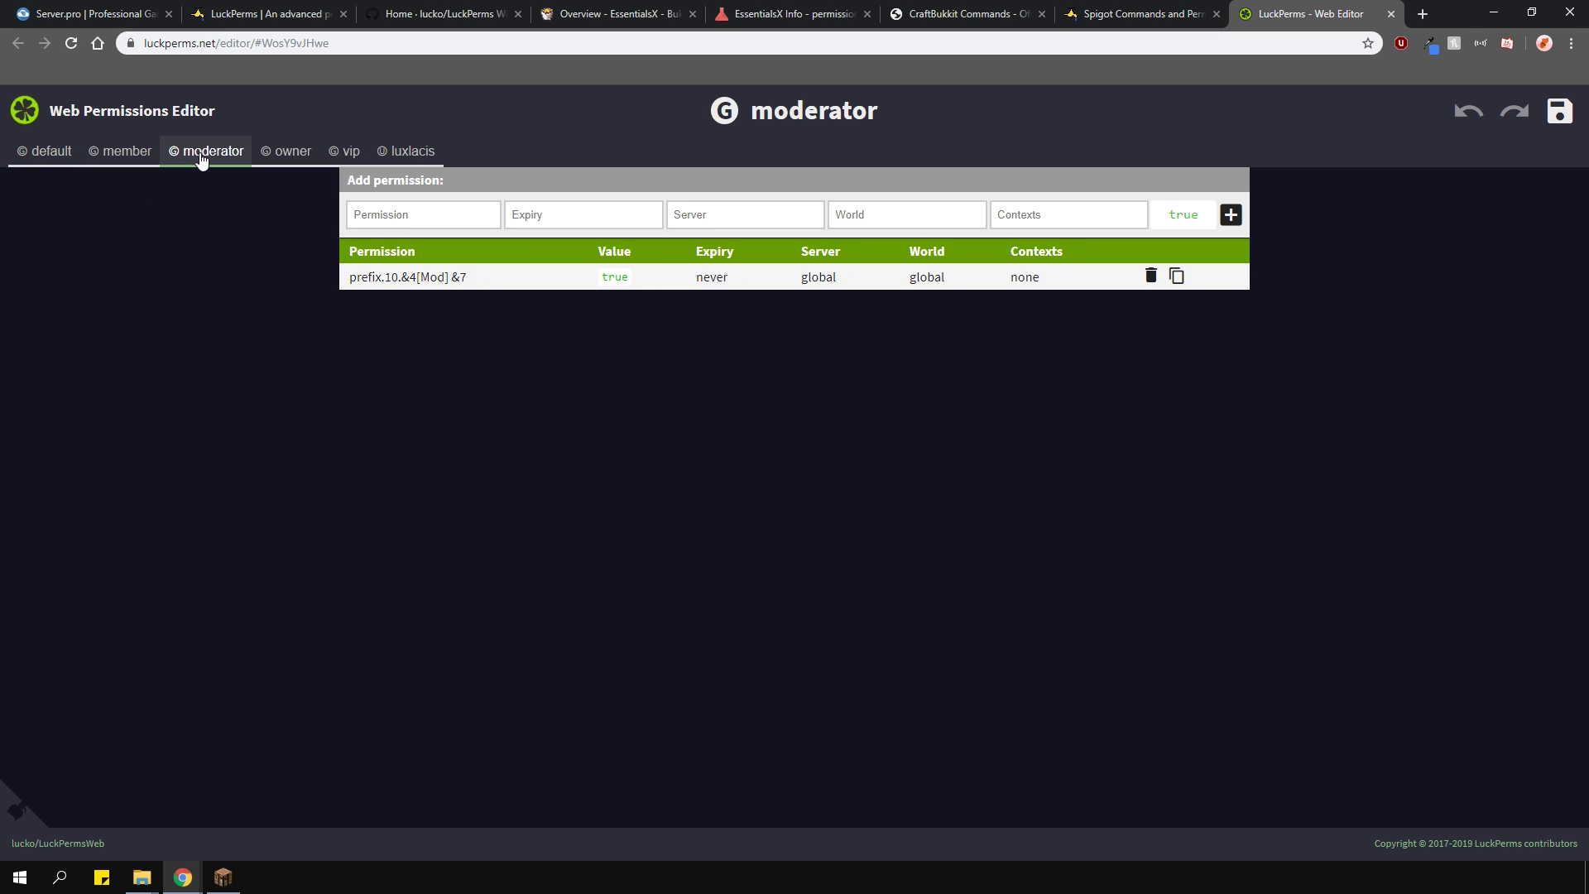
left_click(279, 157)
left_click(344, 155)
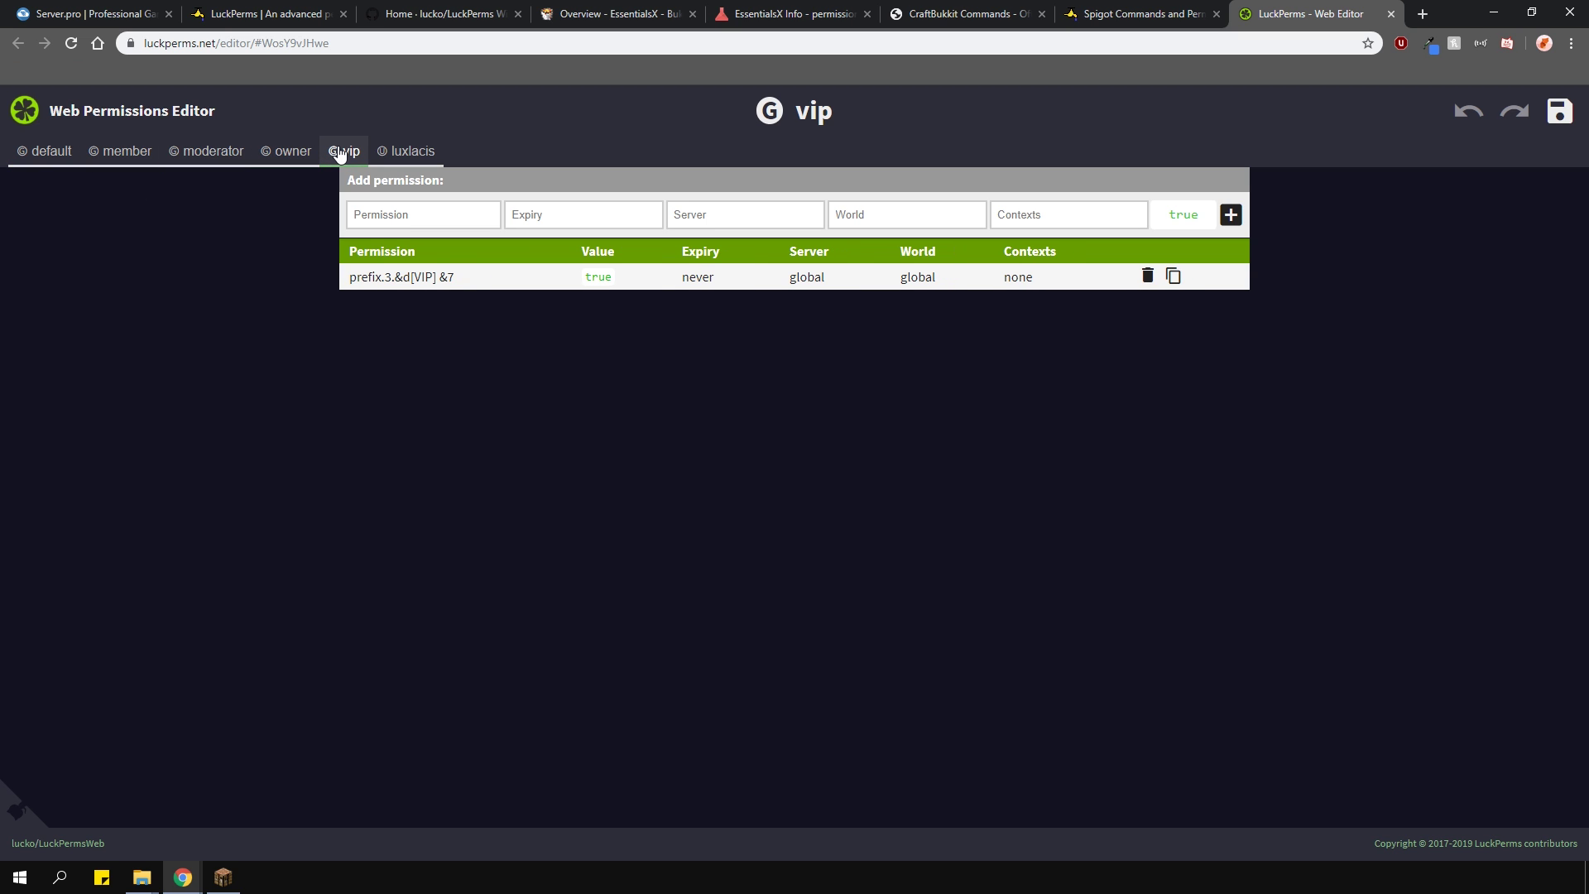
left_click(392, 158)
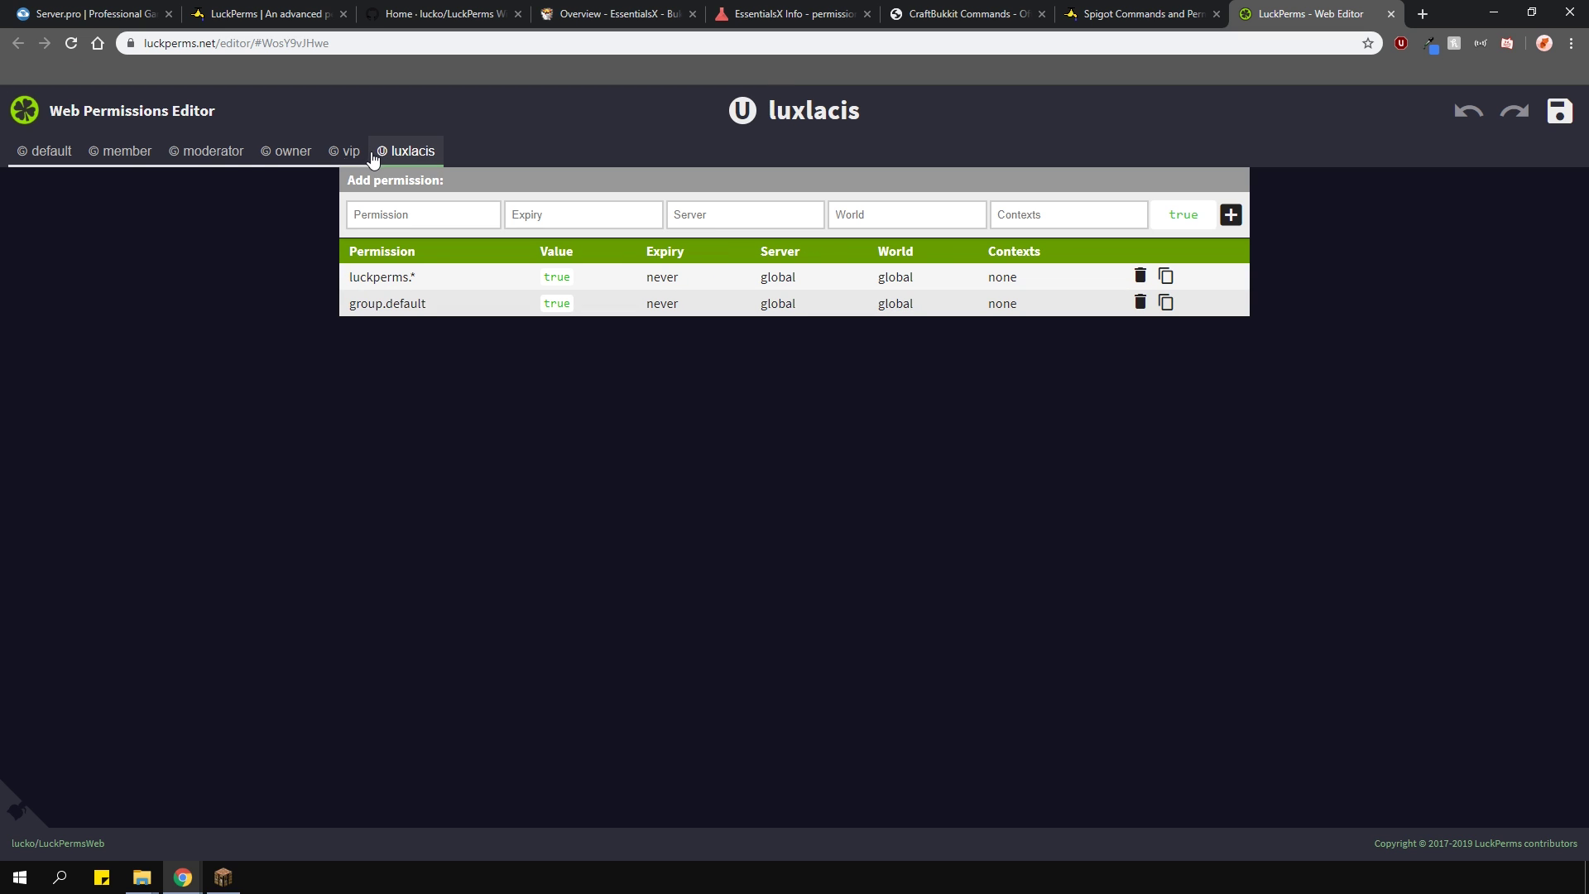
left_click(48, 155)
- Add the permission group.default to the member group so it inherits from default
left_click(108, 157)
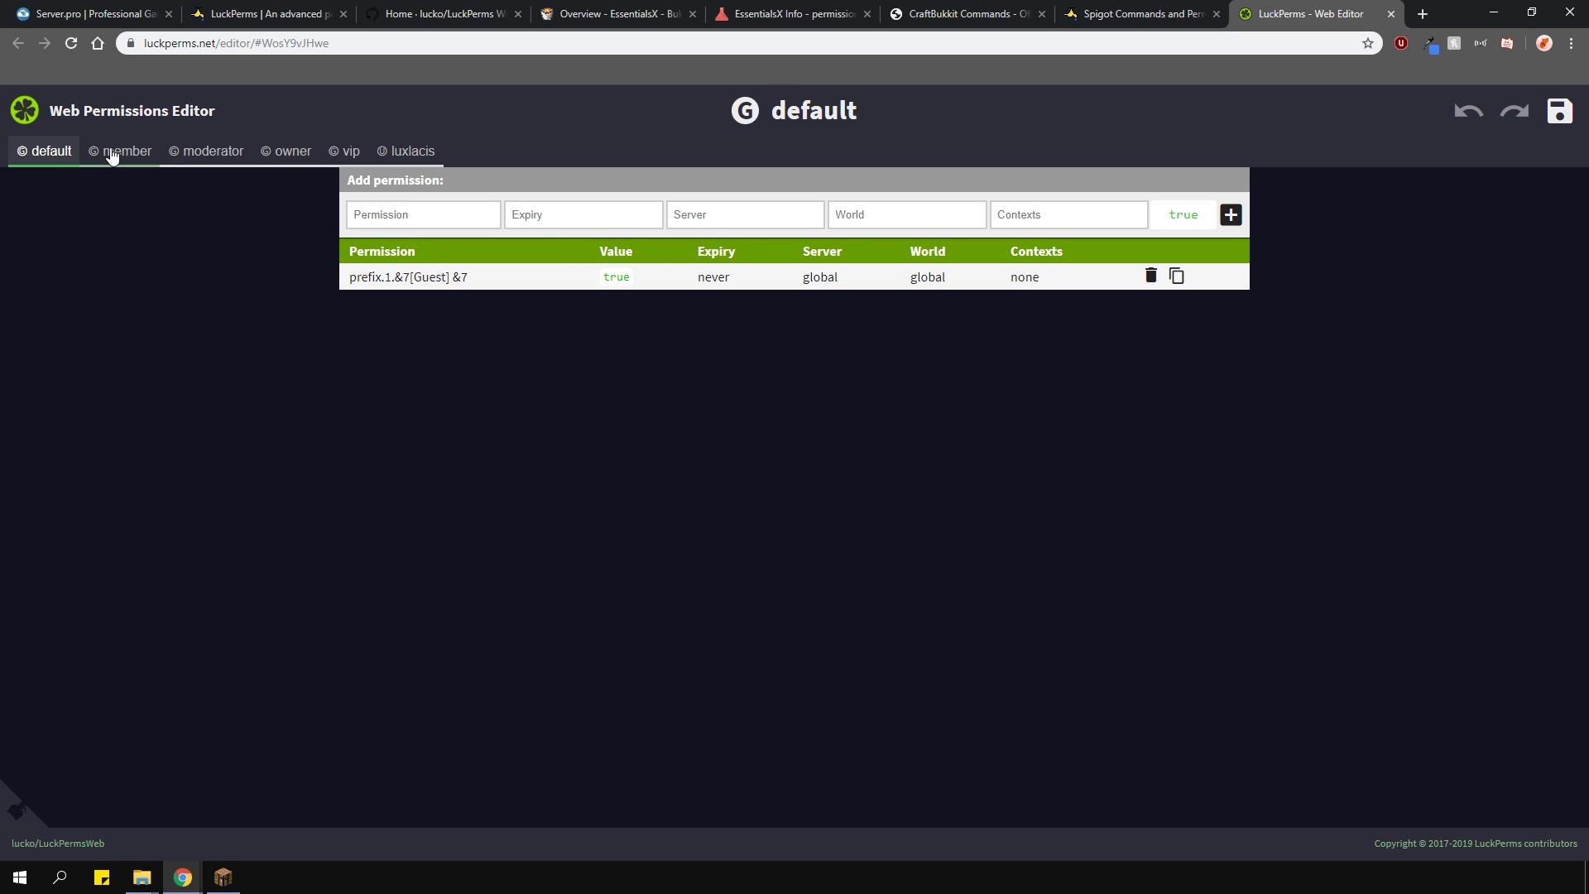
left_click(112, 156)
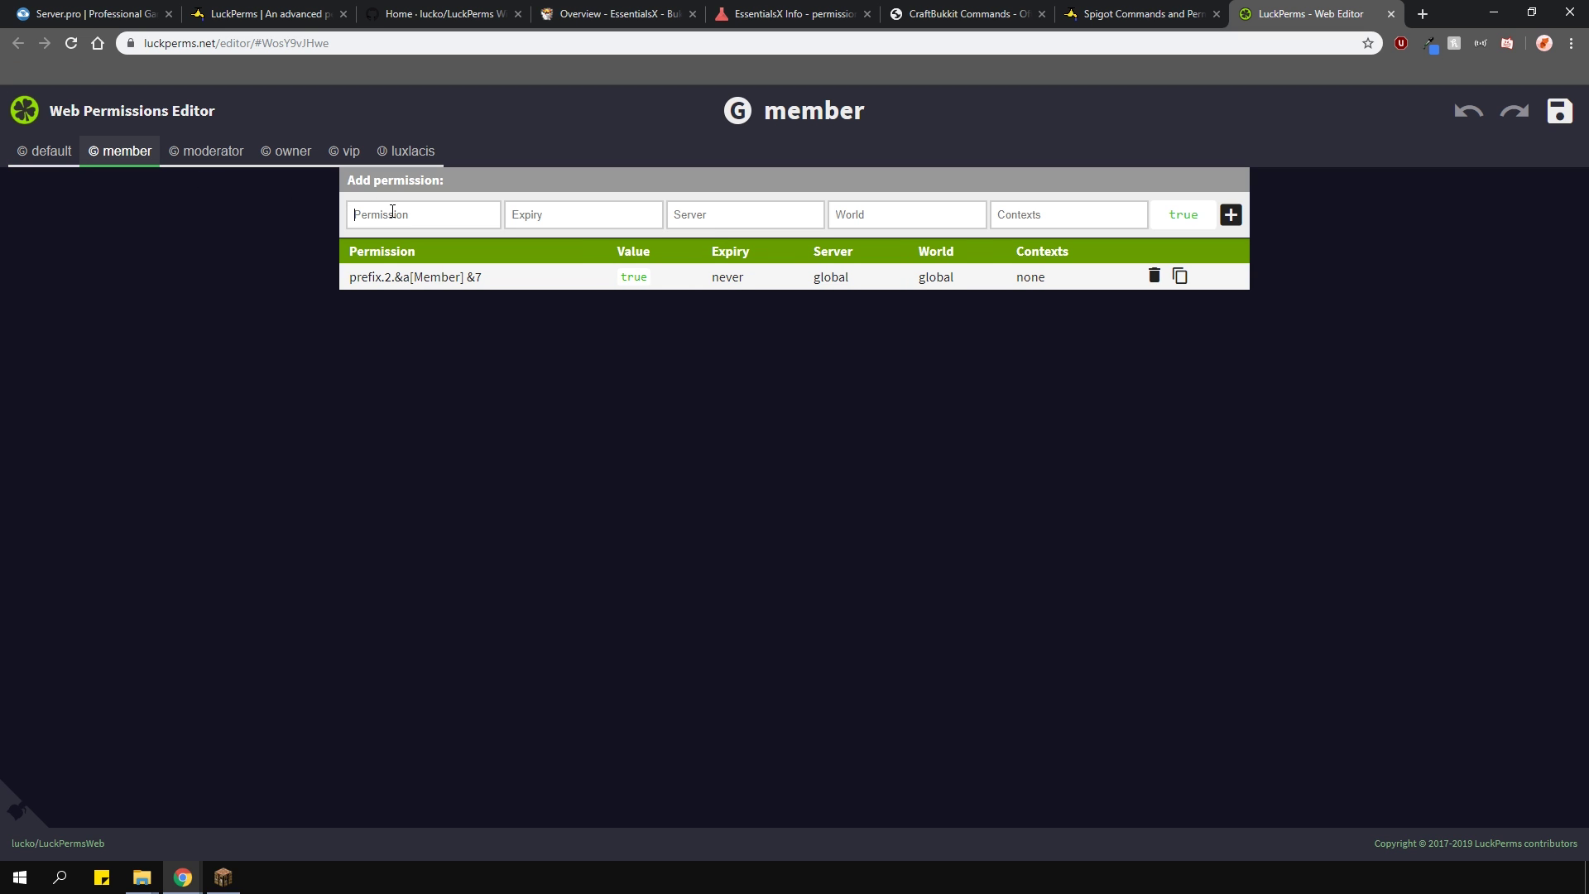
left_click(392, 211)
type("group.default")
key("Return")
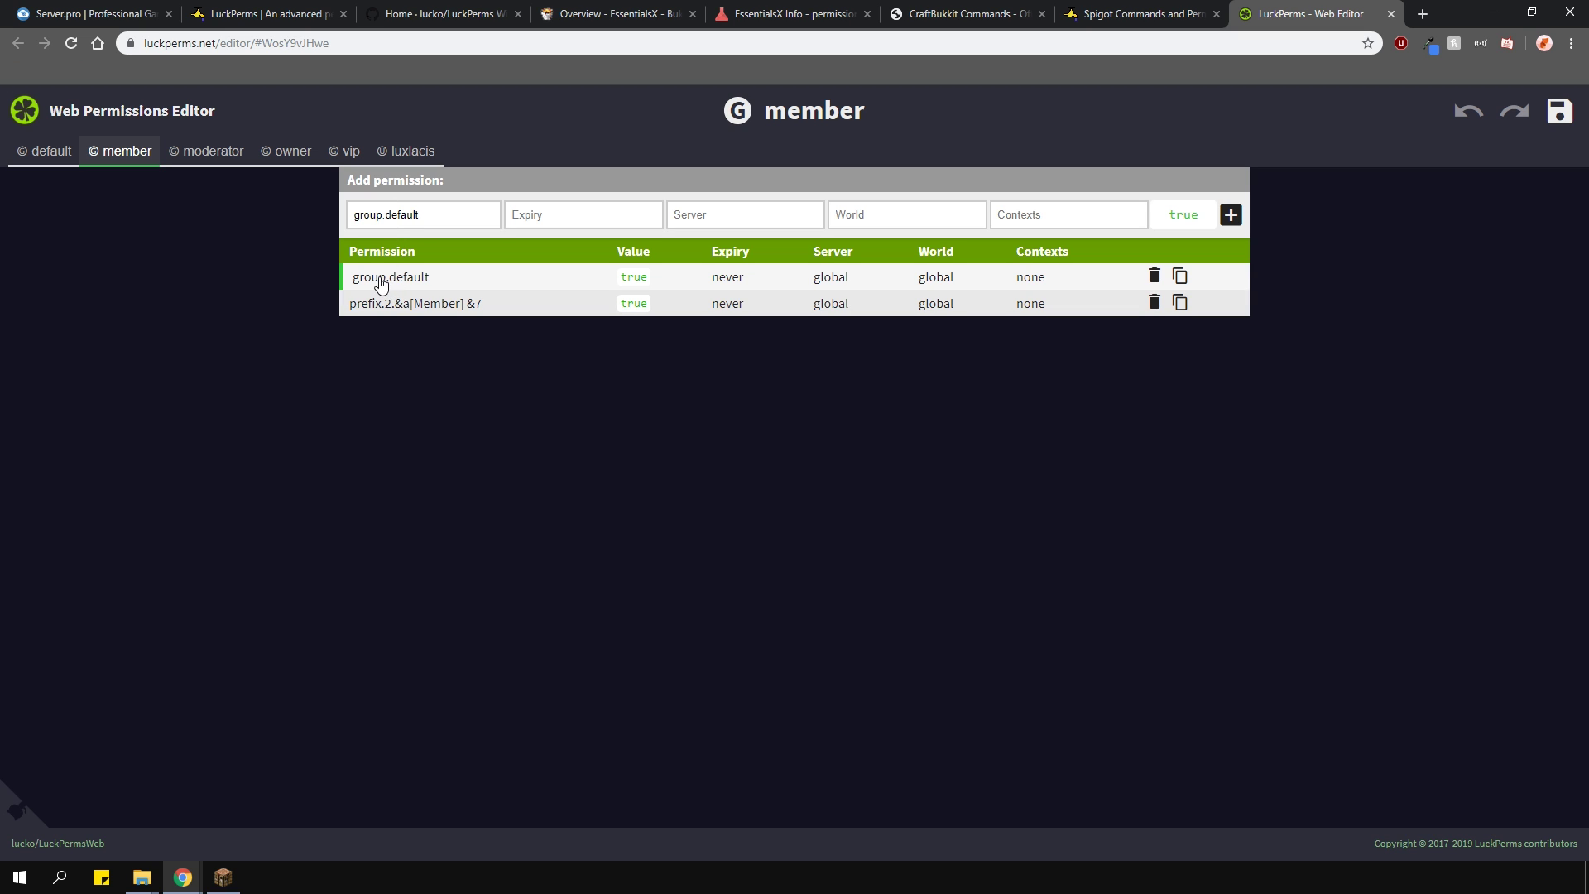
left_click(37, 151)
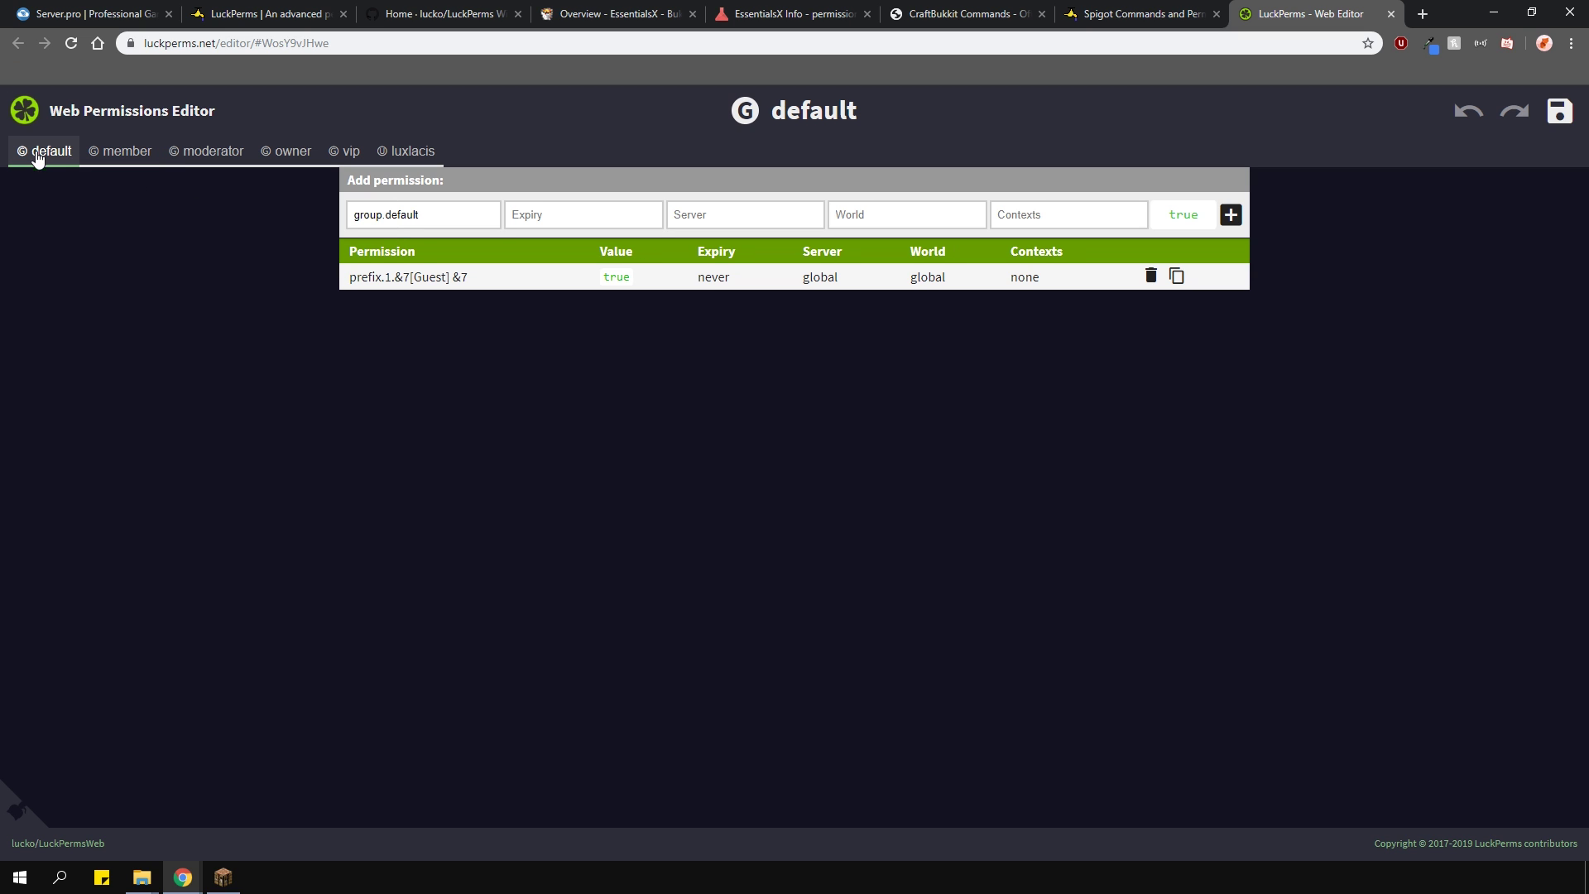
left_click(136, 155)
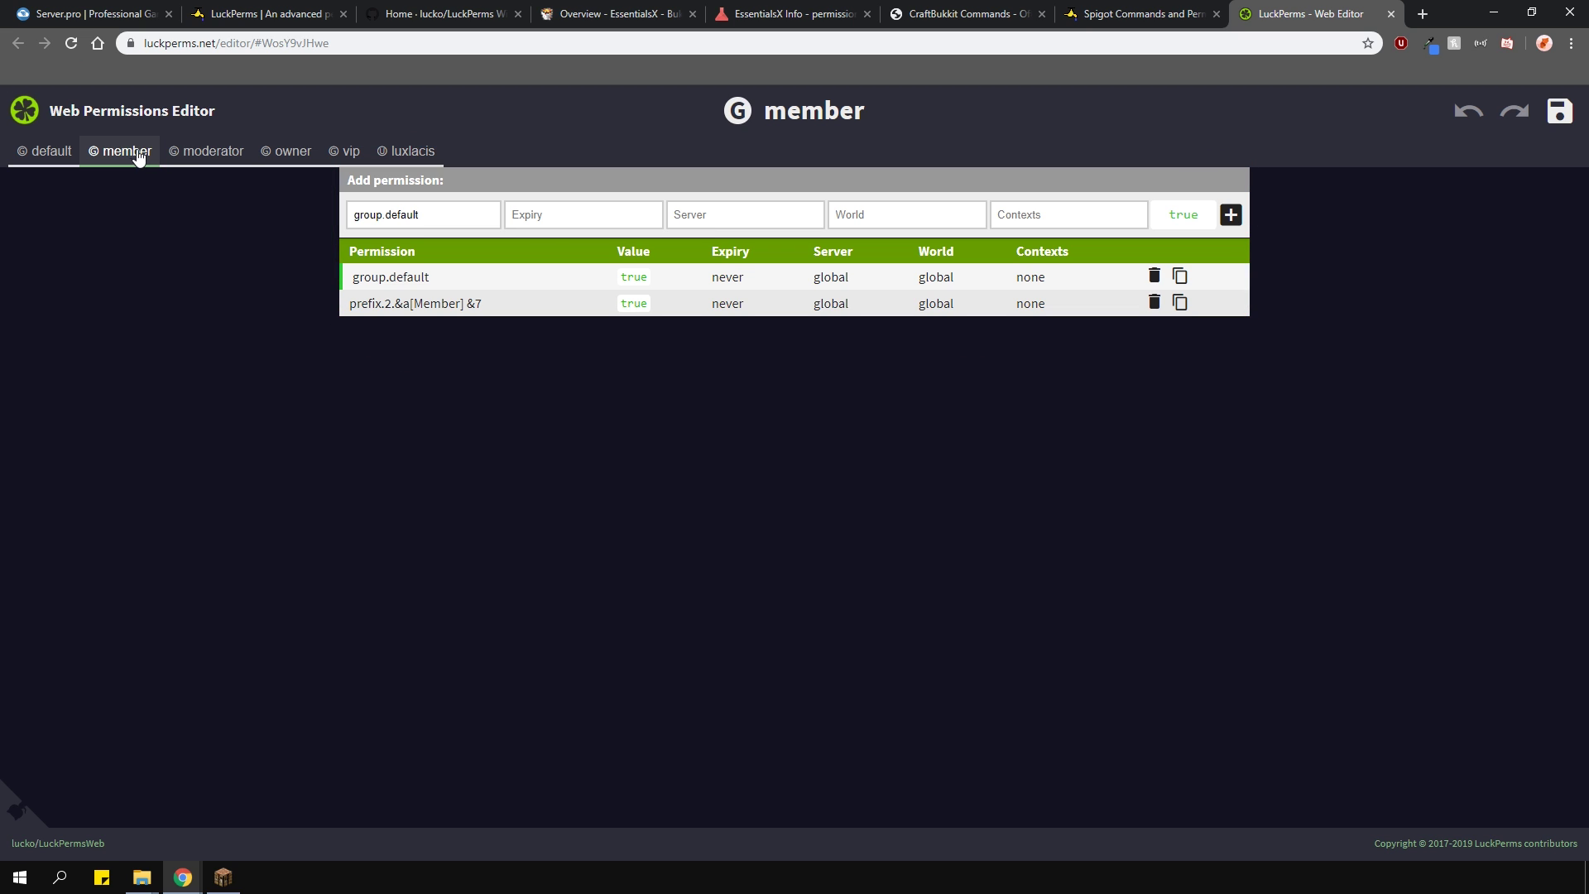
- Add the permission group.member to the vip group so it inherits from member
left_click(351, 153)
left_click(437, 217)
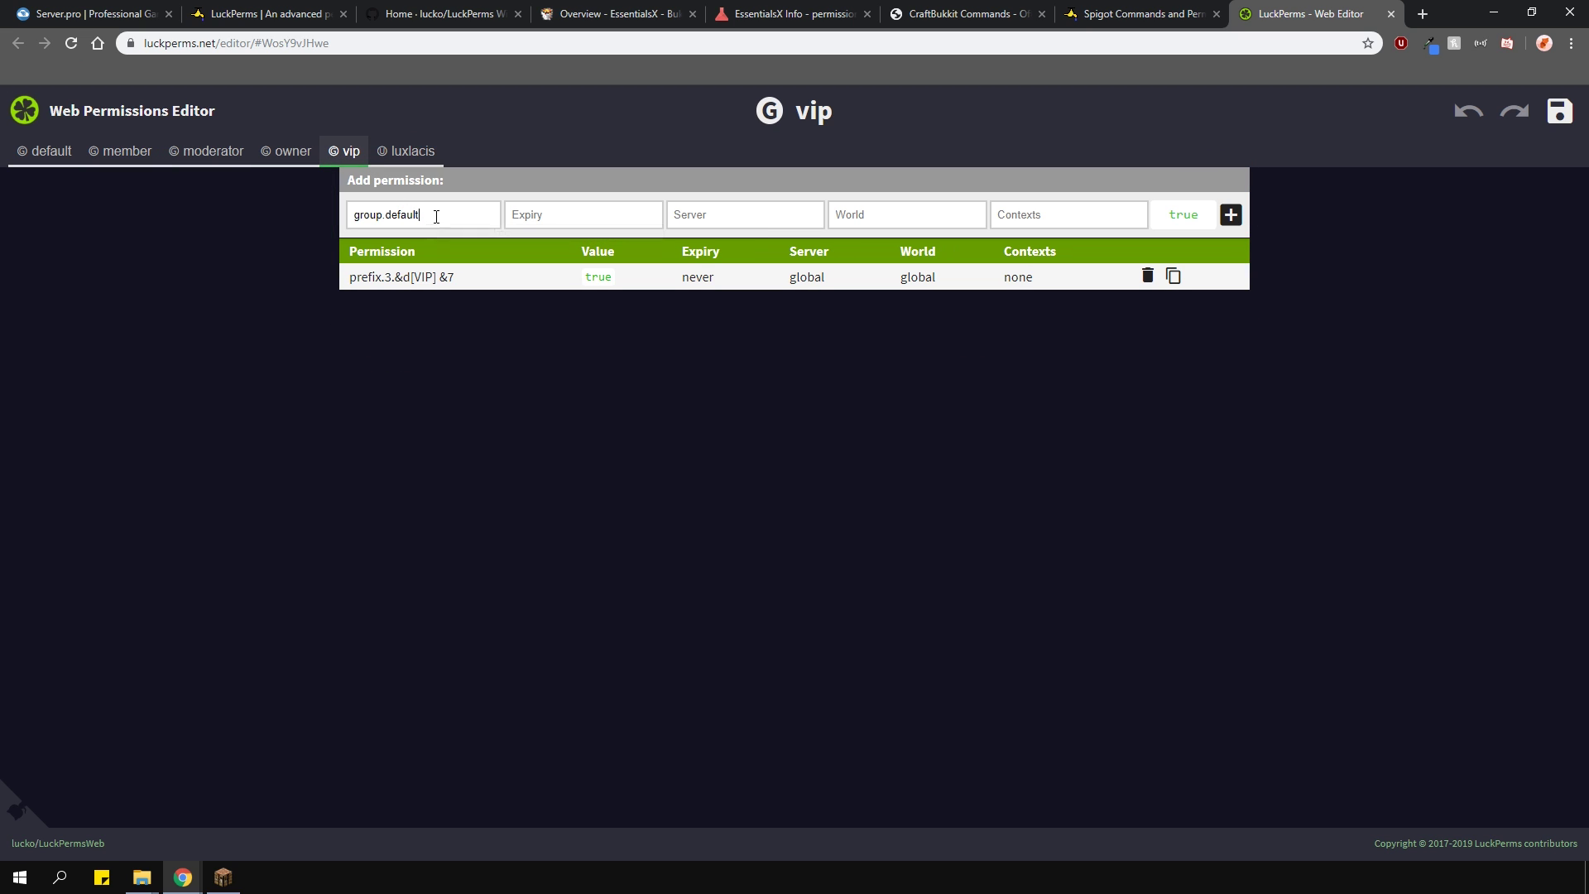
double_click(389, 214)
type("member")
key("Return")
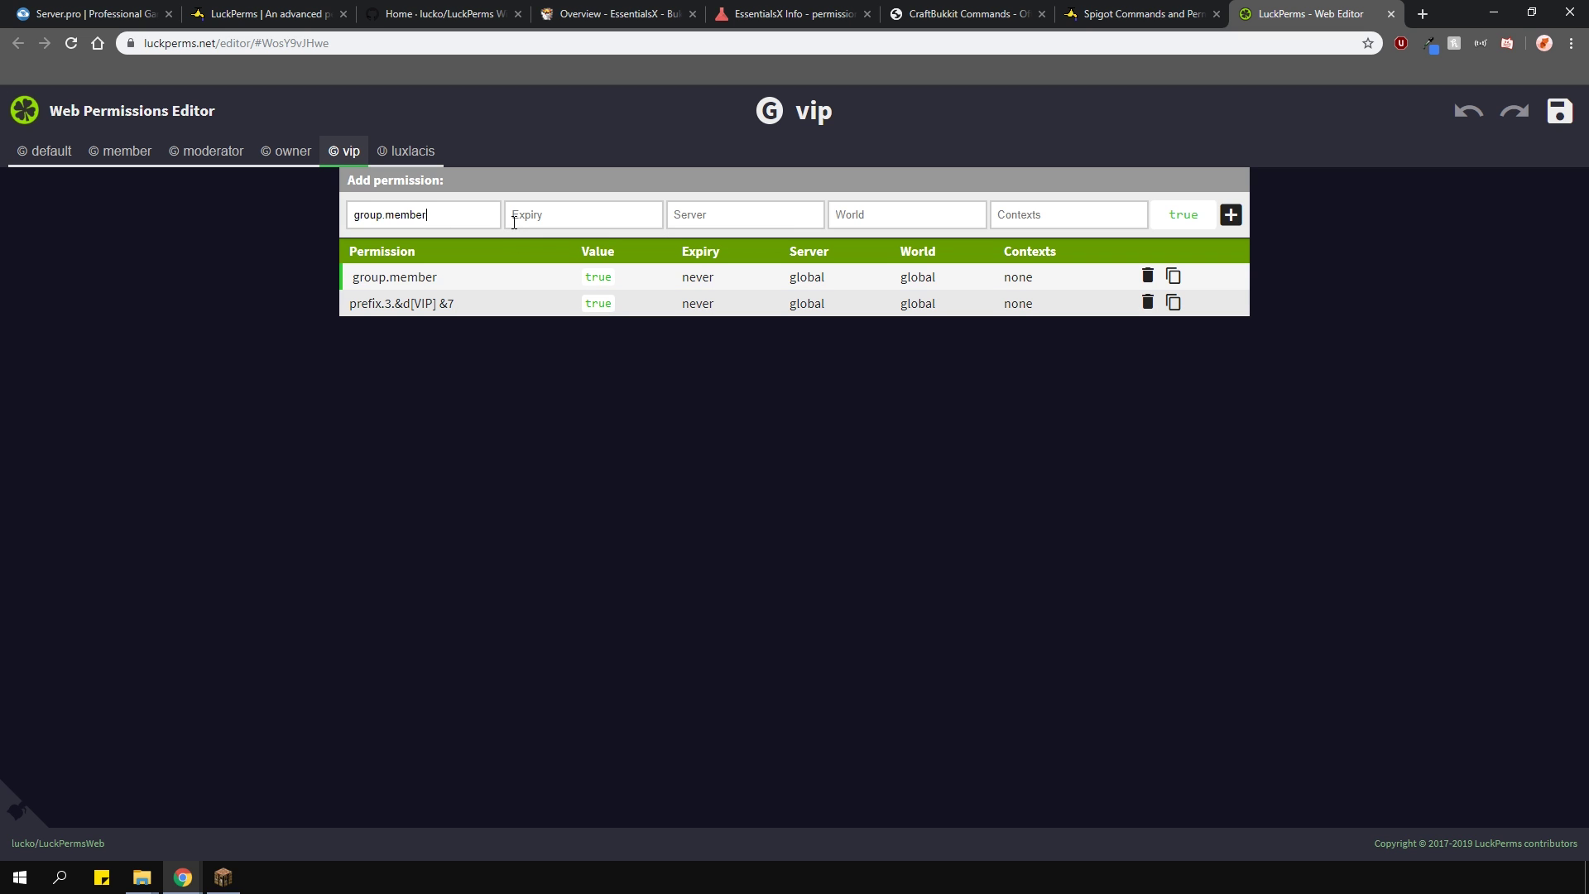
- Add the permission group.vip to the moderator group so it inherits from vip
left_click(235, 154)
left_click_drag(447, 216, 387, 214)
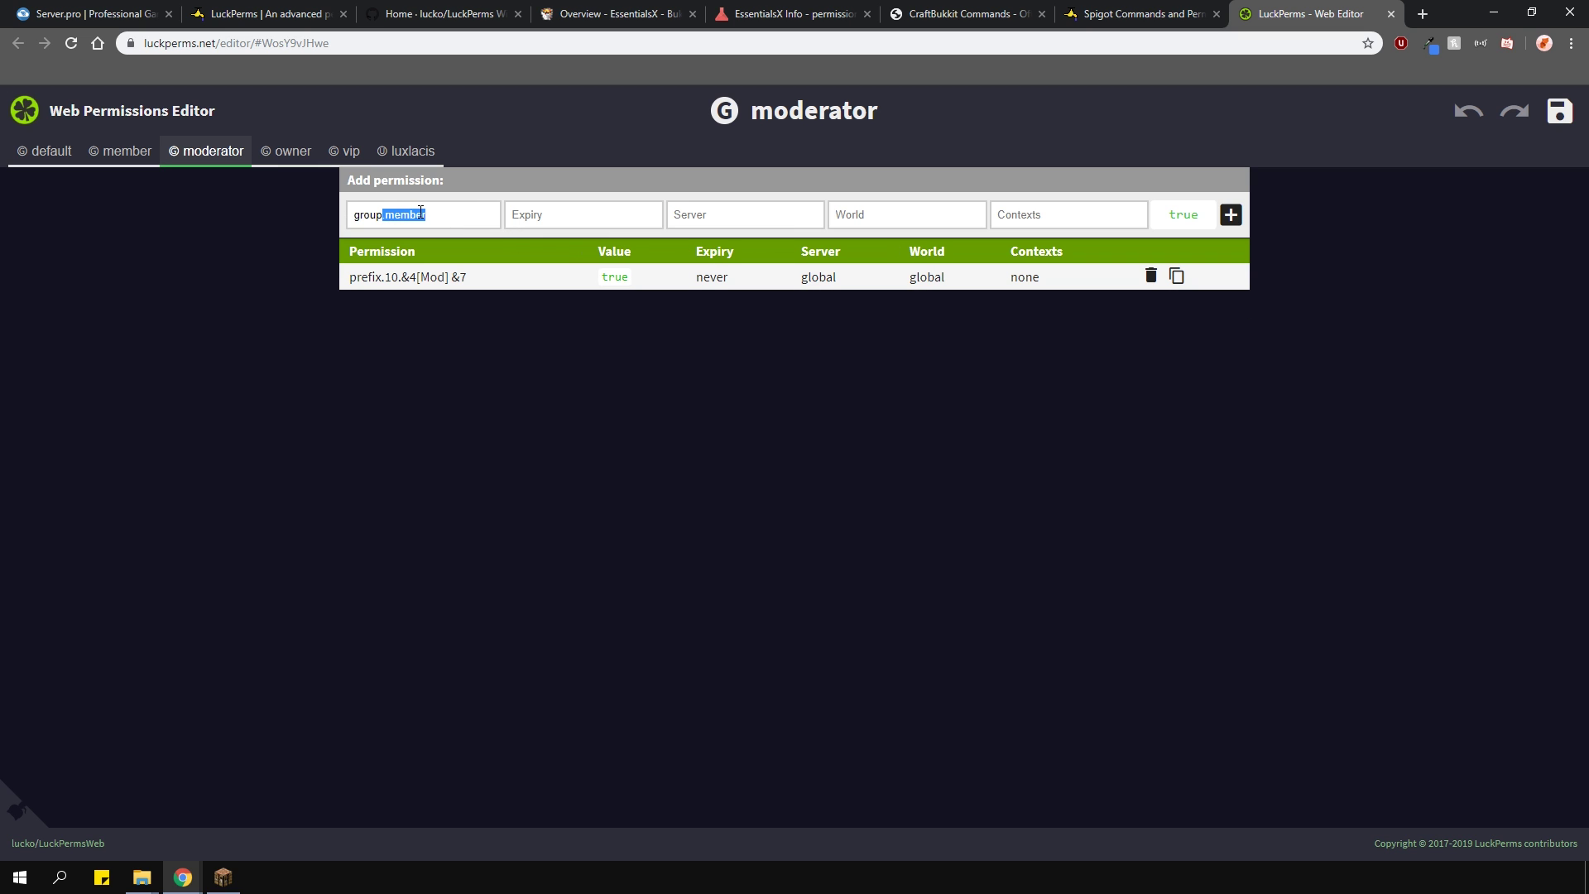
key("BackSpace")
type("vip")
key("Return")
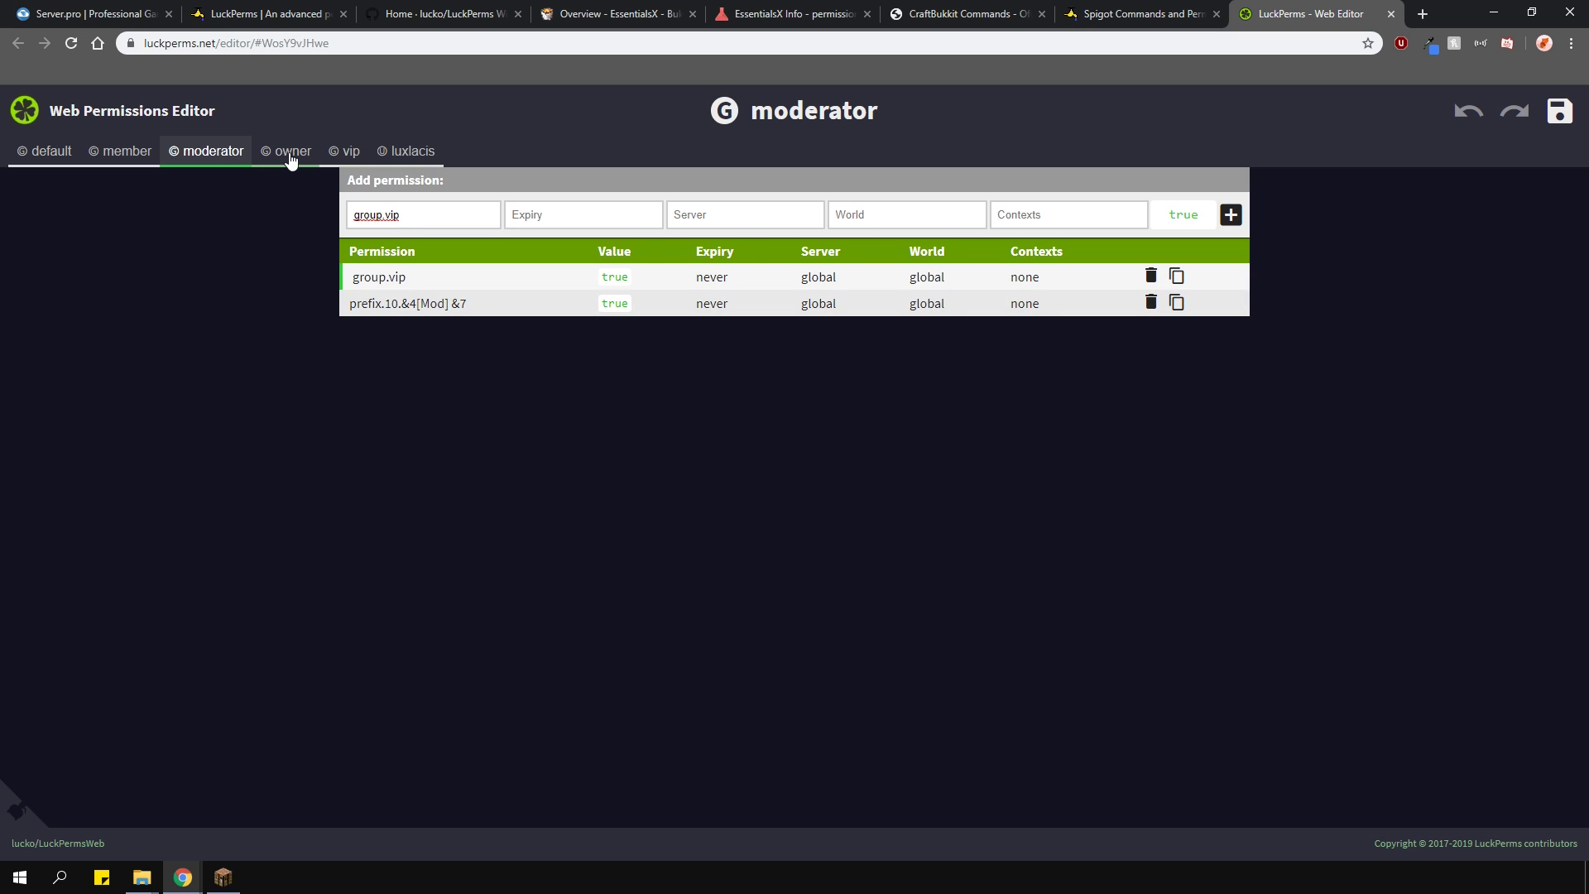
- Save the group inheritance changes in the web editor and apply them in Minecraft with the generated, copied command
left_click(290, 154)
left_click(120, 153)
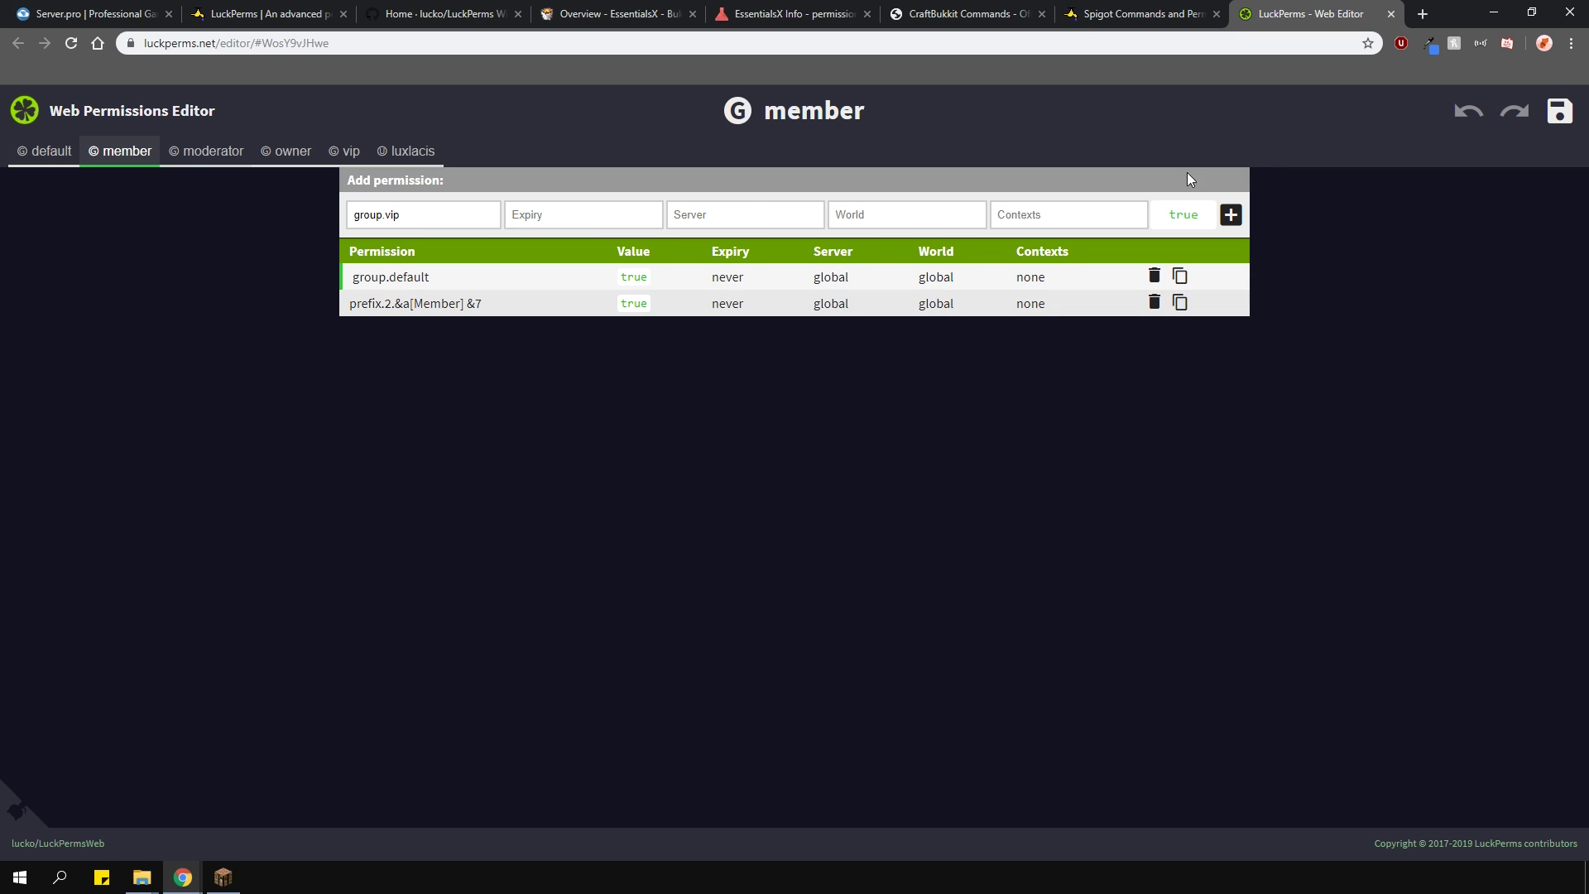
left_click(1560, 111)
left_click(815, 469)
left_click(224, 878)
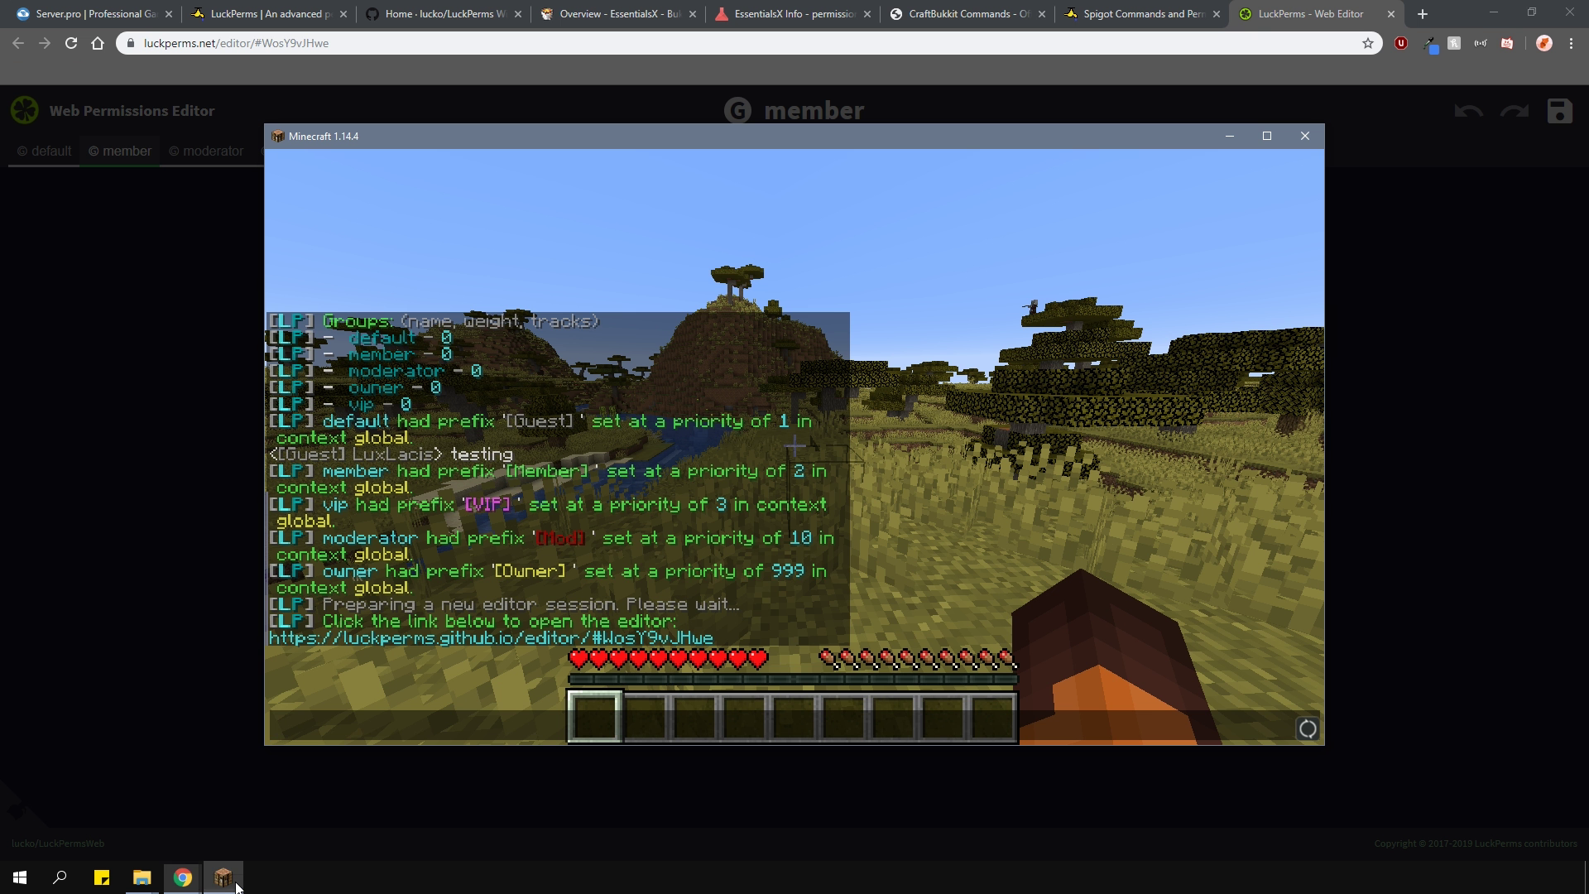
key("t")
key("ctrl+v")
key("Return")
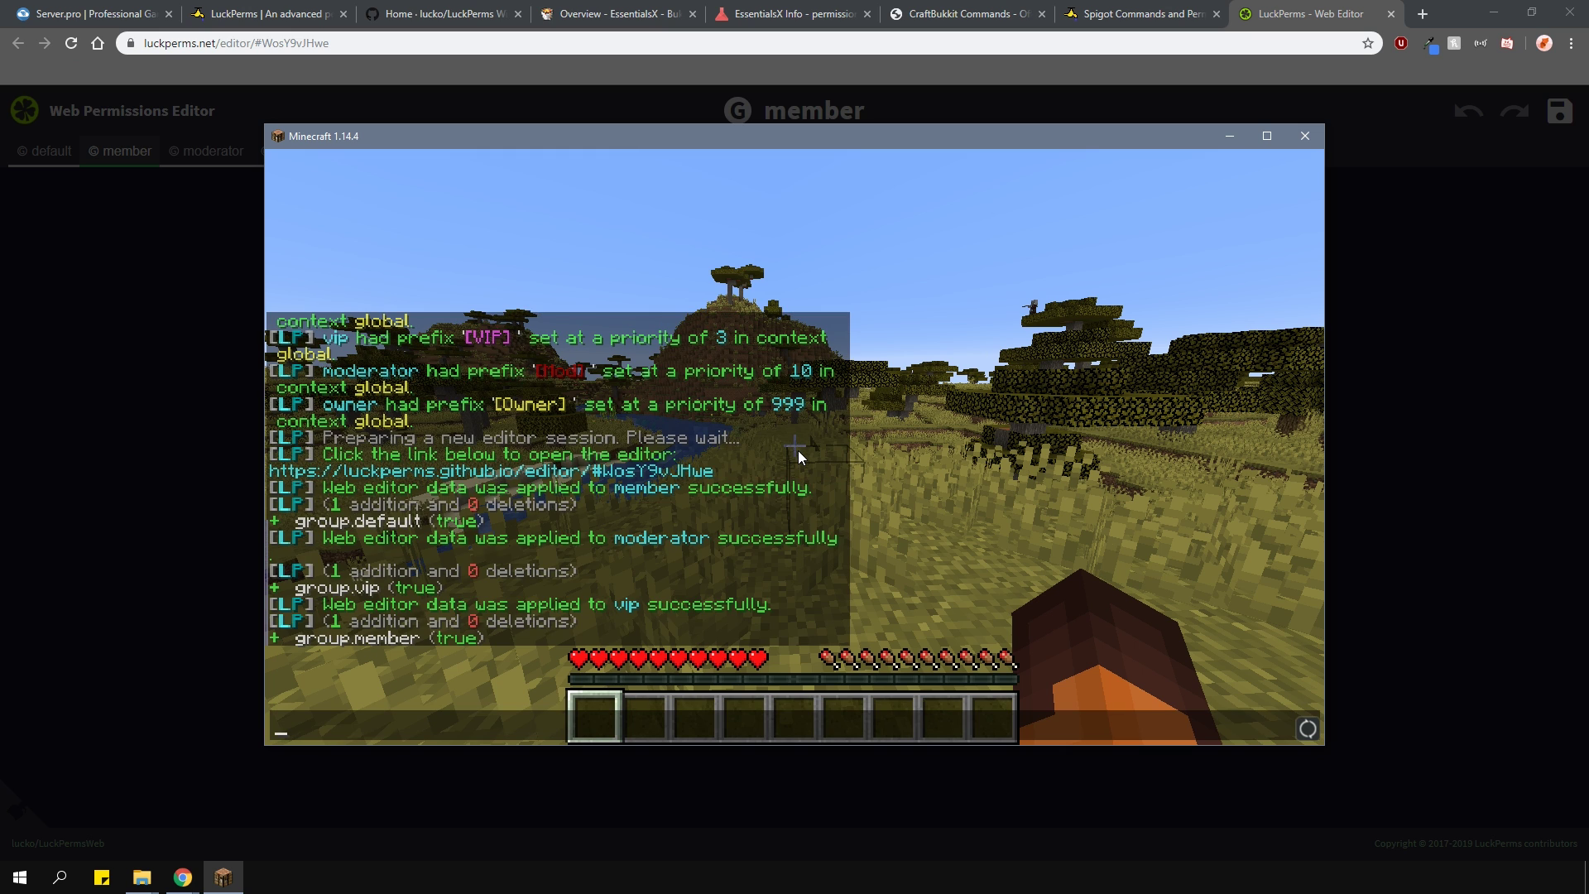
- Return to the web editor and change the player's group.default permission to group.member
key("alt+Tab")
left_click(916, 419)
left_click(406, 151)
left_click(517, 308)
double_click(516, 308)
type("member")
key("Return")
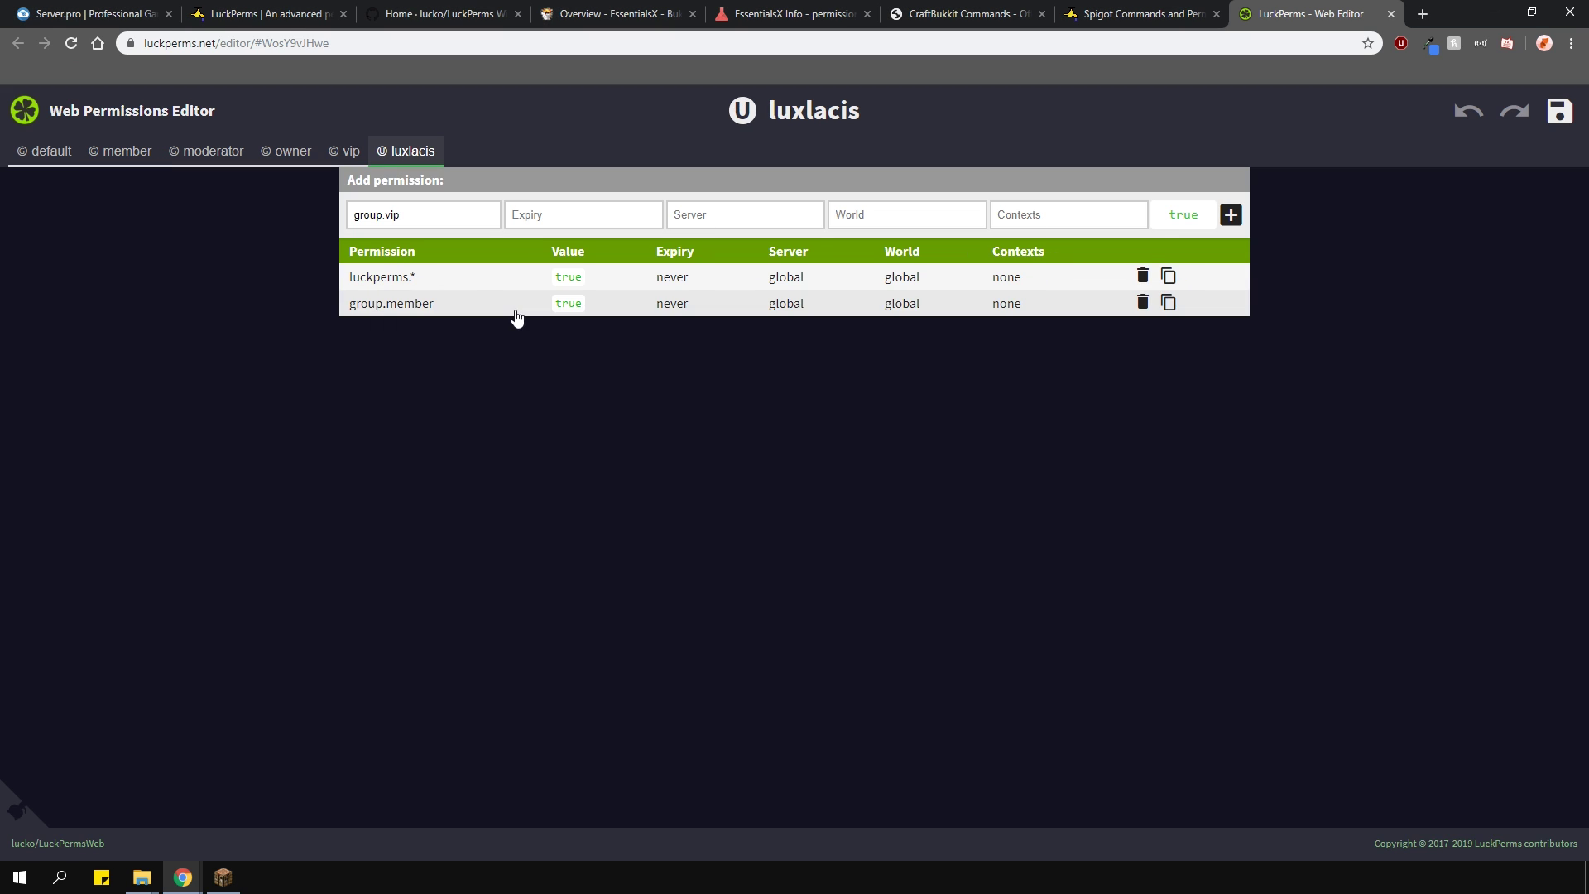
- Save the player's group change and apply it in Minecraft with the newly generated command
left_click(1559, 111)
left_click(816, 469)
left_click(223, 878)
key("t")
key("ctrl+v")
key("Return")
- Send the chat message "testing" in the game to check the player's prefix, then return to the browser
type("testing")
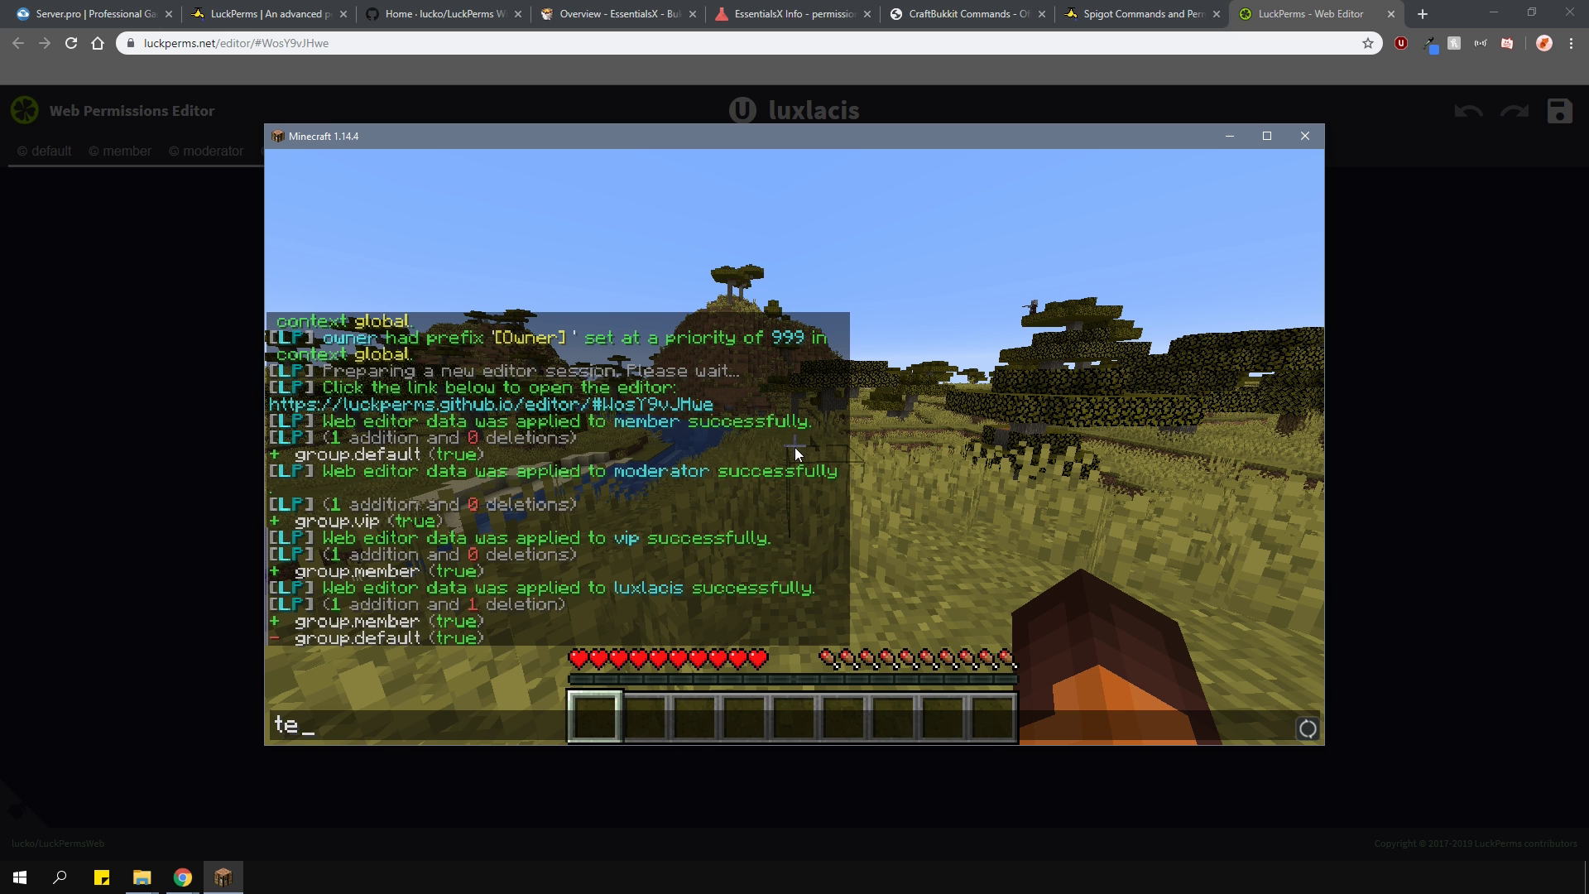
key("Return")
key("alt+Tab")
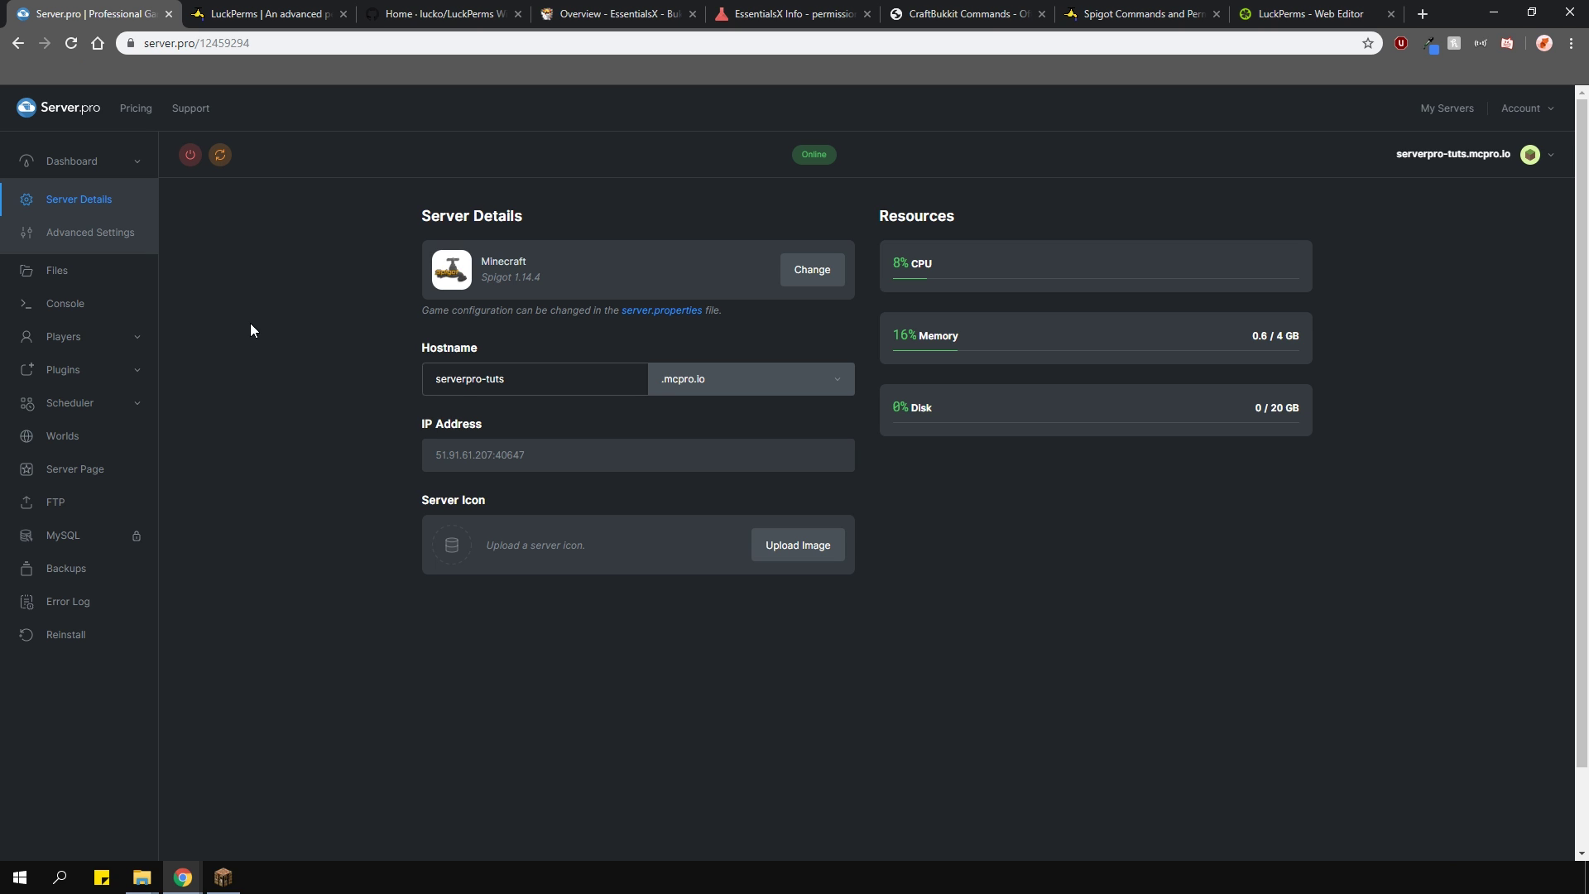
- Look through the CraftBukkit Commands page and the Spigot Commands and Permissions page for available permission nodes
left_click(943, 14)
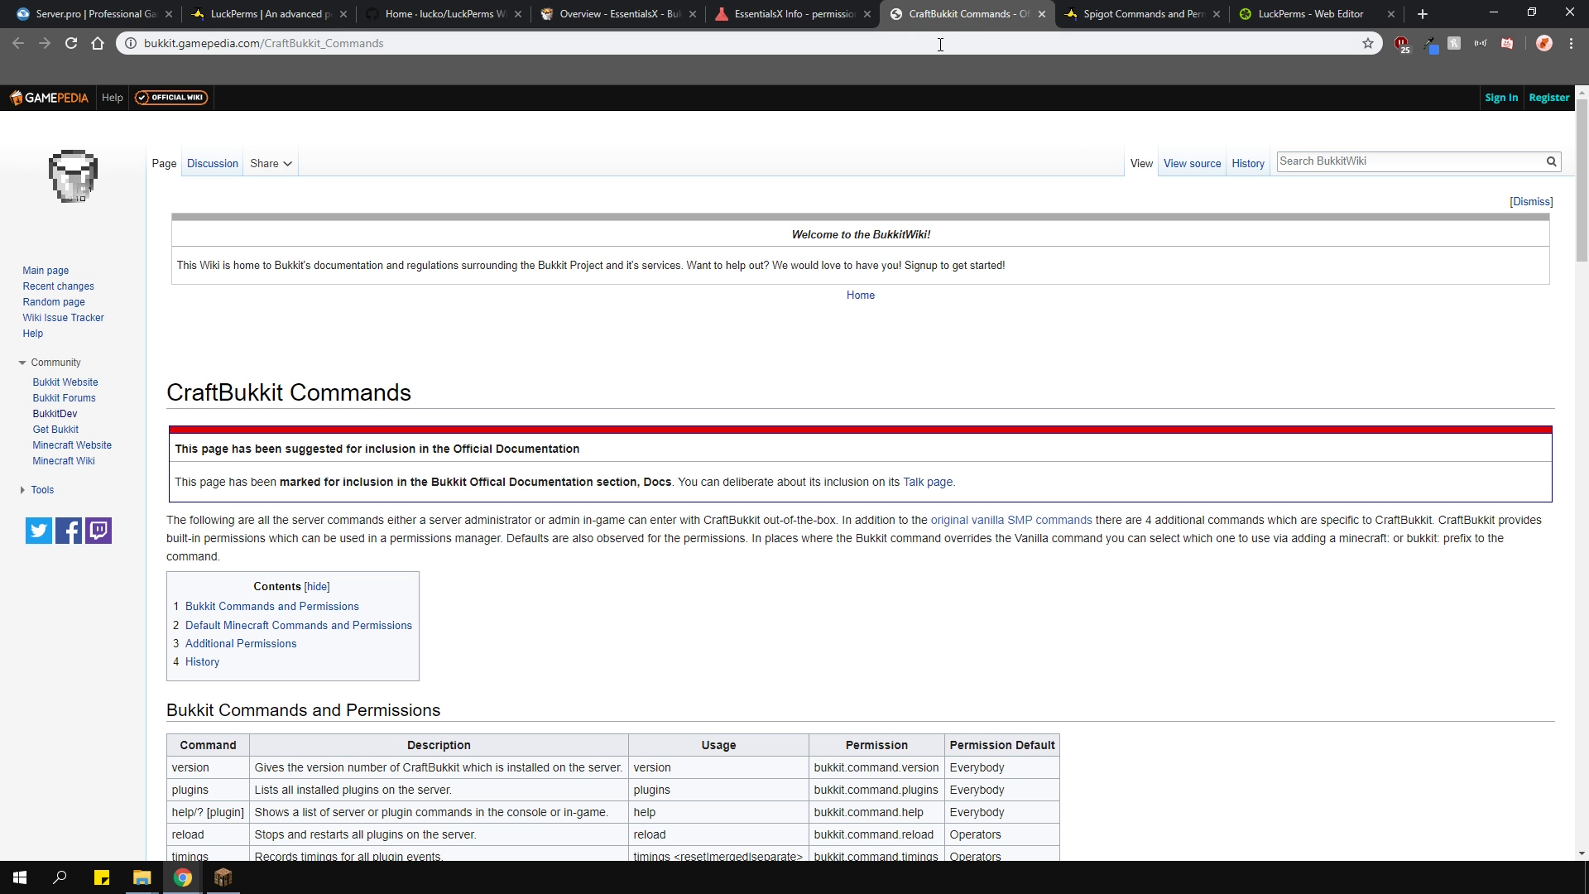
left_click_drag(1585, 148, 1587, 314)
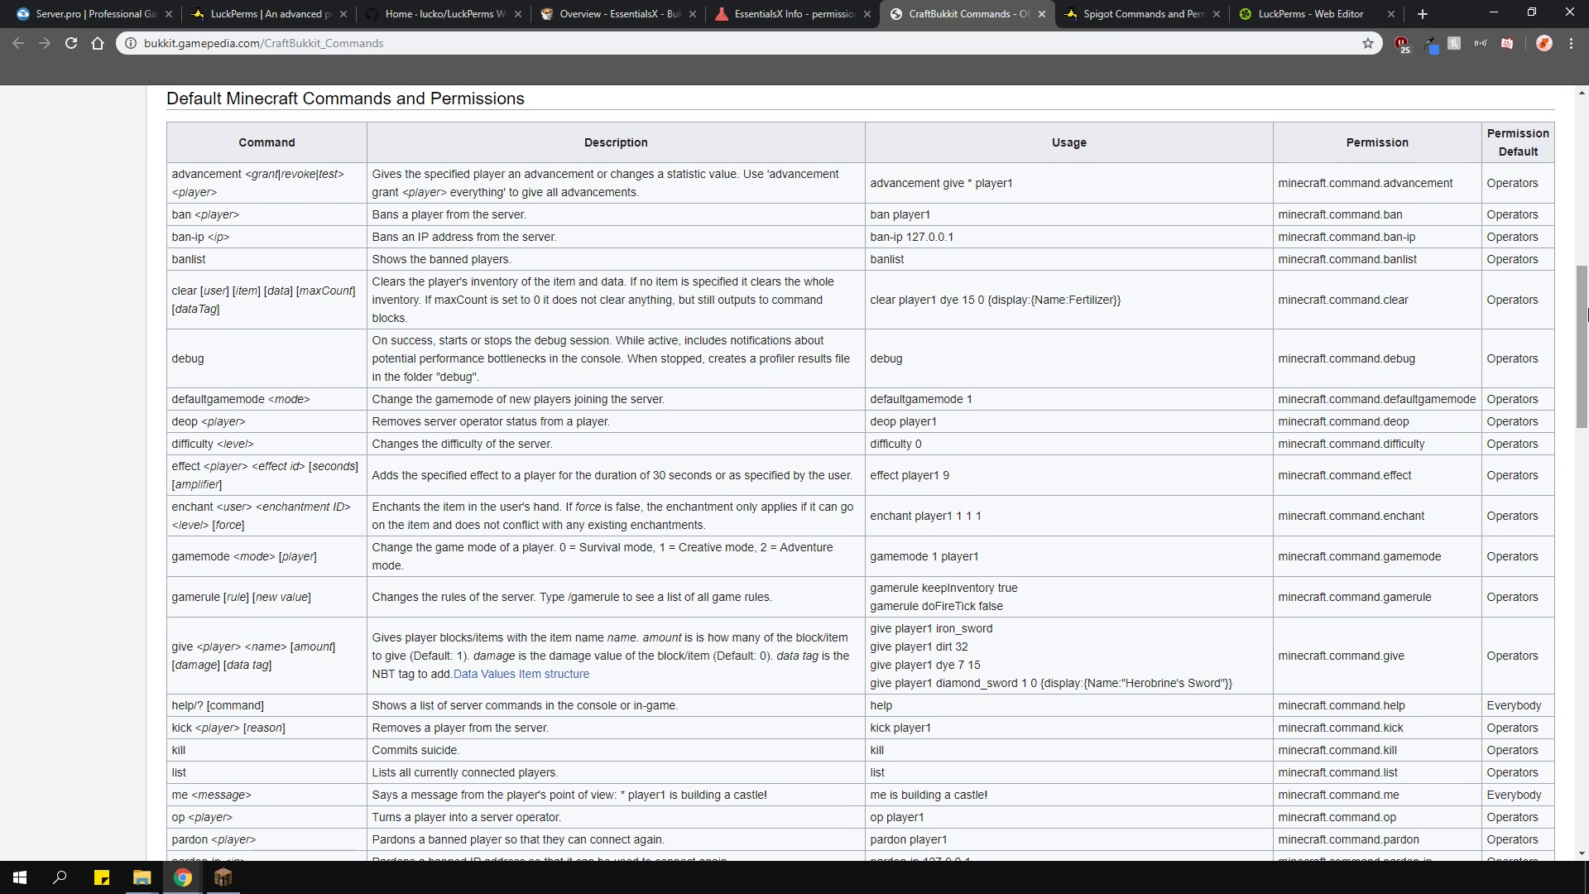
left_click(1163, 20)
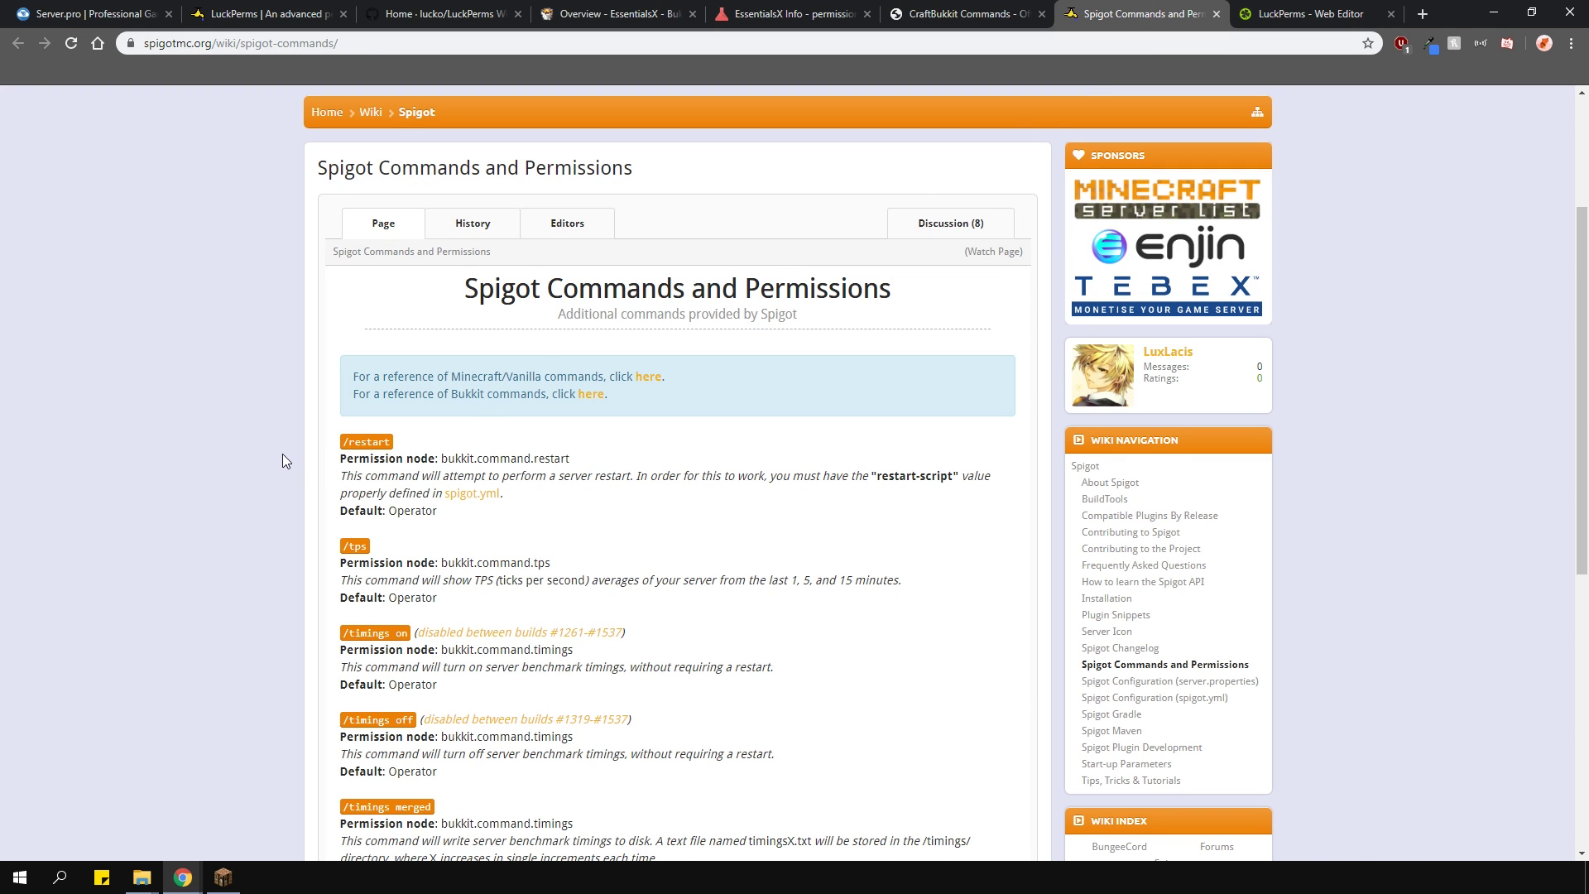
scroll(285, 454, "down", 6)
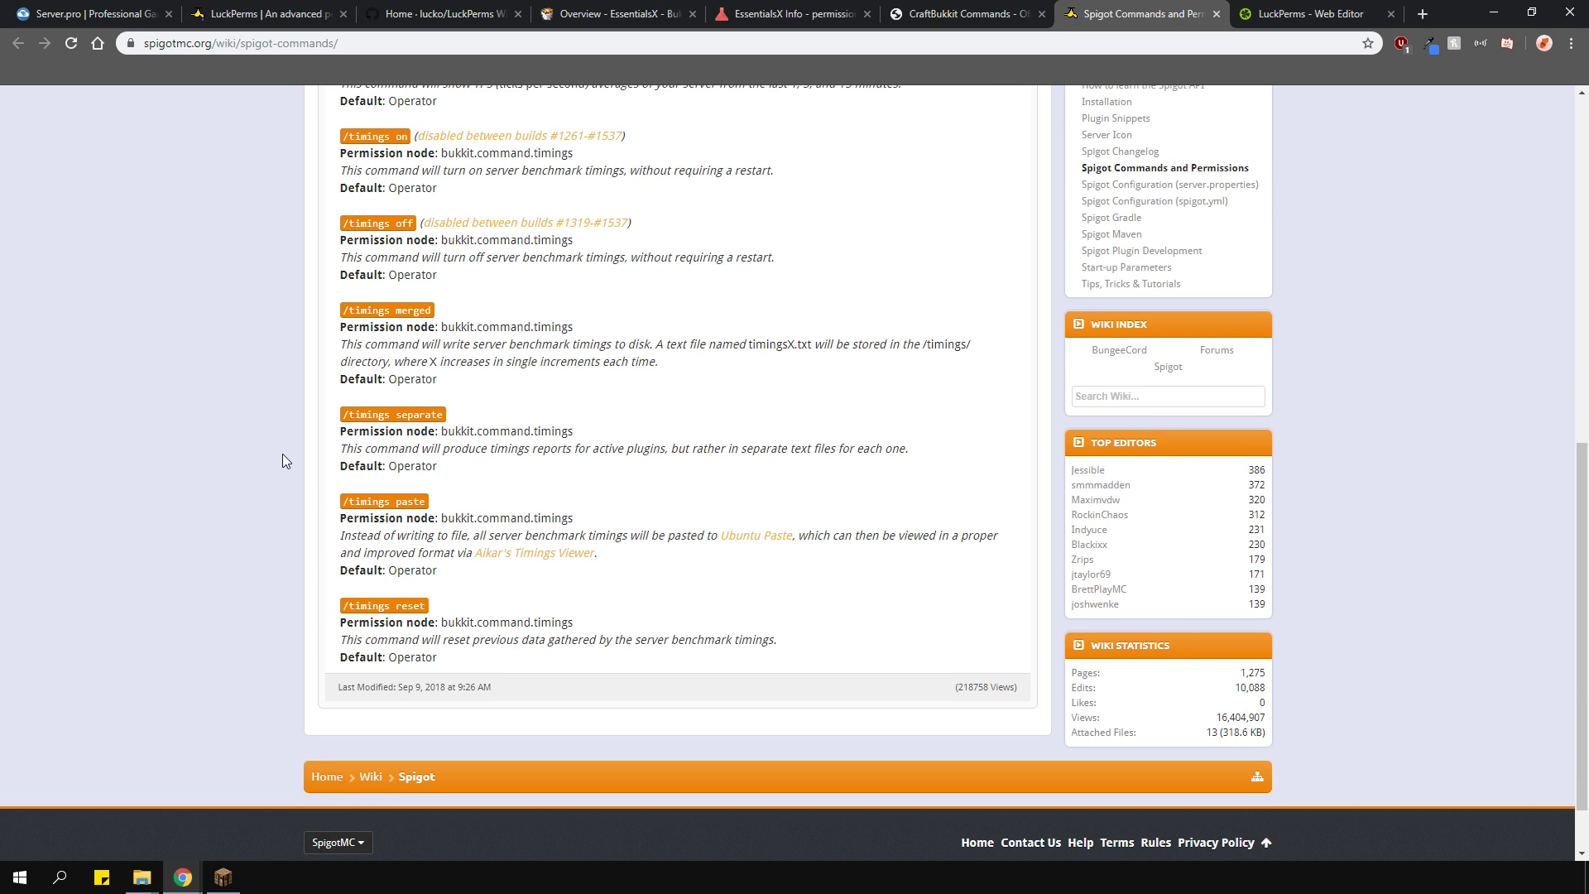
scroll(282, 454, "up", 6)
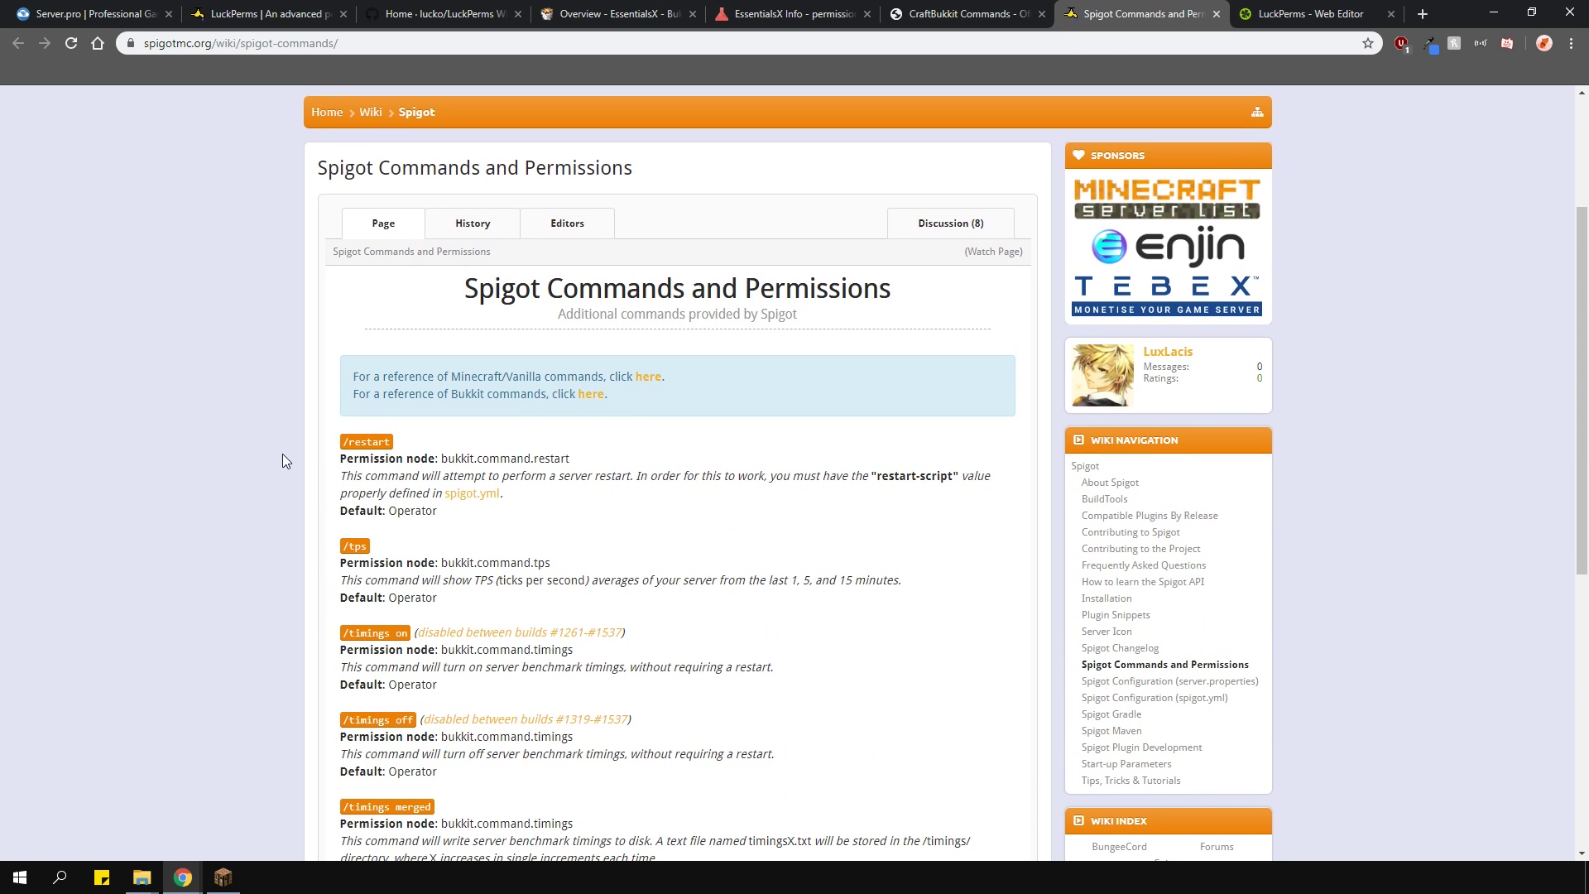
- Look through the EssentialsX overview and its GitHub wiki for the plugin's permission list
left_click(596, 20)
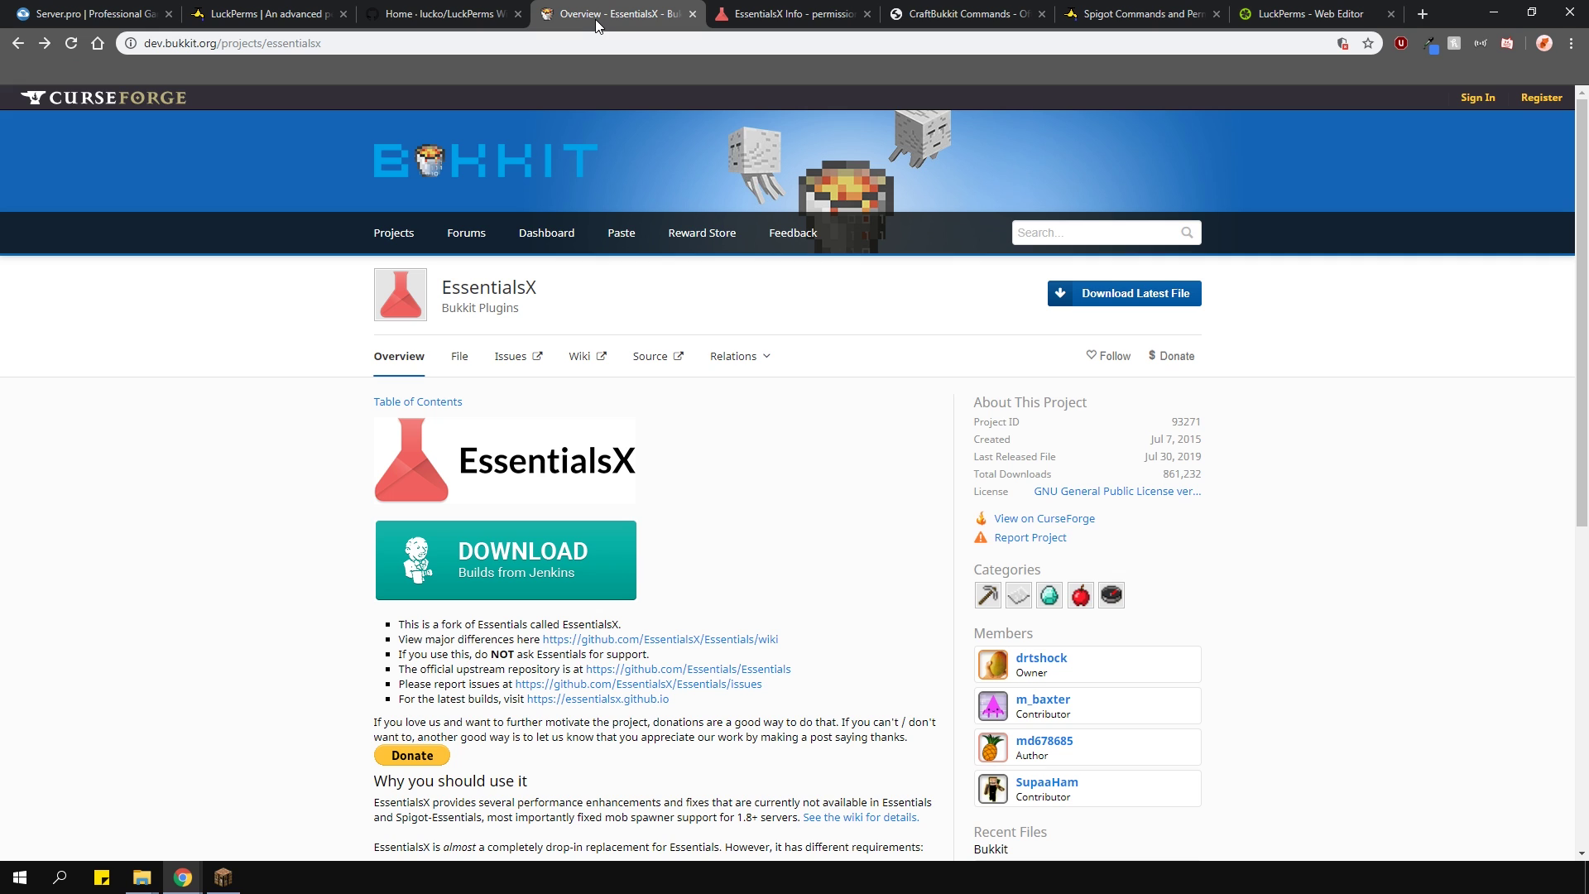
scroll(723, 450, "down", 4)
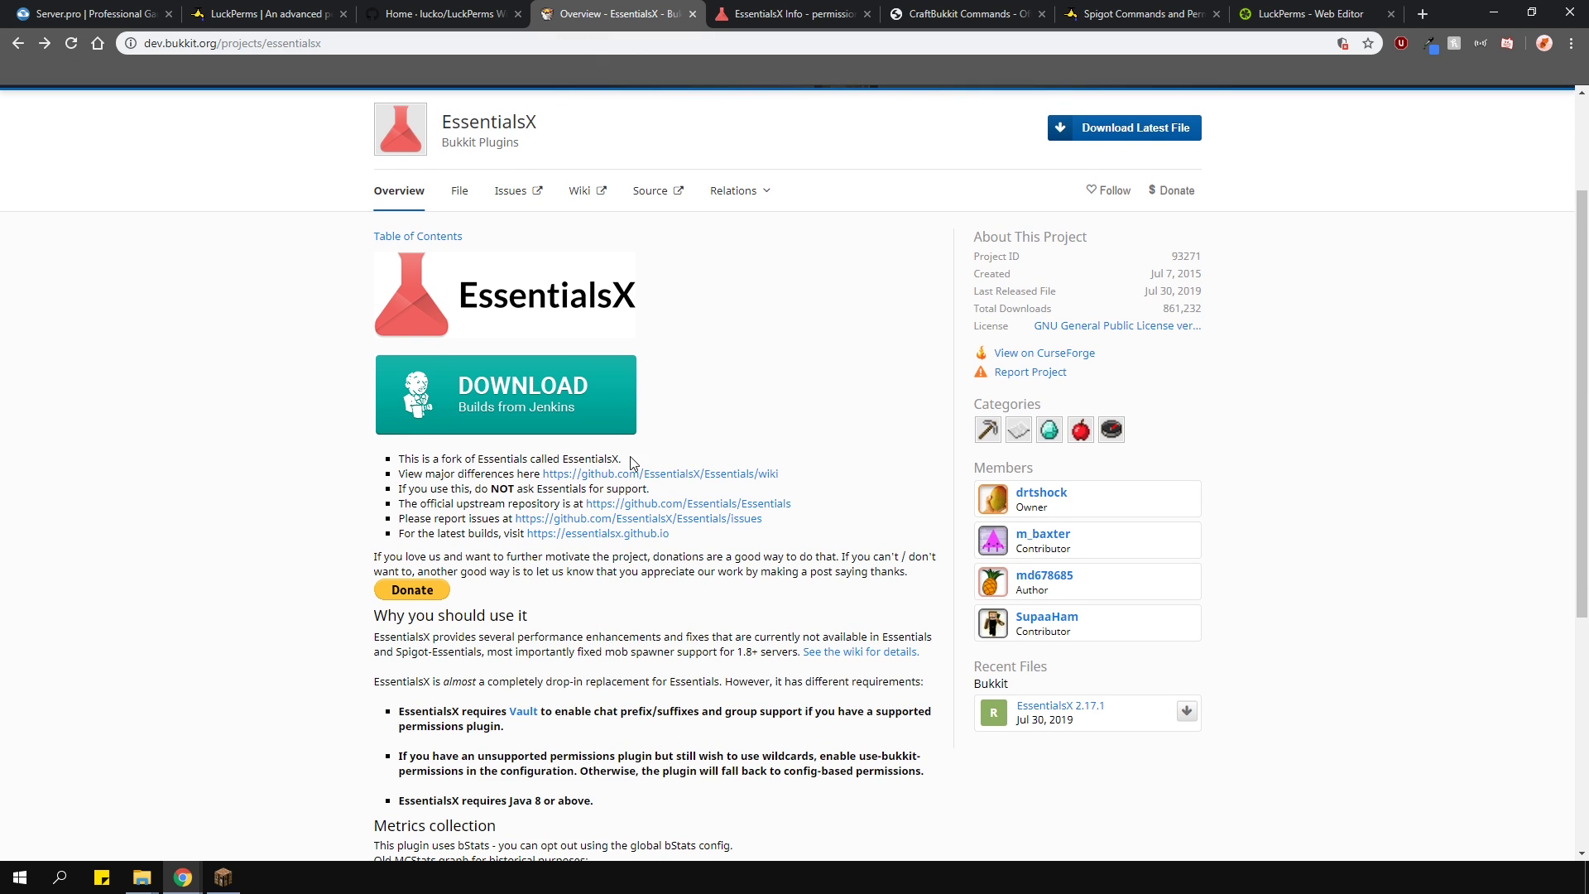
scroll(481, 491, "down", 3)
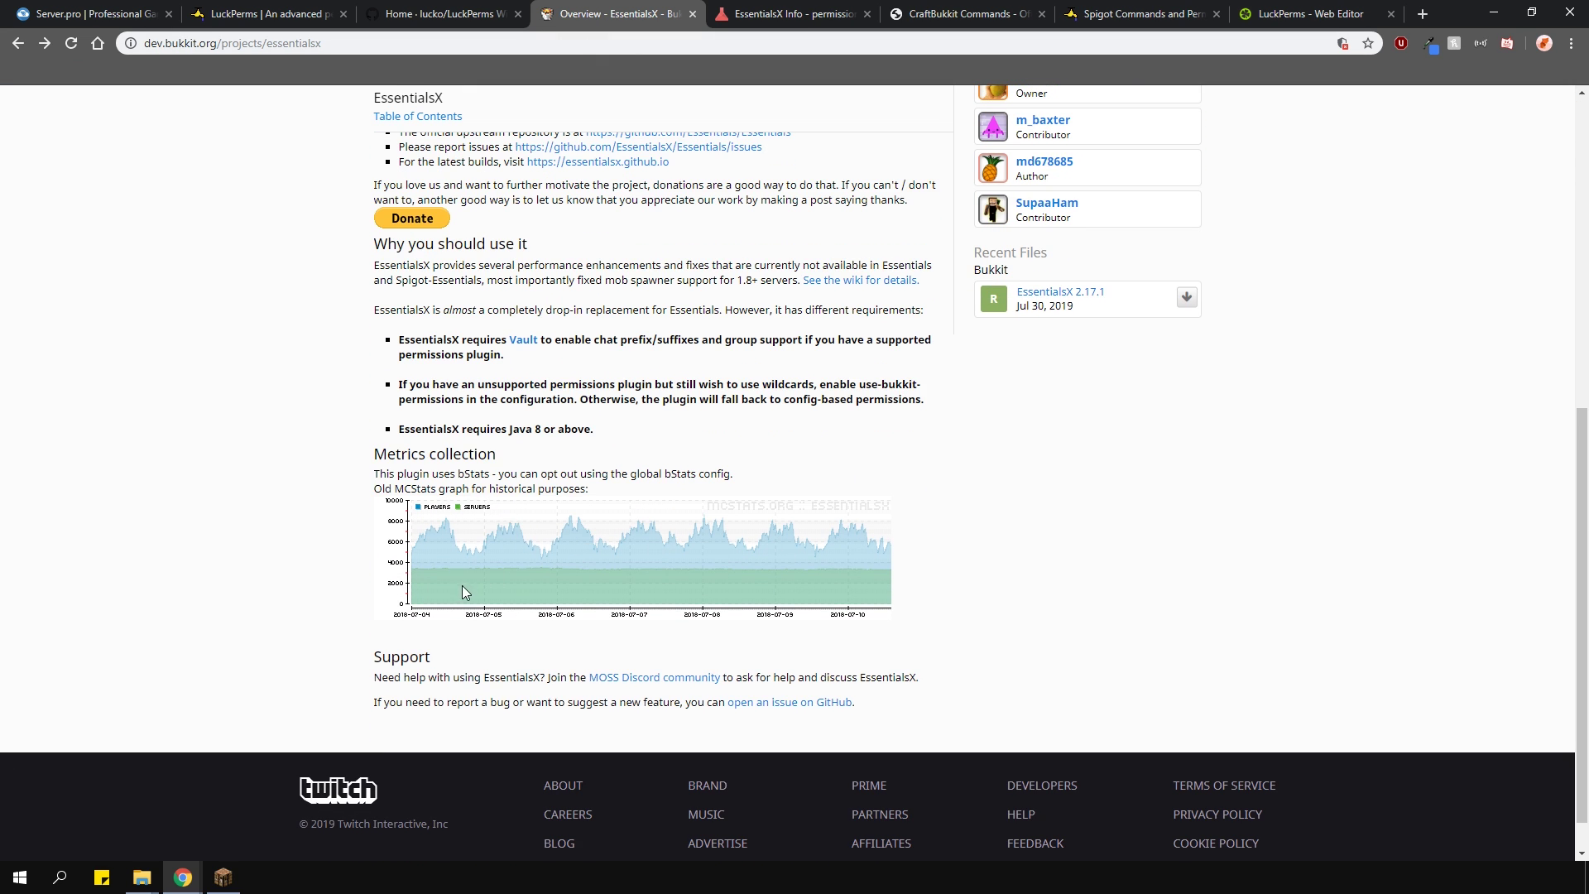
scroll(500, 361, "up", 3)
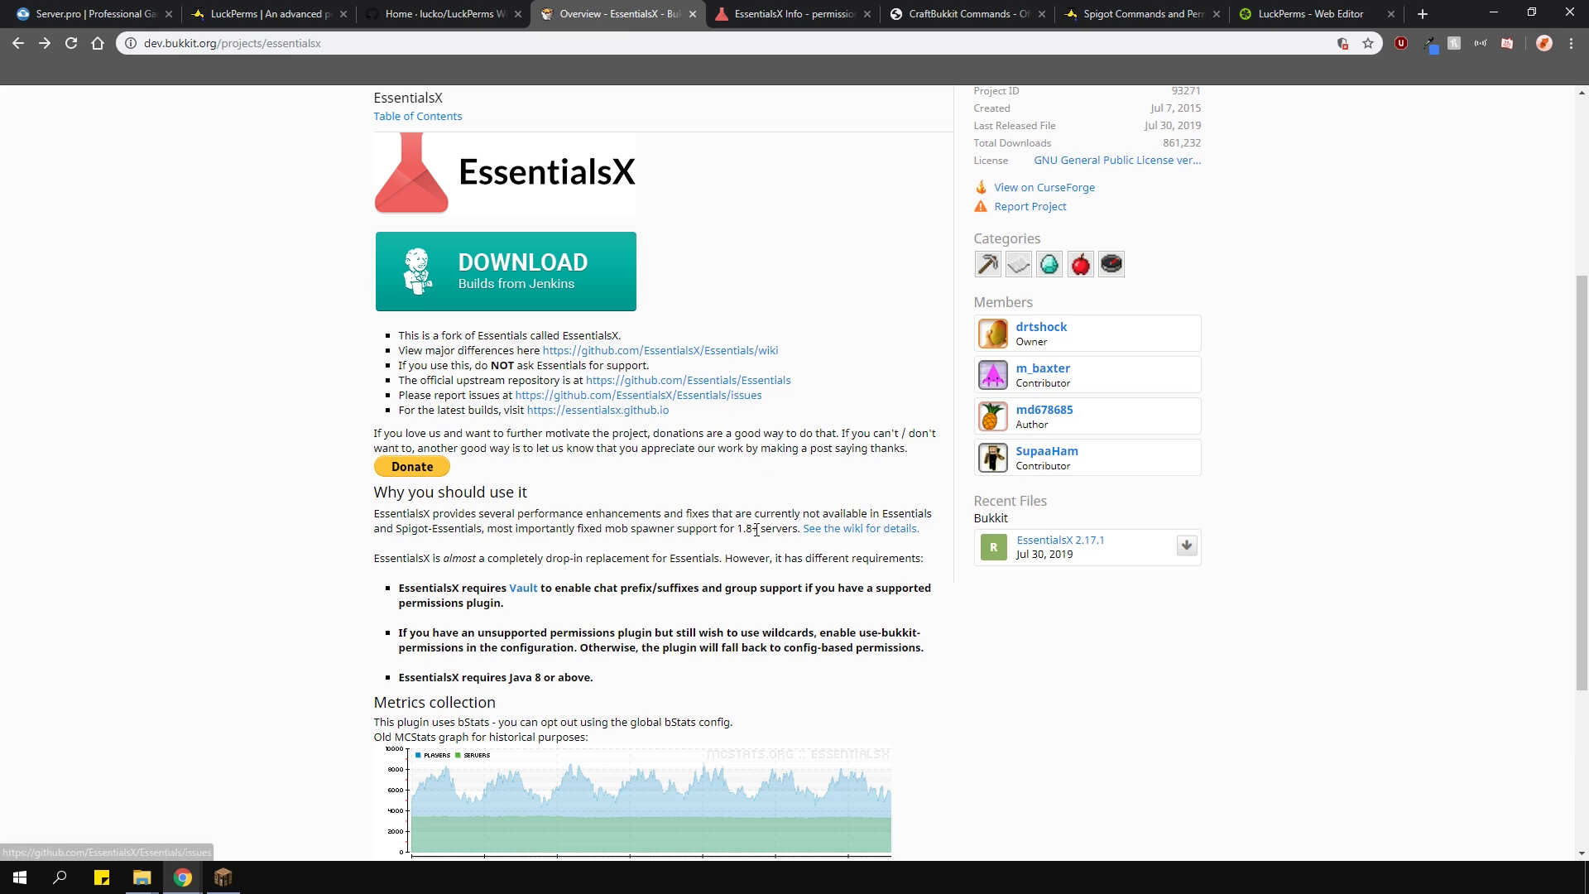
left_click(857, 530)
scroll(799, 531, "down", 1)
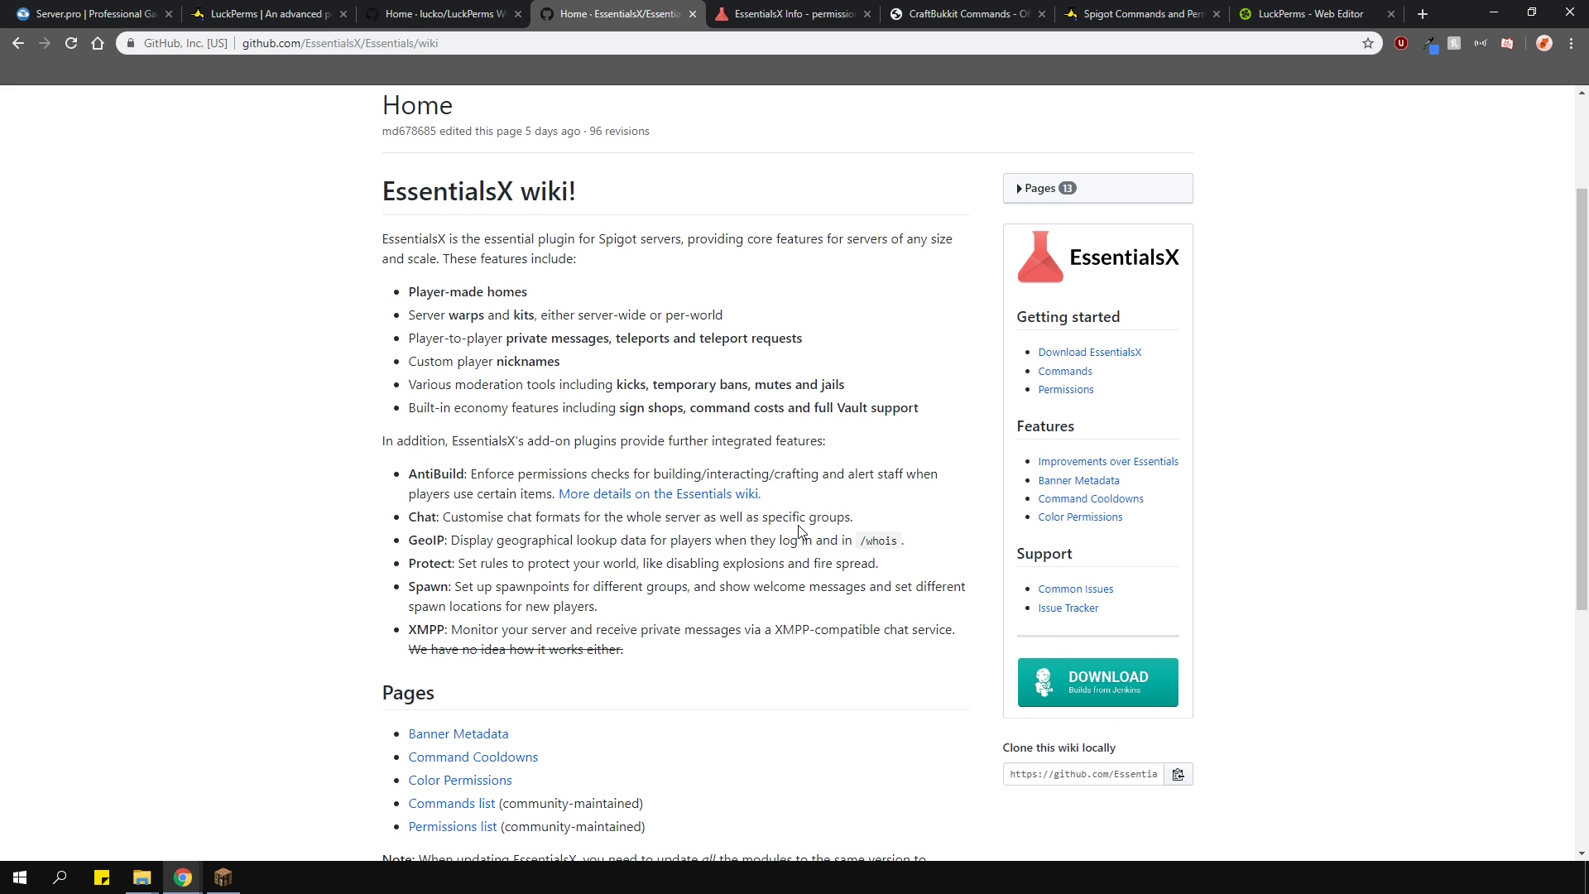
scroll(800, 531, "down", 3)
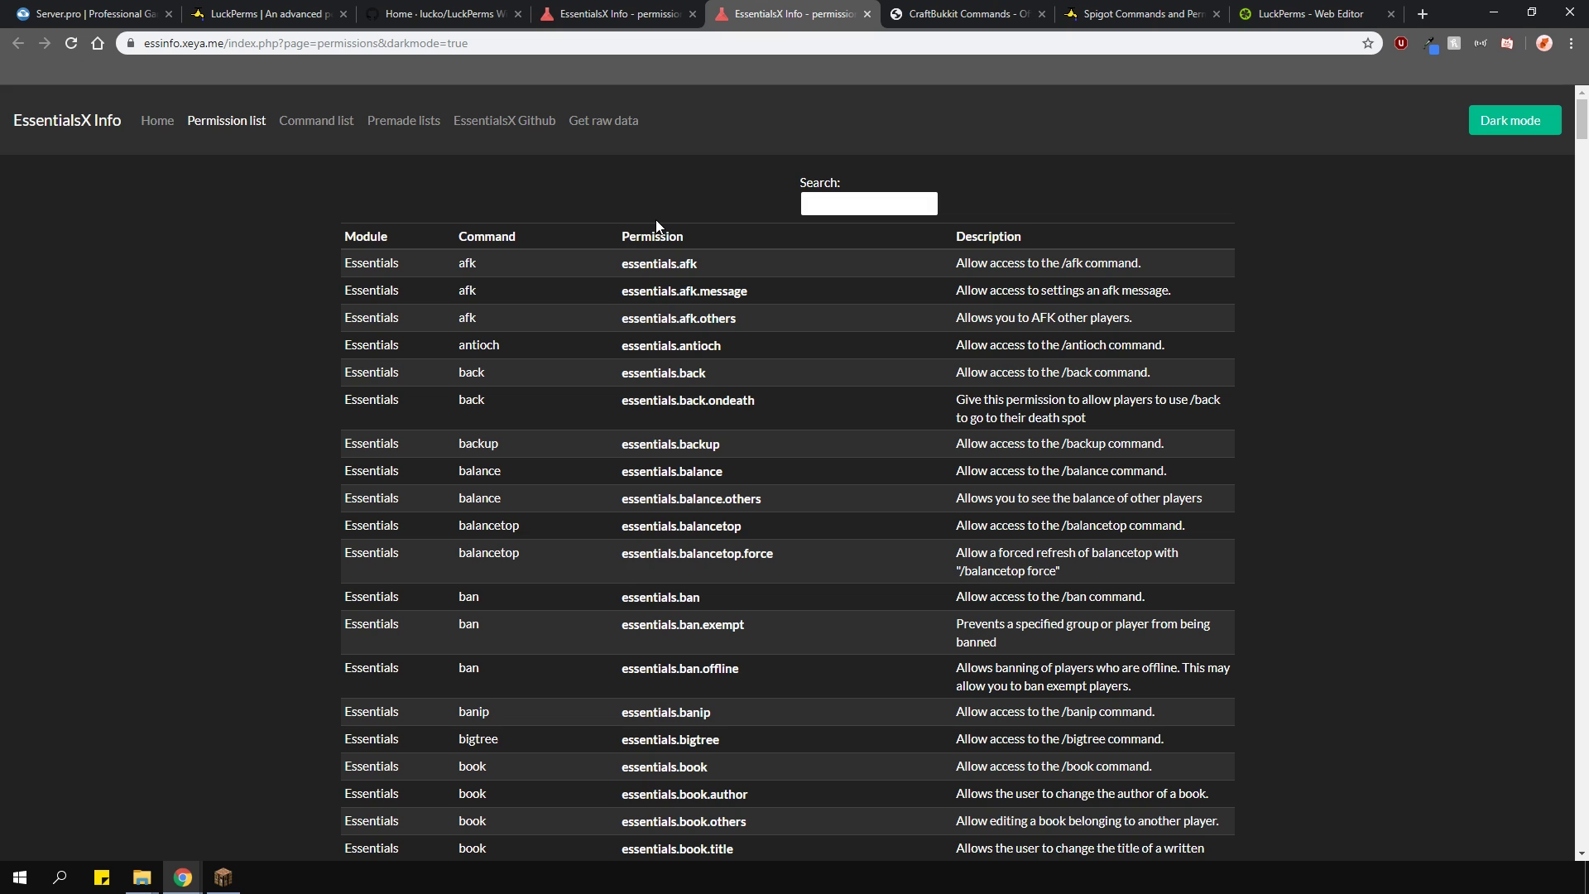
- Find "help" in the EssentialsX Info permission list and copy the essentials.help node
key("ctrl+f")
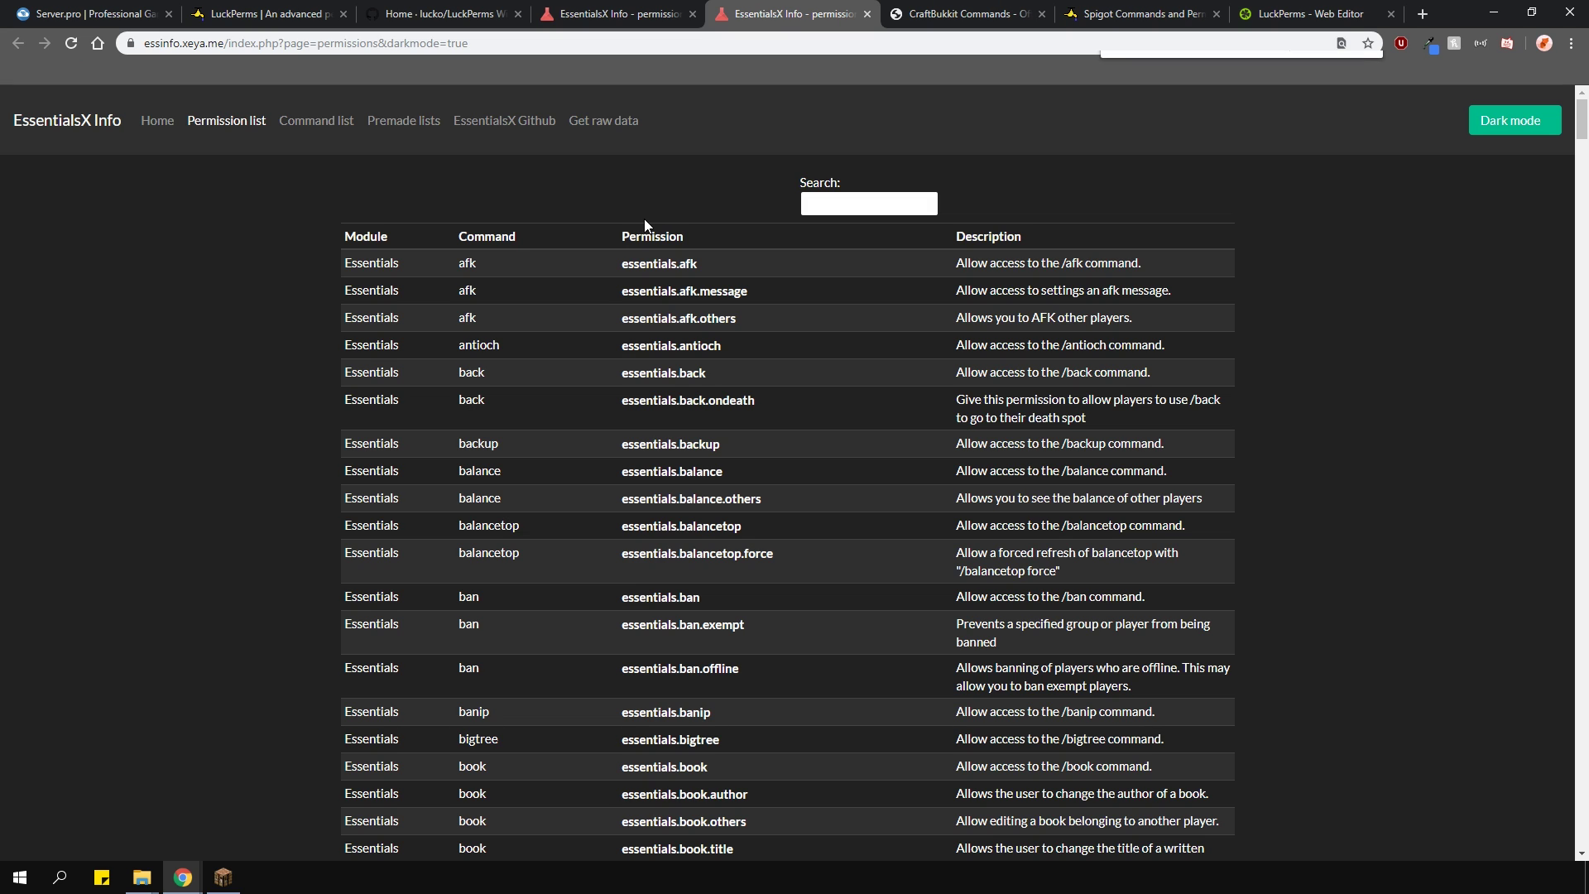
type("help")
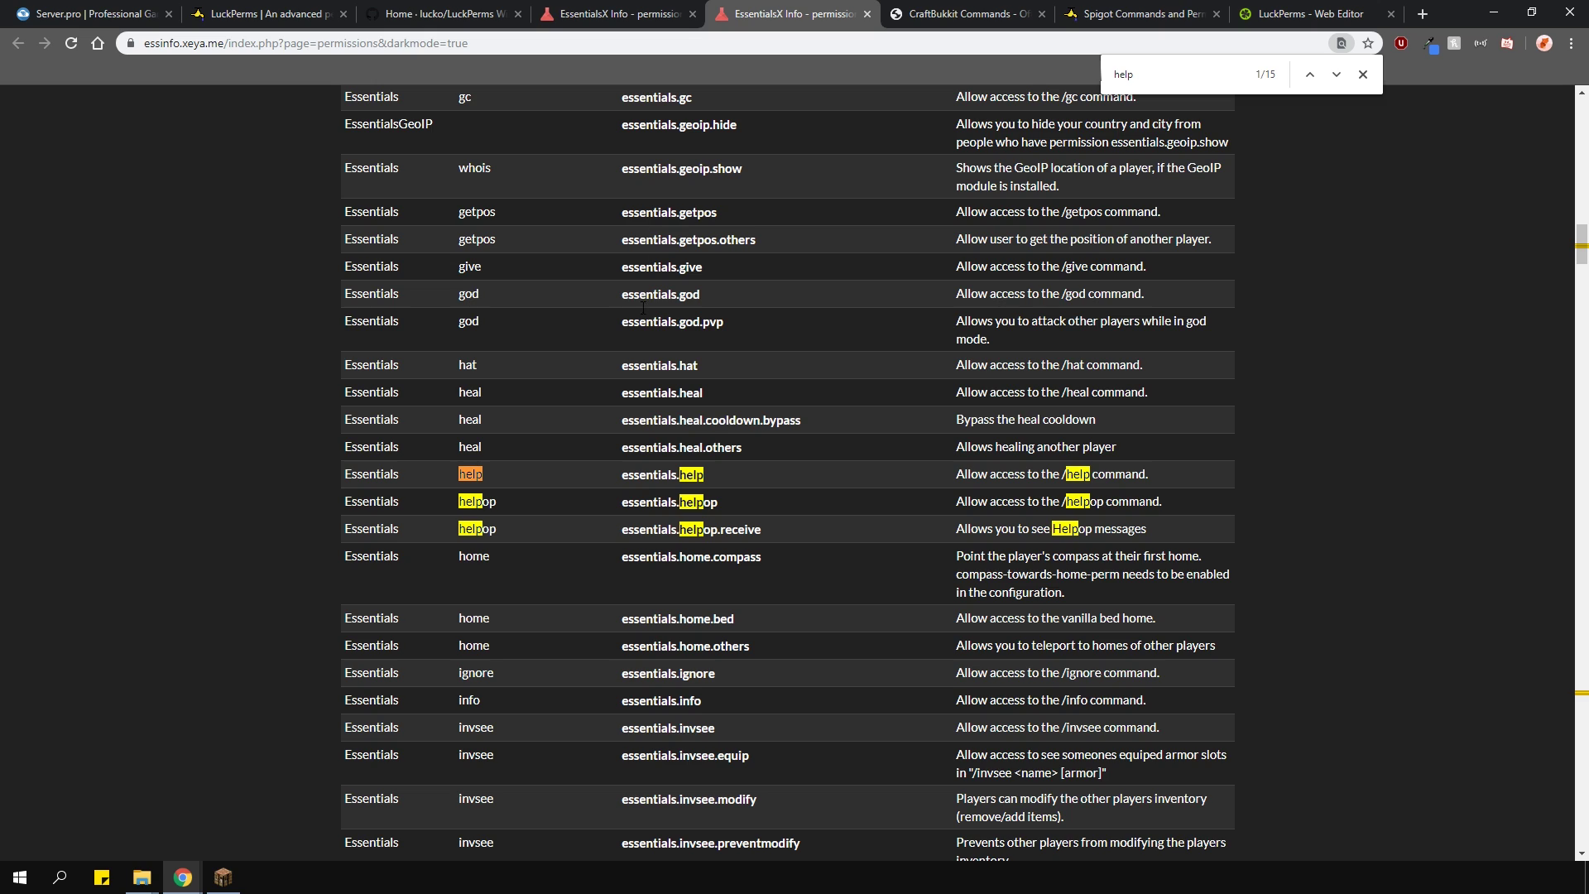
double_click(701, 475)
key("ctrl+c")
- In the LuckPerms web editor, add the copied essentials.help permission to the default group with value true
left_click(1310, 14)
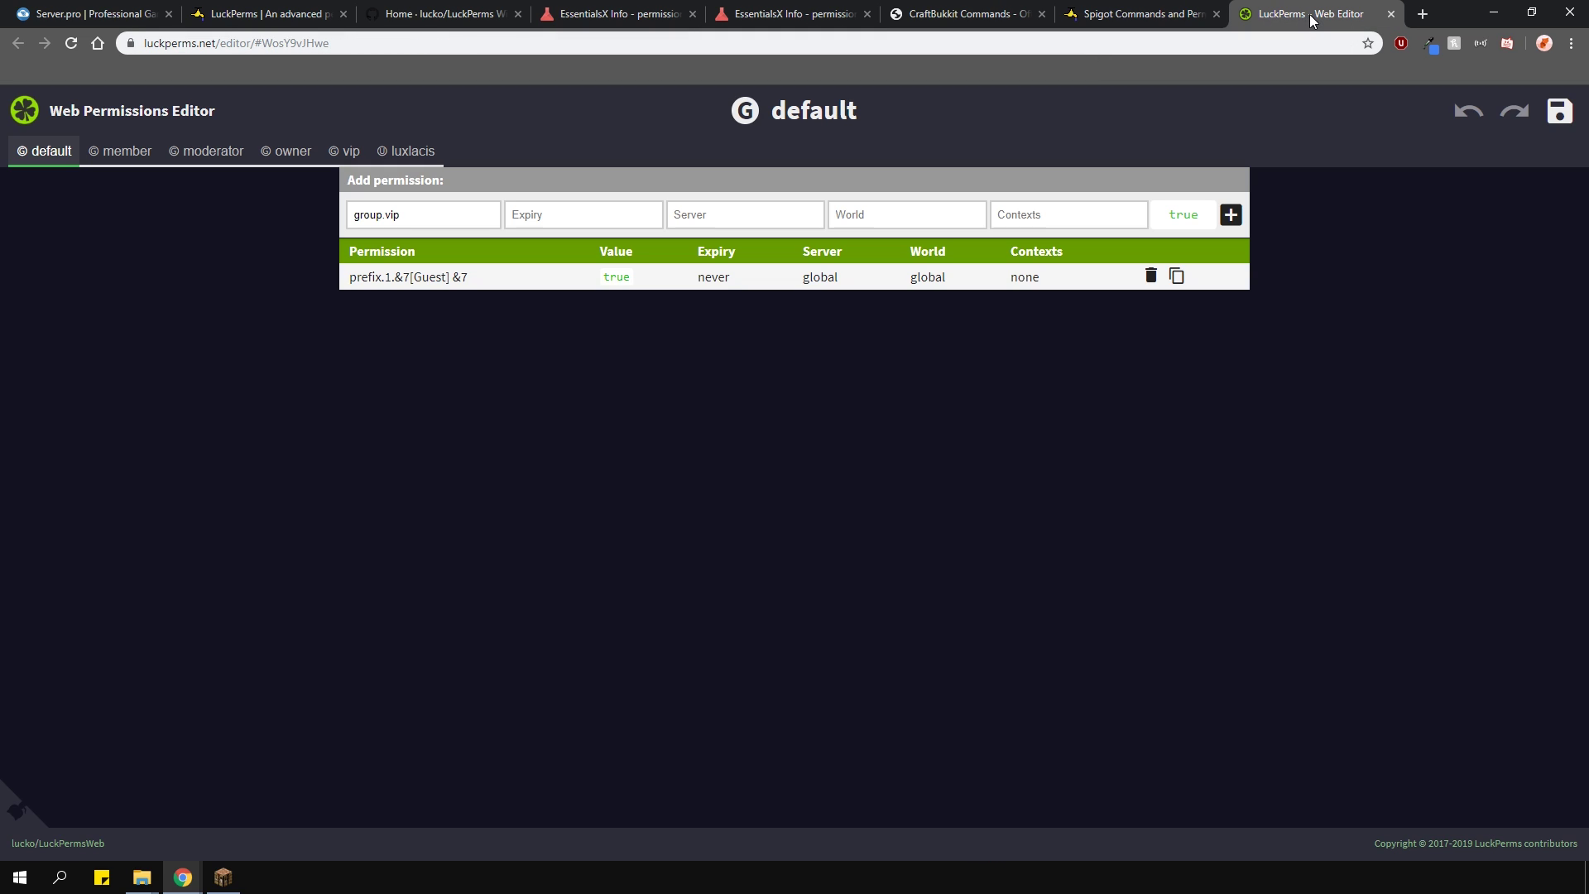
left_click(406, 153)
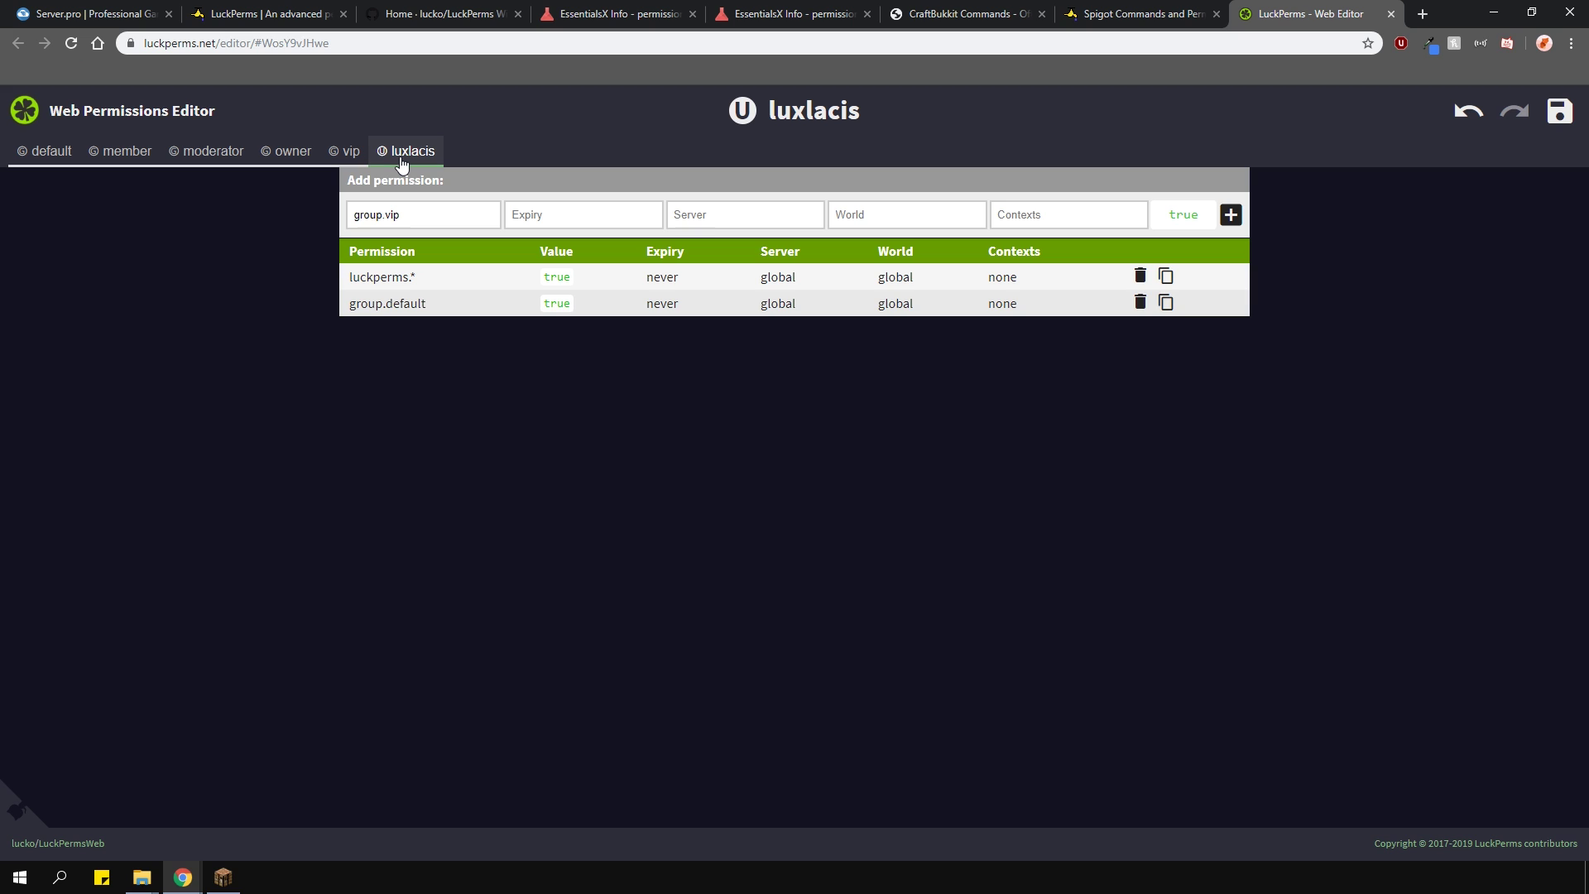
left_click(57, 154)
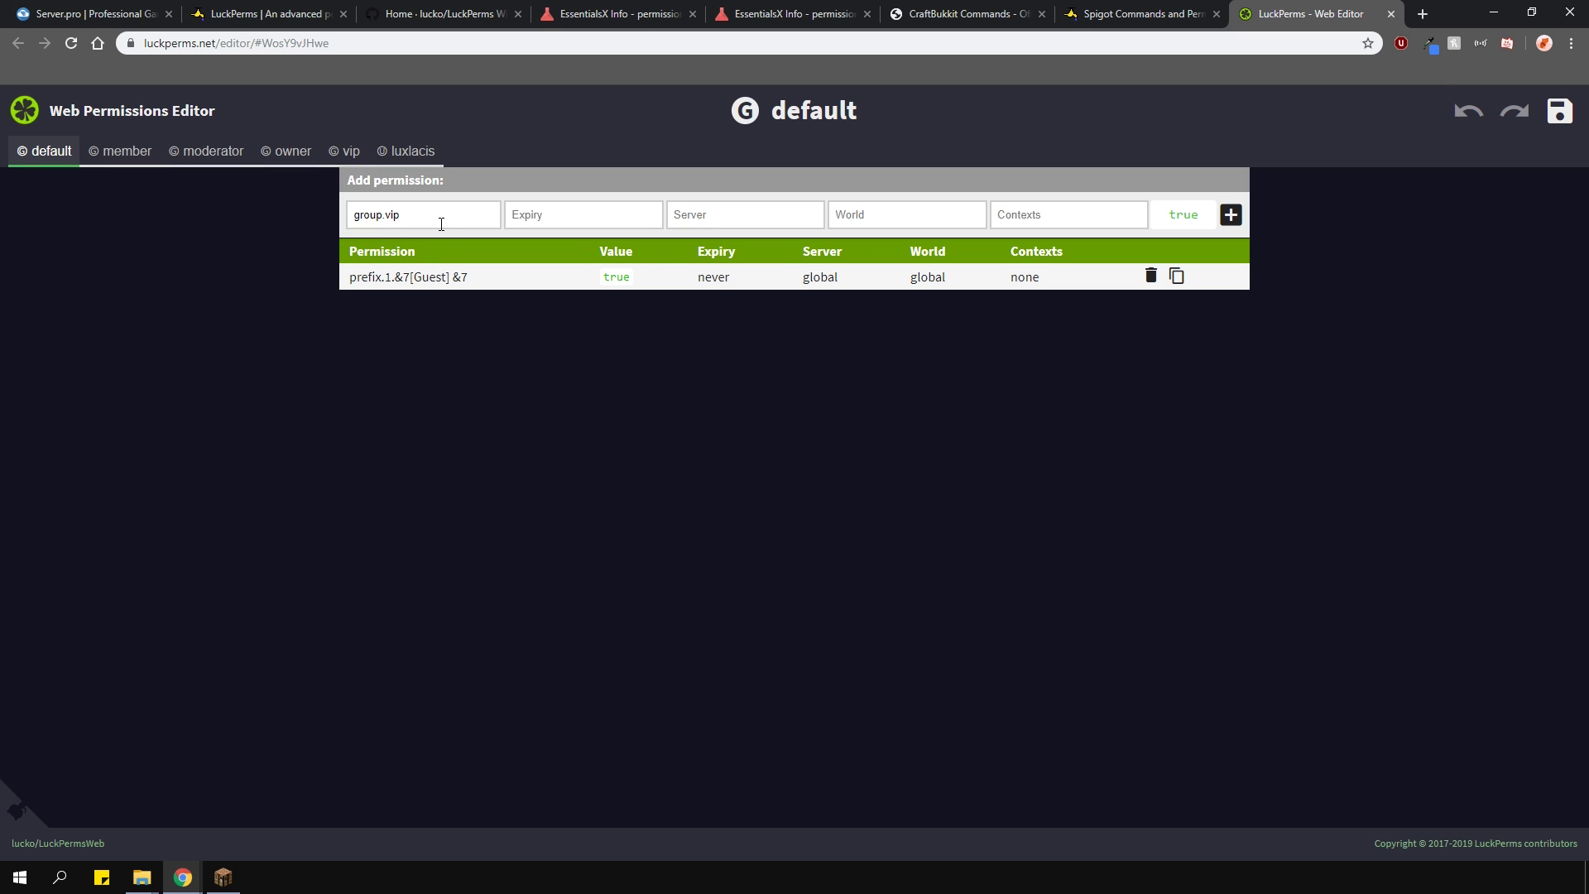
triple_click(440, 220)
key("ctrl+v")
left_click(1232, 217)
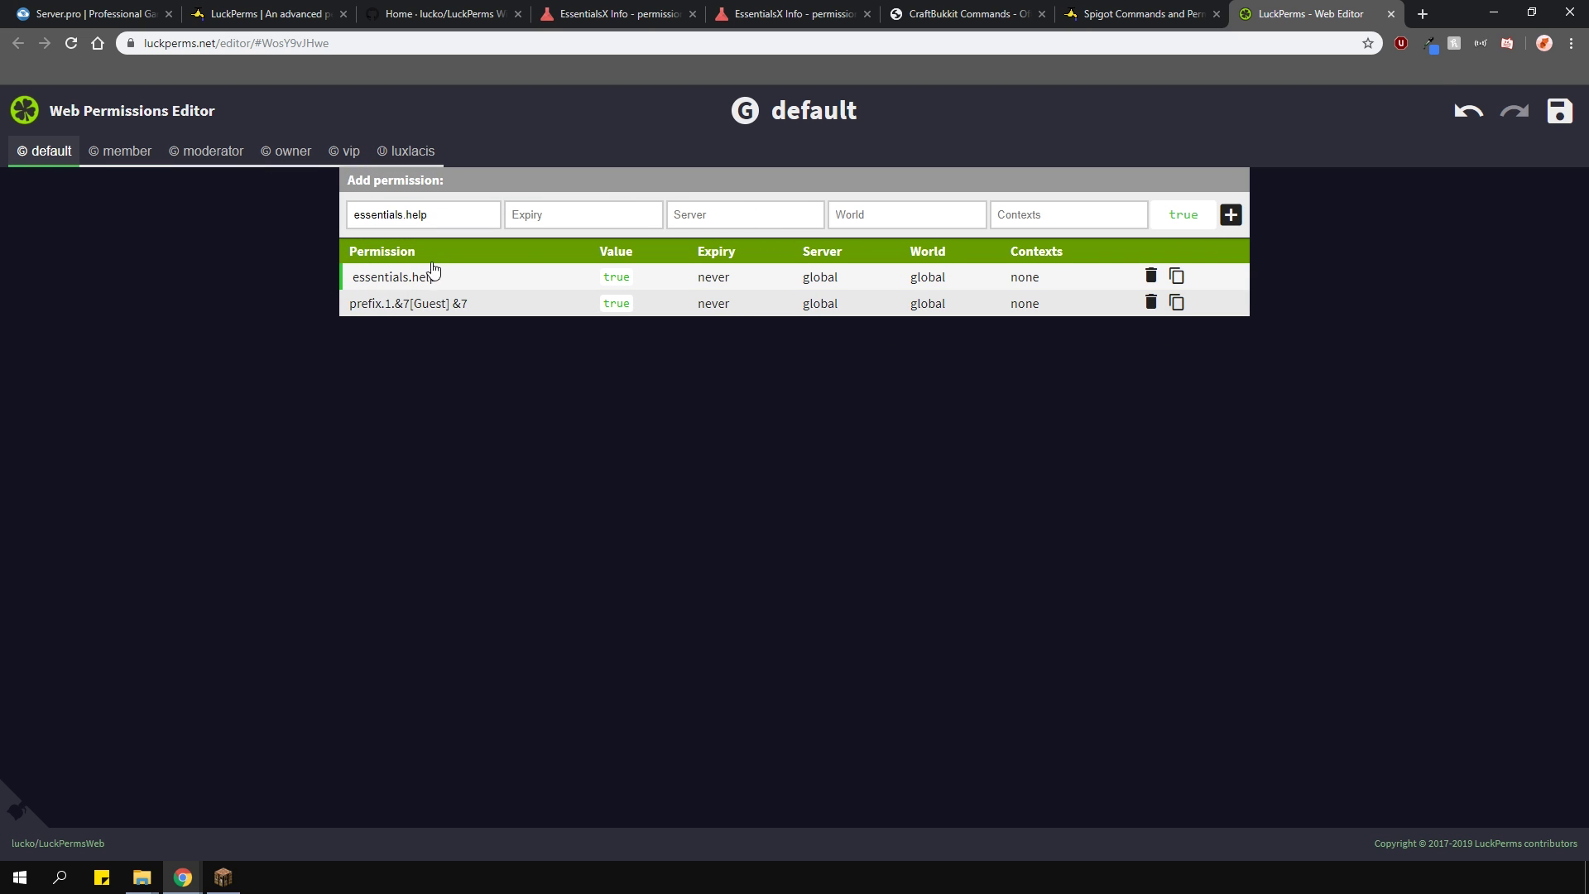
- Return to the EssentialsX permission list, find "rules" and copy the essentials.rules node
left_click(745, 14)
key("ctrl+f")
type("rules")
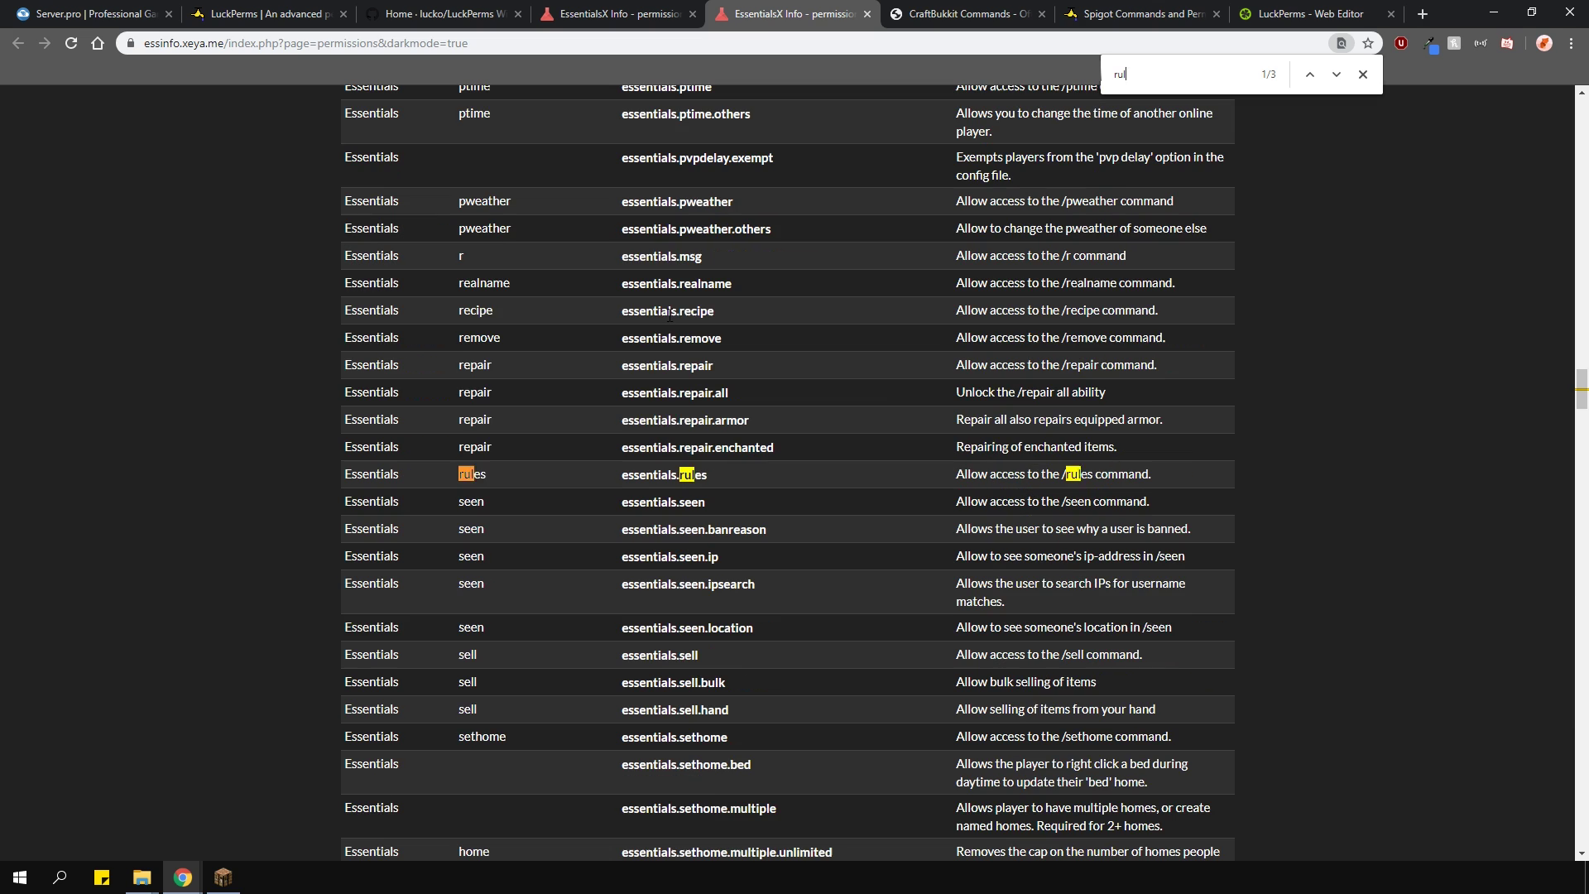
double_click(645, 479)
key("ctrl+c")
- Add the copied essentials.rules permission to the default group in the web editor with value true
left_click(1308, 14)
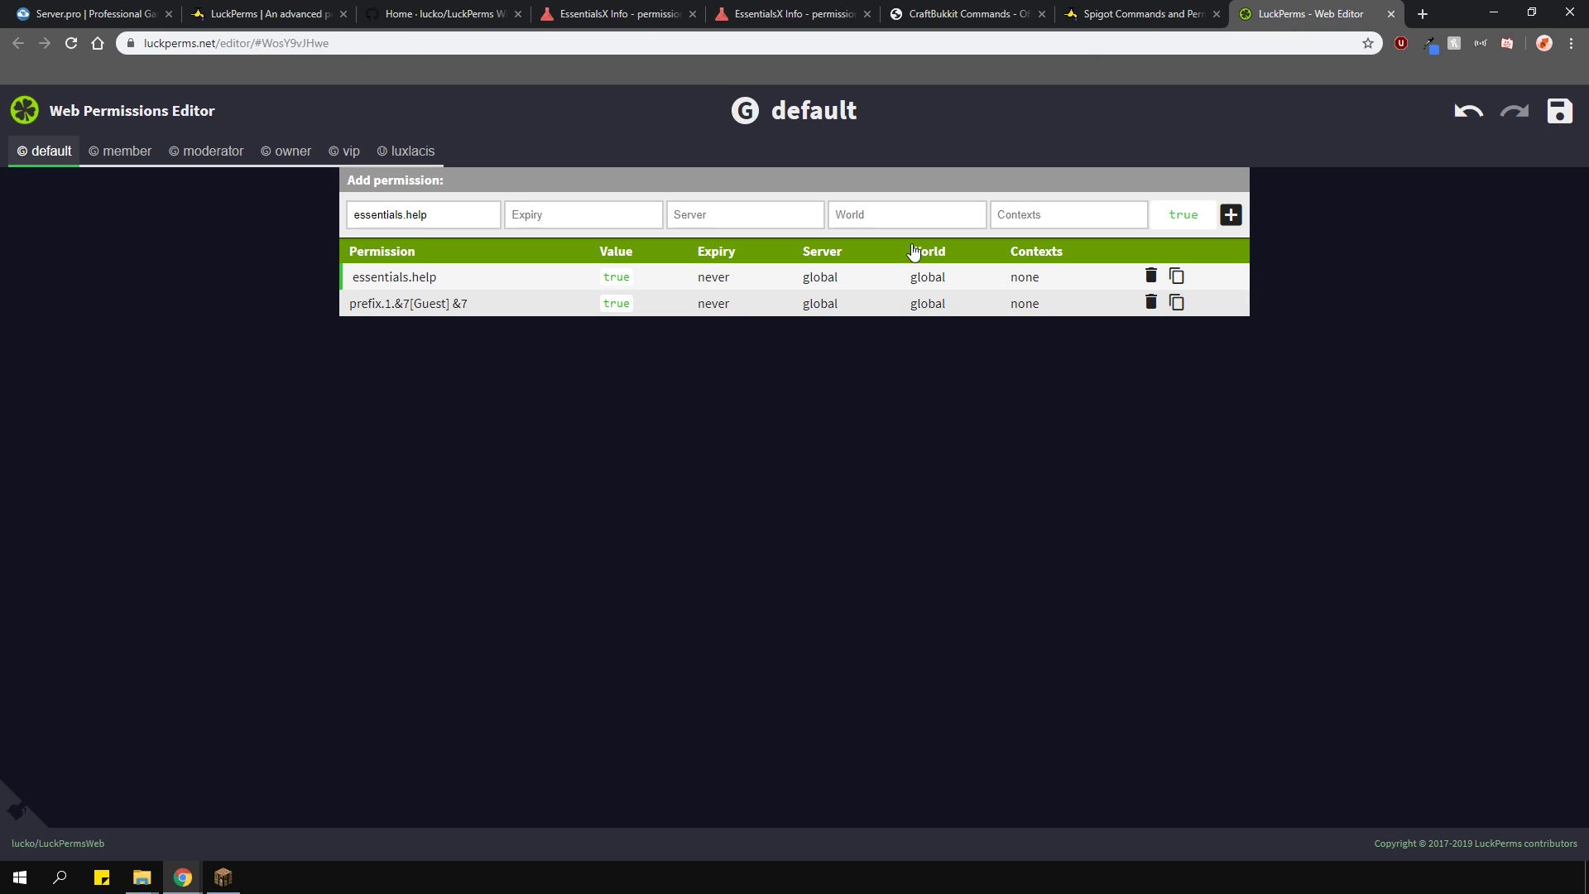
triple_click(439, 216)
key("ctrl+v")
left_click(1231, 216)
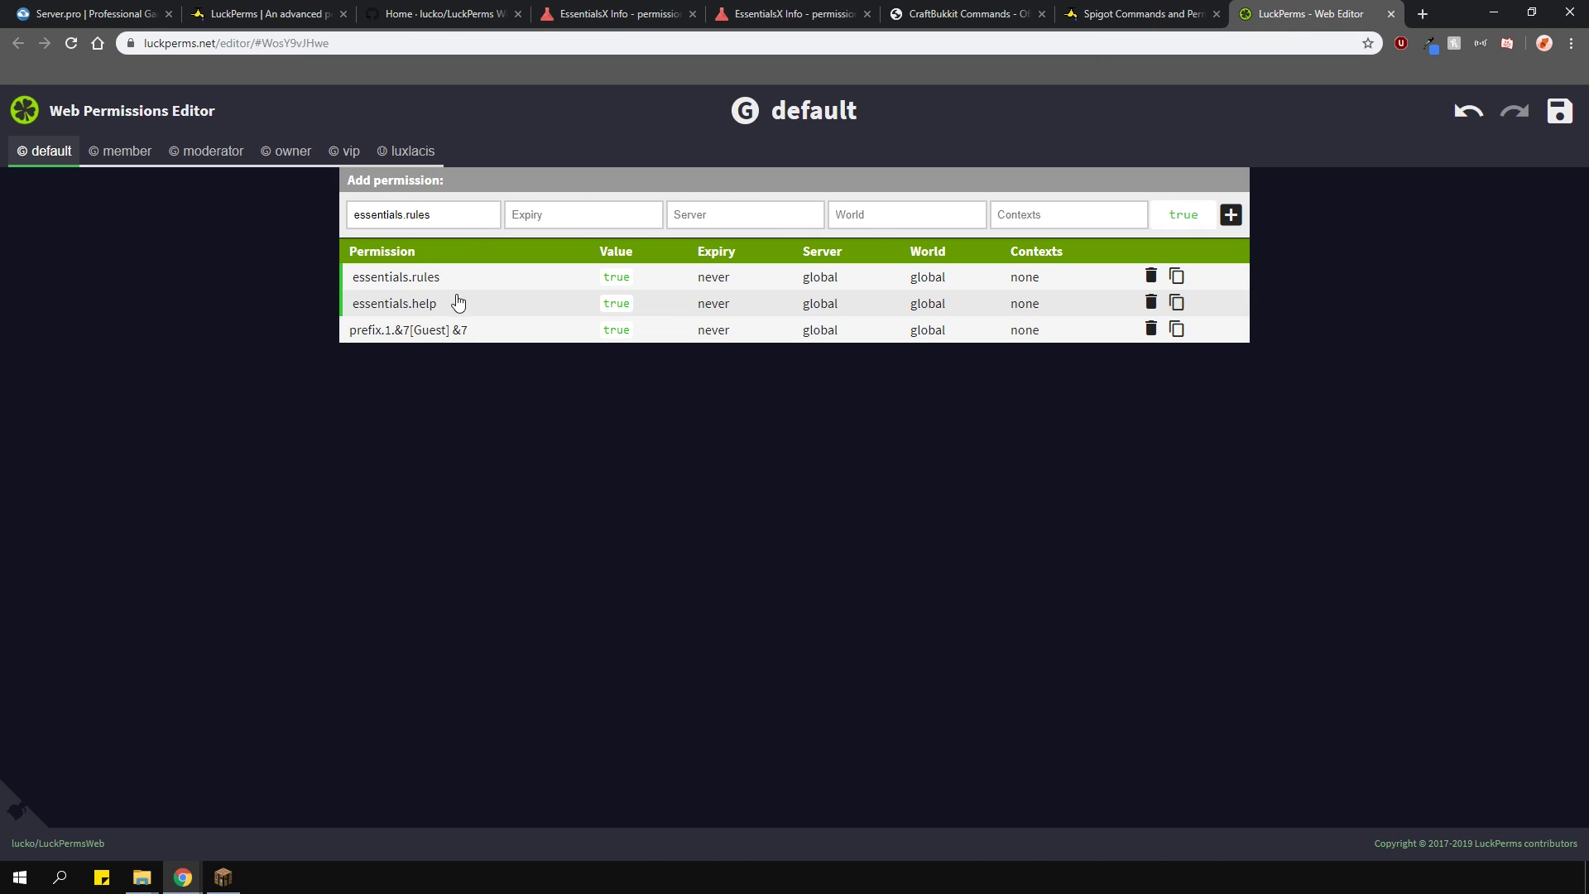
- Save the default group's new permissions and apply them in Minecraft with the generated command
left_click(1559, 111)
left_click(851, 469)
left_click(1025, 466)
left_click(224, 878)
key("t")
key("ctrl+v")
key("Return")
- Test the /help and /rules commands in the game chat, then return to the web editor
key("t")
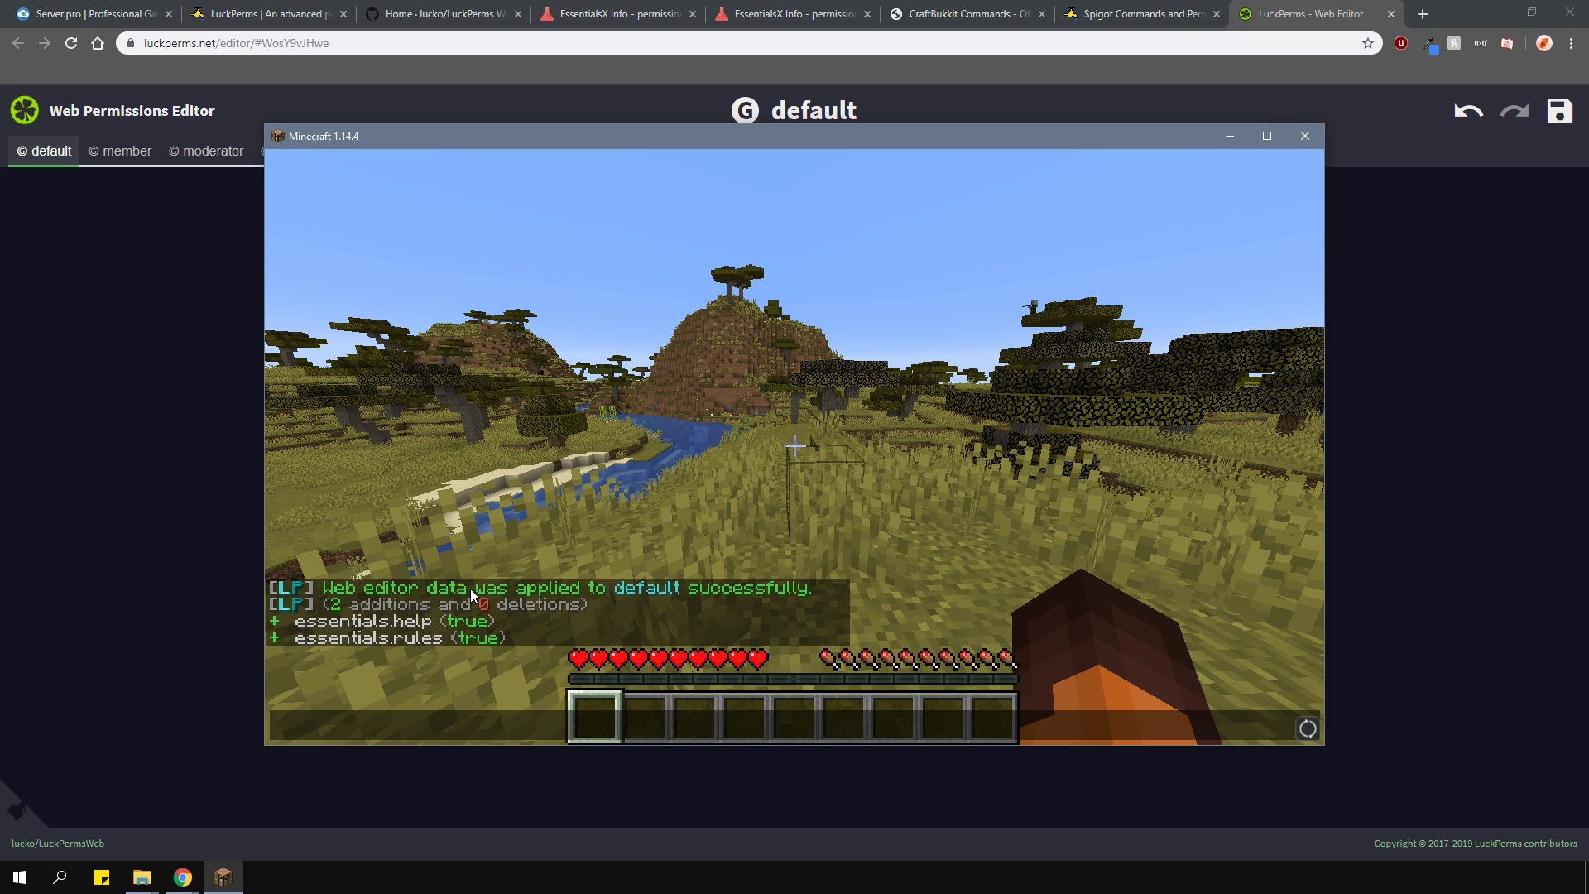
type("/help")
key("Return")
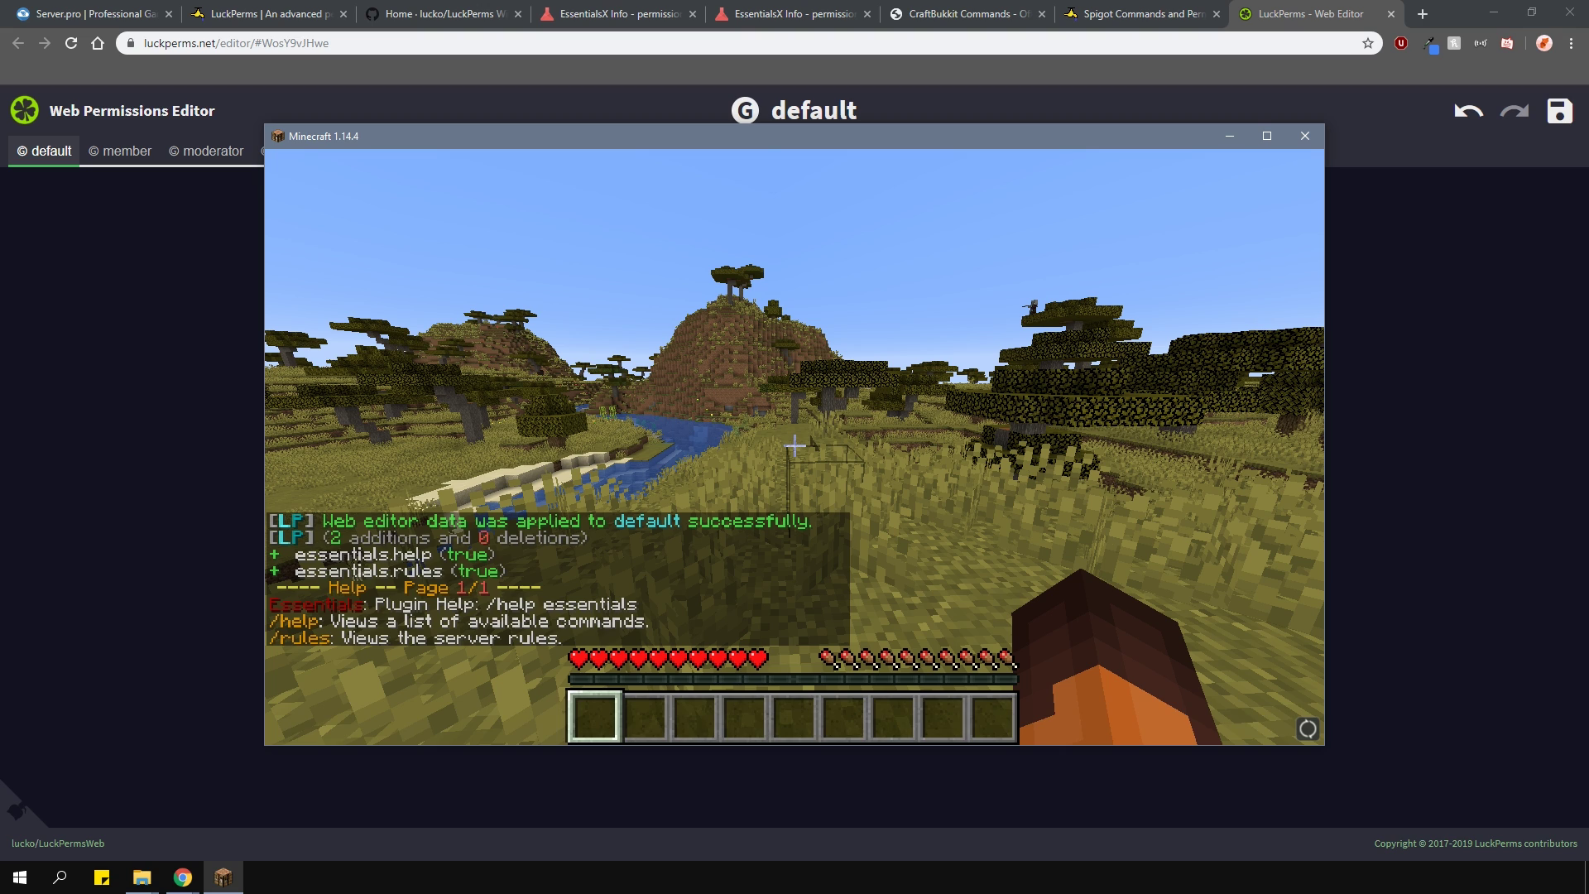
type("/rules")
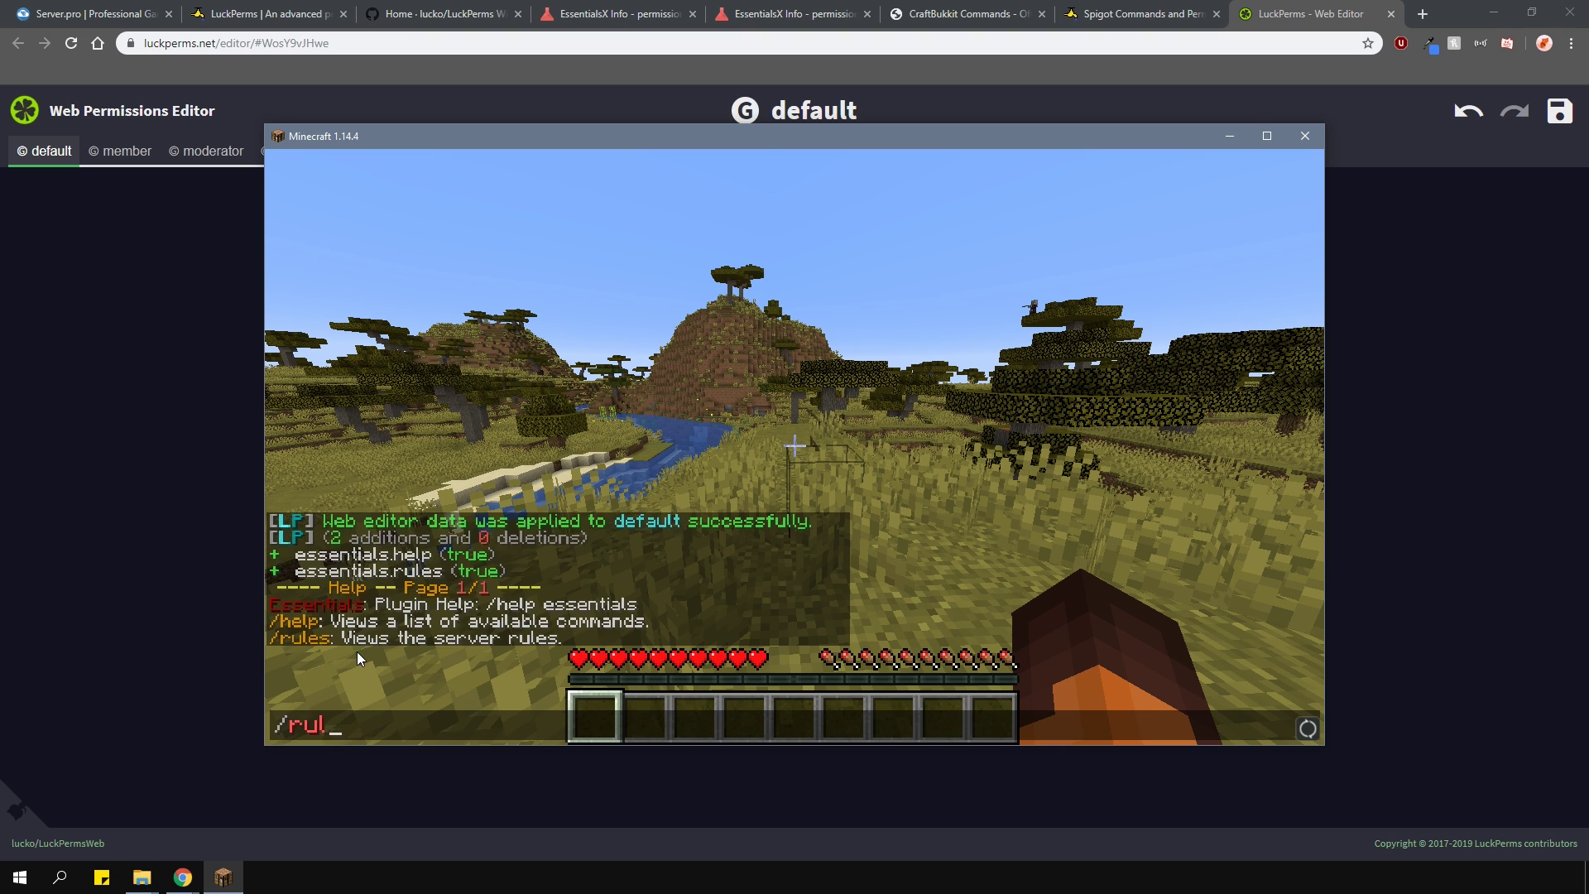
key("Return")
key("t")
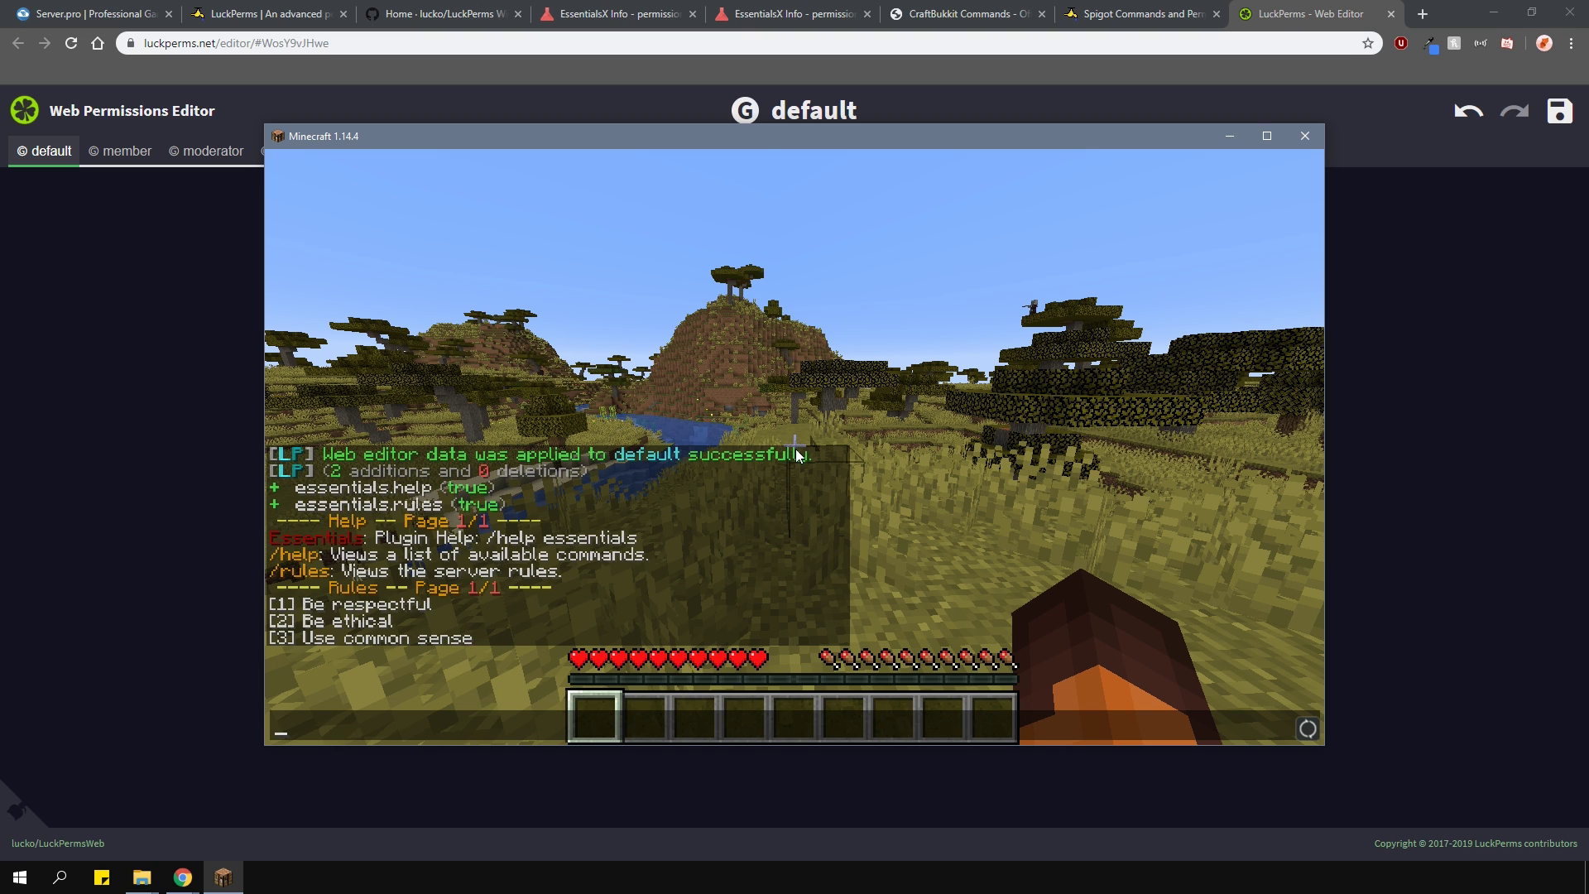
left_click(154, 386)
- Change the player's group.default permission to group.member in the web editor
left_click(147, 152)
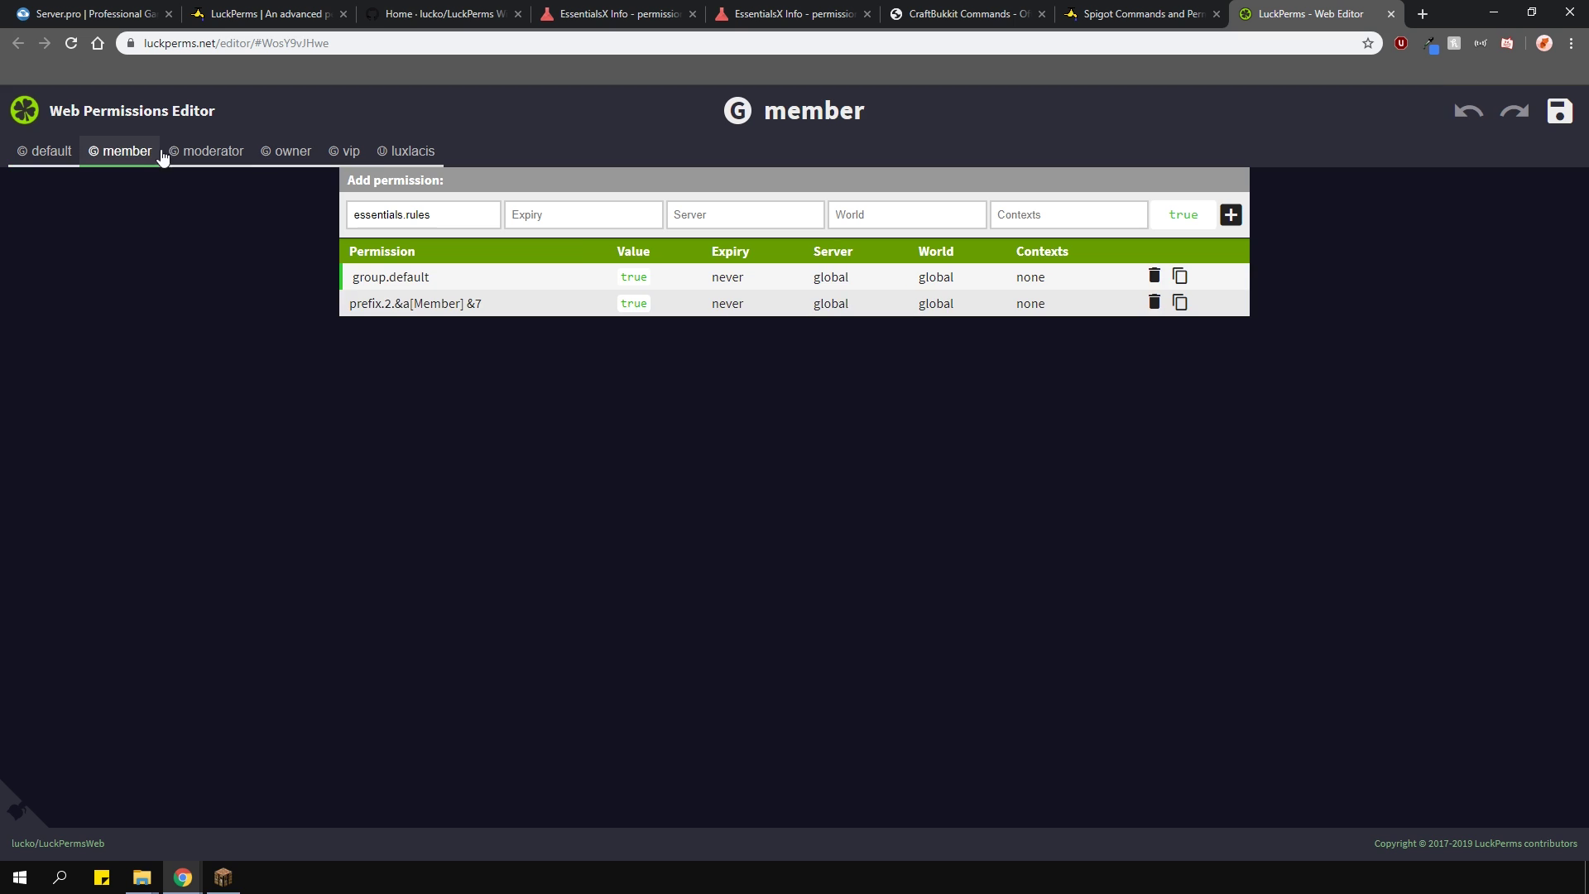
left_click(393, 154)
left_click(388, 300)
double_click(406, 307)
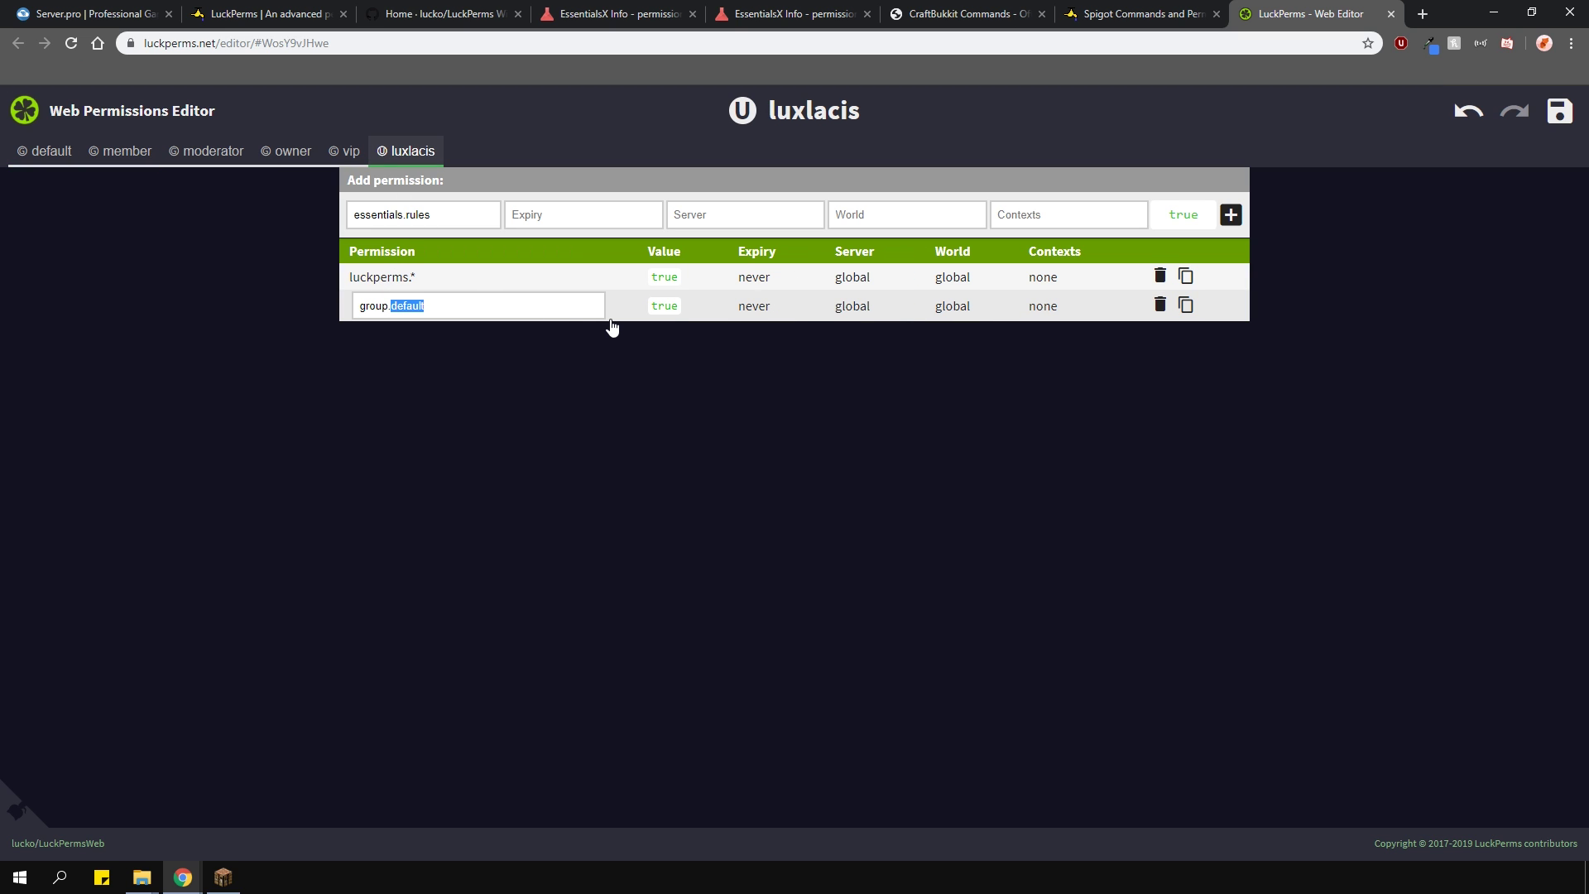
type("member")
key("Return")
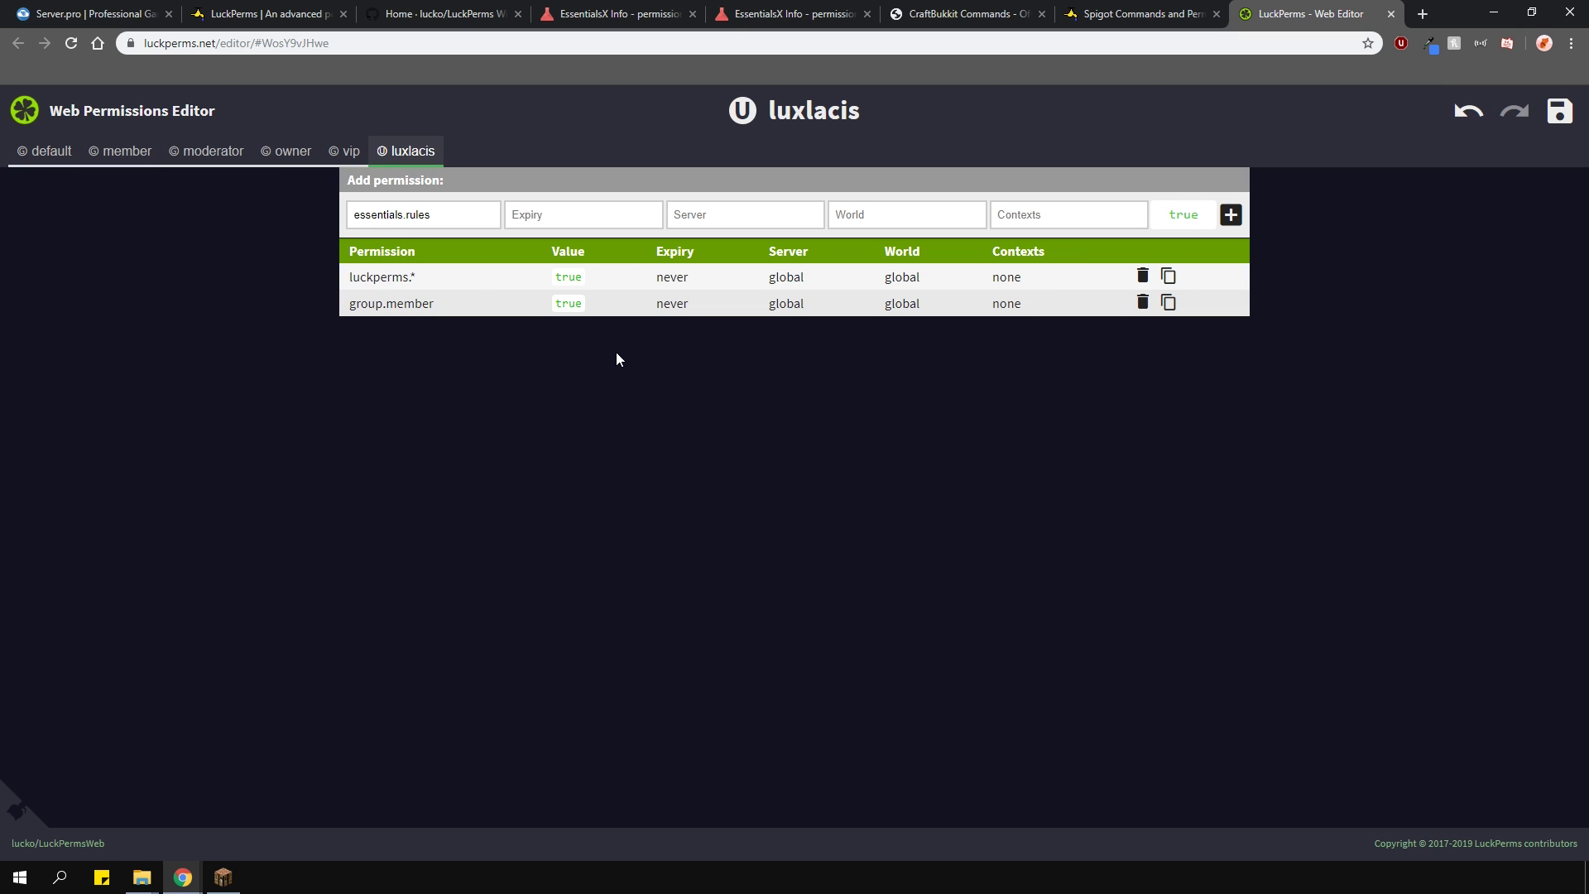
- Save the player's group.member change and apply it in Minecraft with the generated command
left_click(1559, 111)
left_click(833, 449)
left_click(1023, 466)
left_click(223, 879)
key("t")
key("ctrl+v")
key("Return")
- Send the chat message "im a member" in the game to check the player's prefix
type("t")
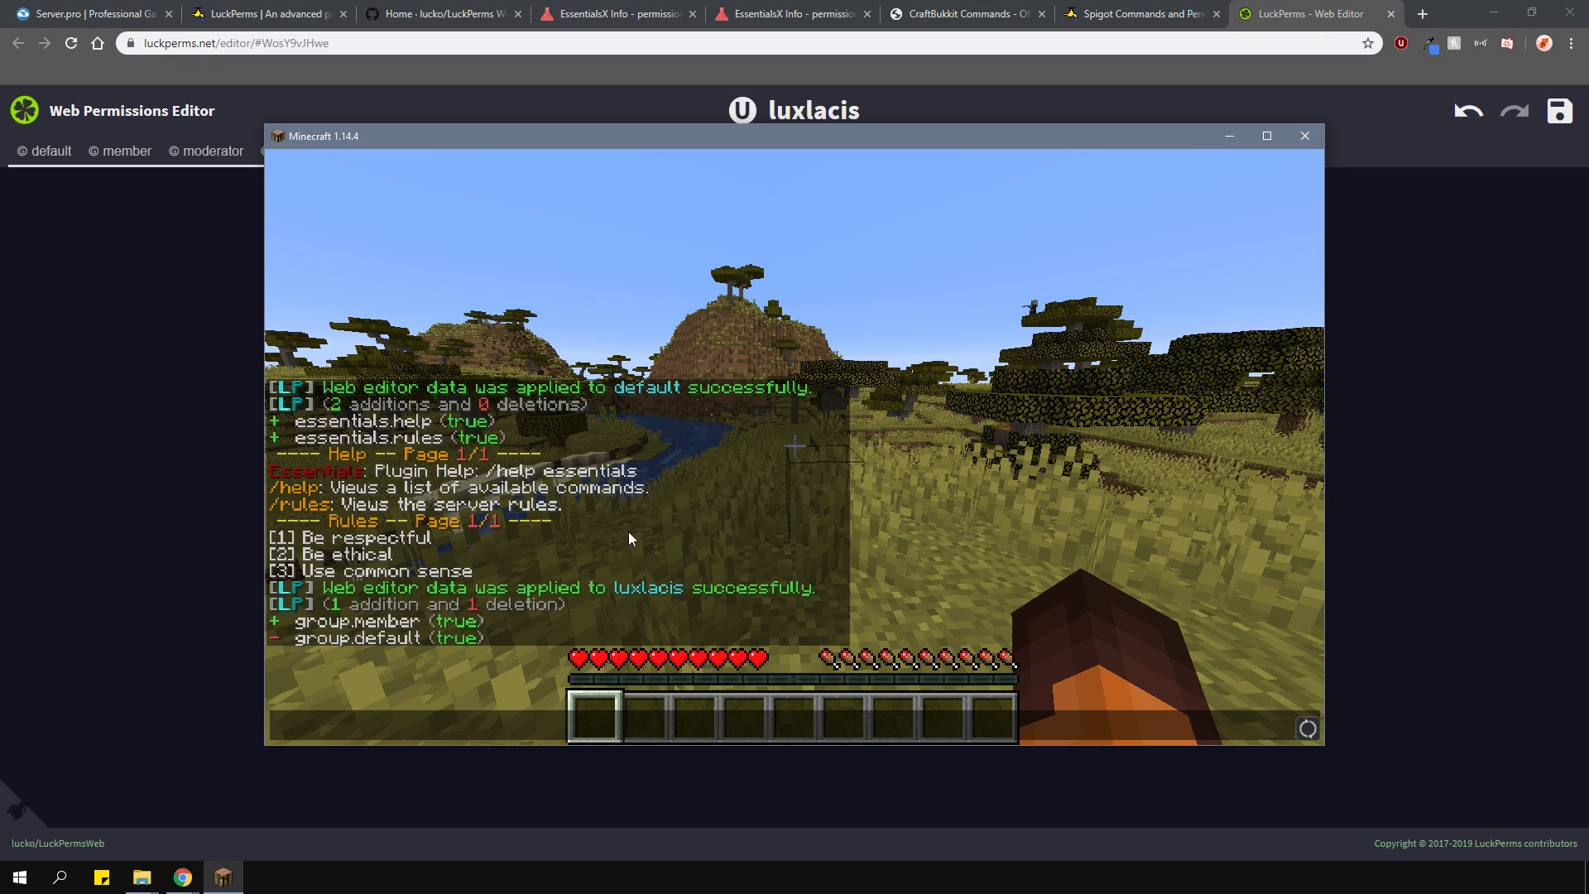
type("im a member")
key("Return")
- Run /help and /rules as a member to test the inherited permissions, then return to the web editor
type("t/help")
key("Return")
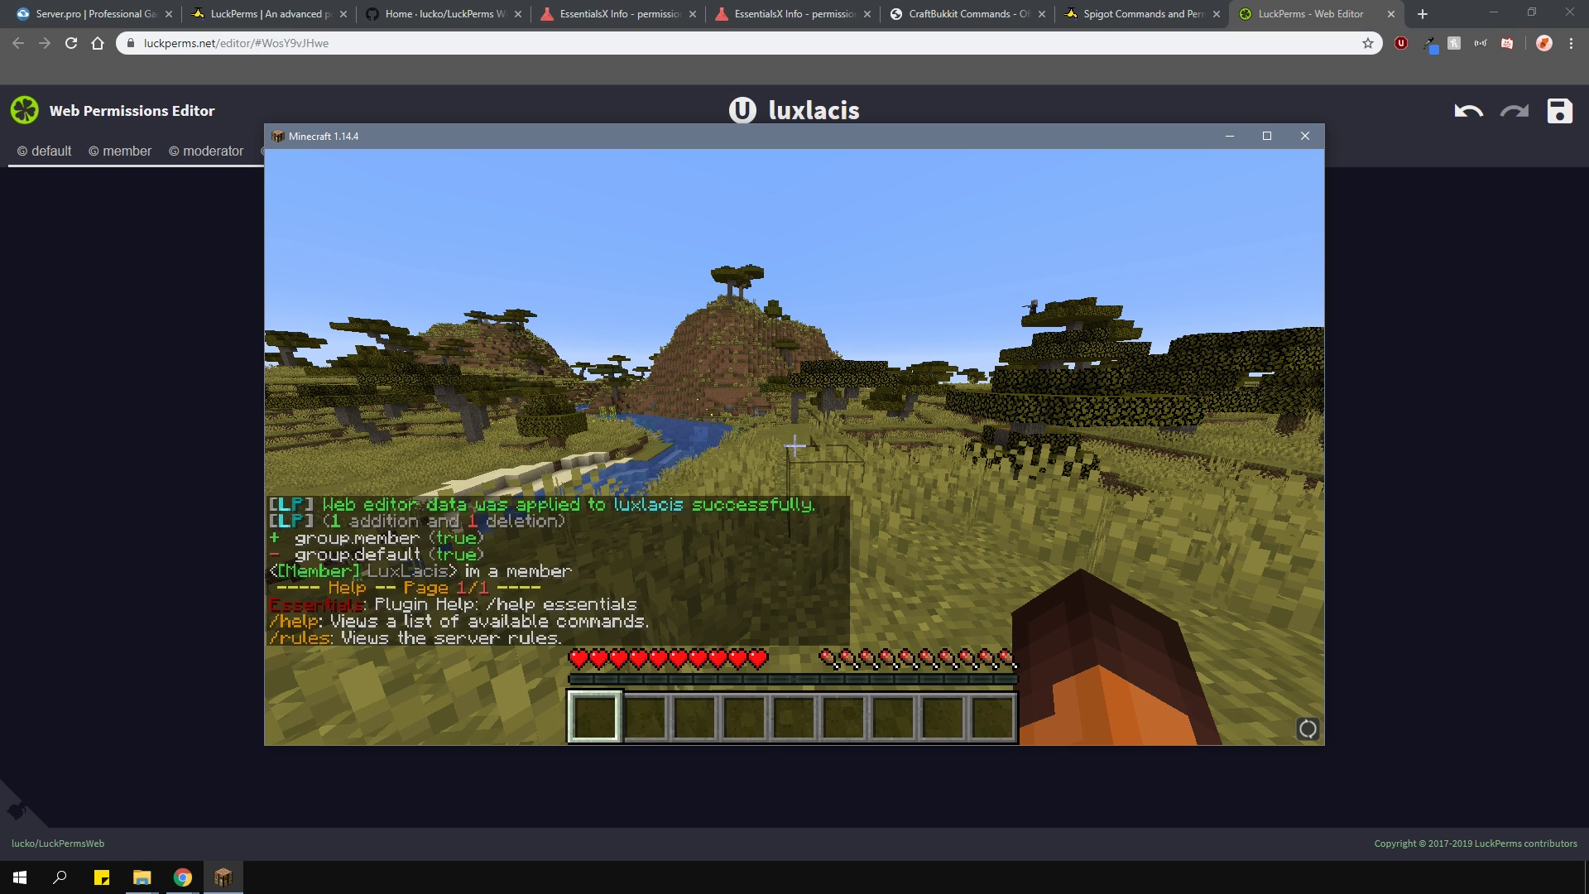
type("t")
type("/rules")
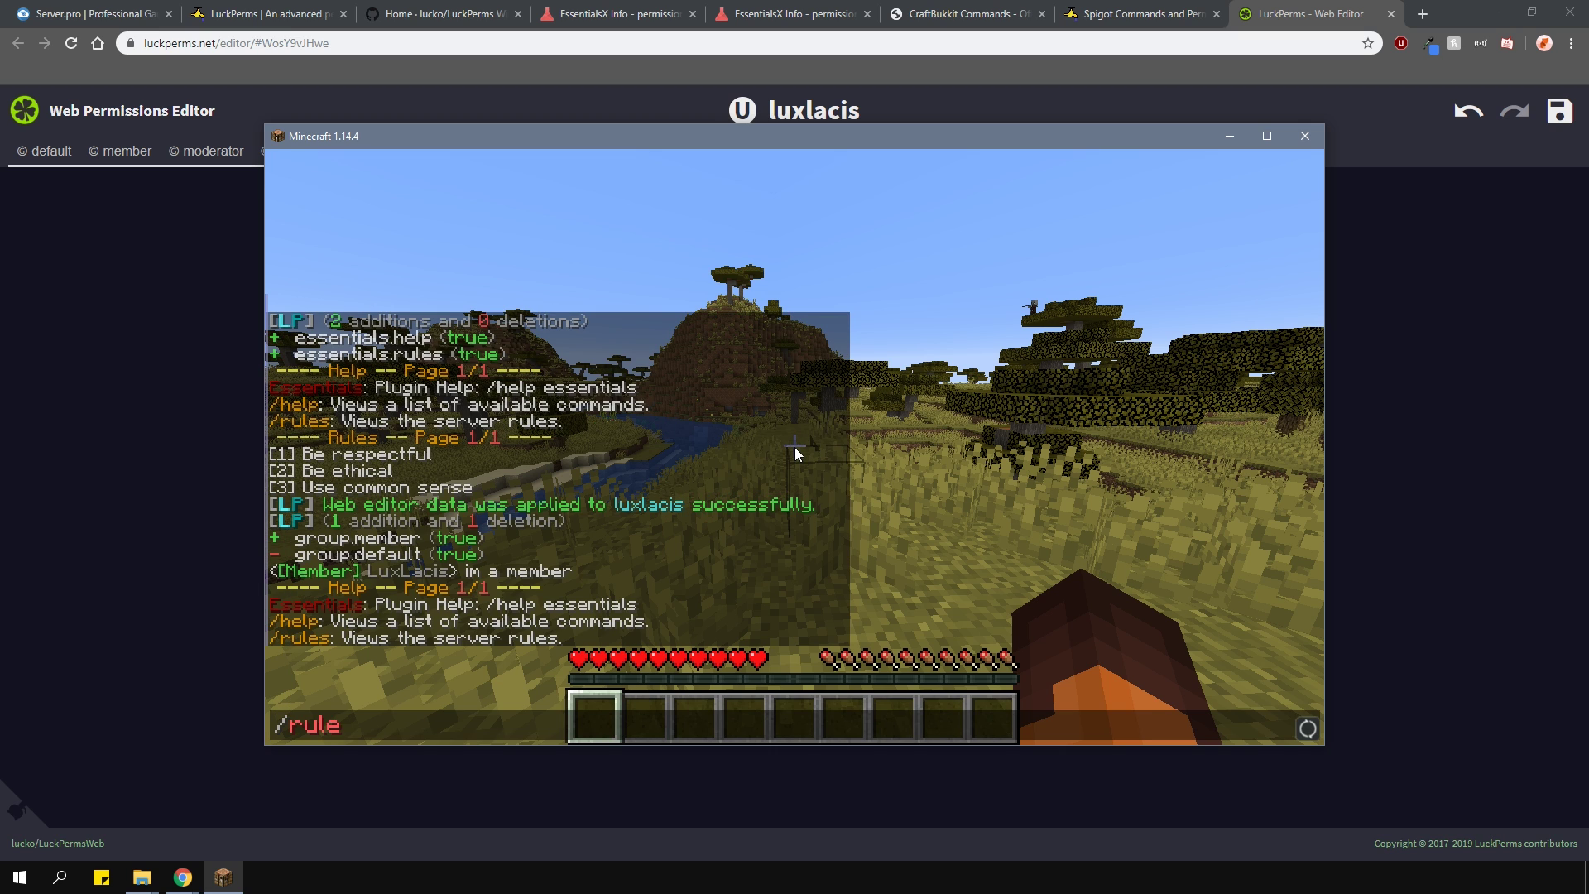
key("Return")
key("t")
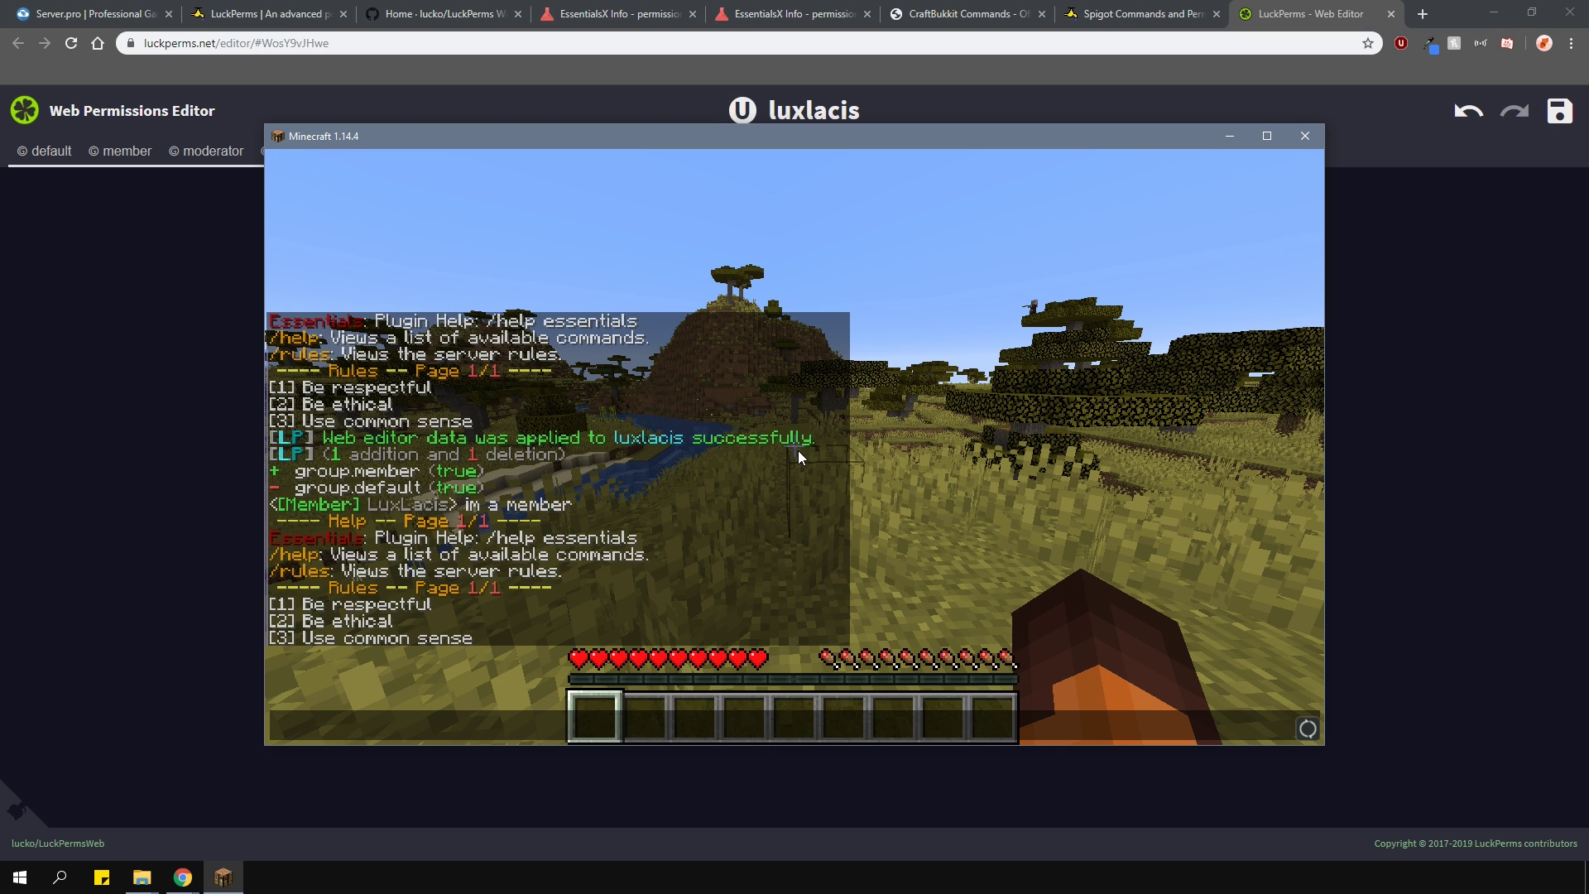
left_click(180, 344)
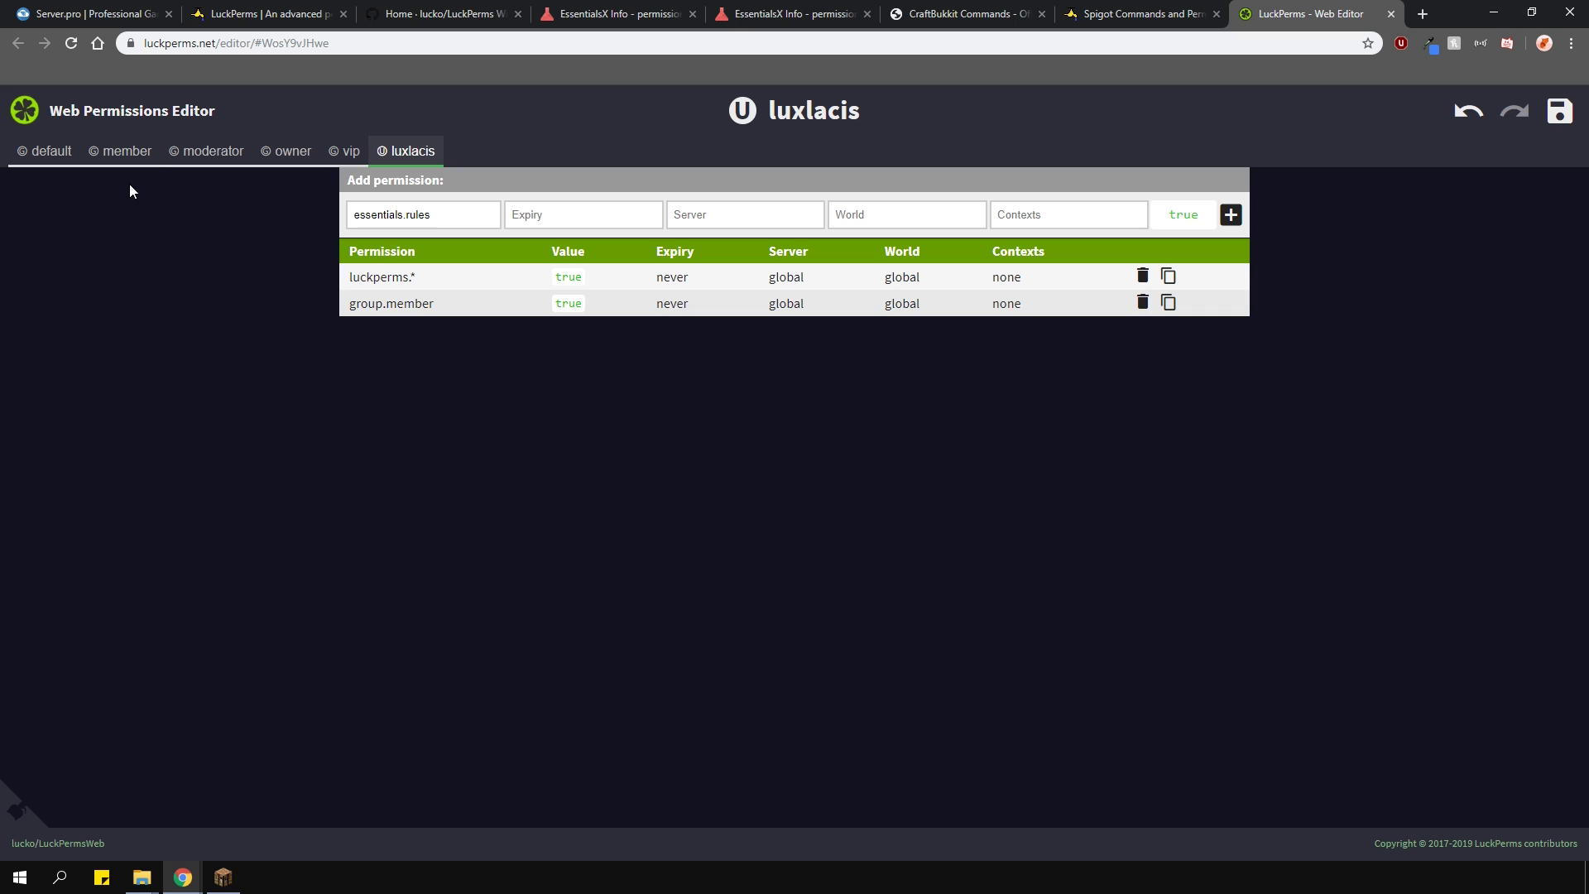
- Compare the default and member groups, and add essentials.rules with value false to the member group
left_click(124, 155)
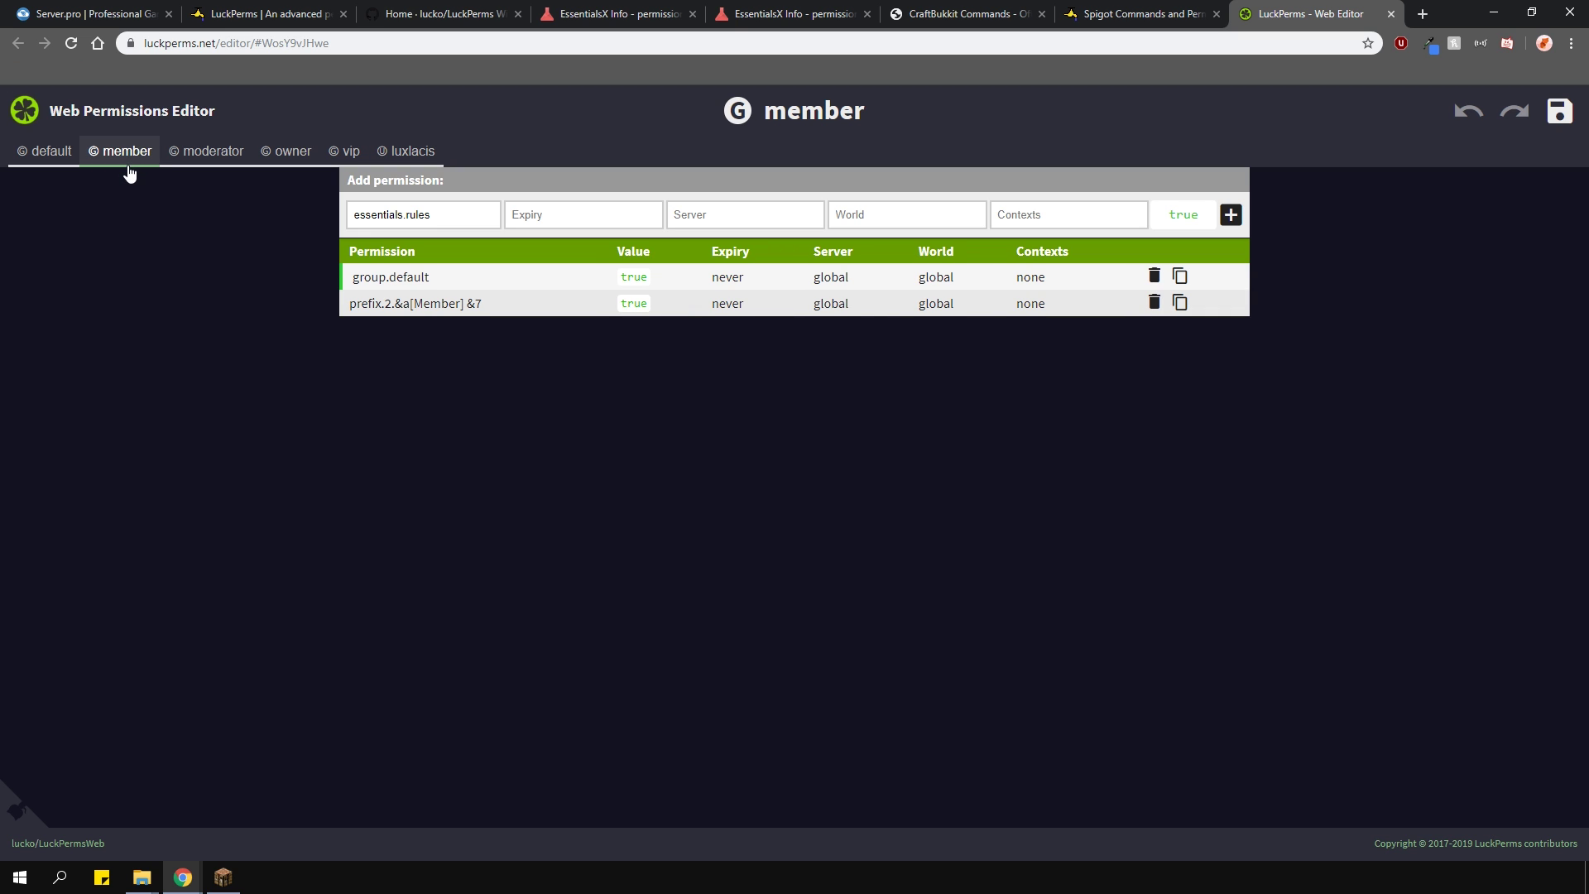
left_click(61, 157)
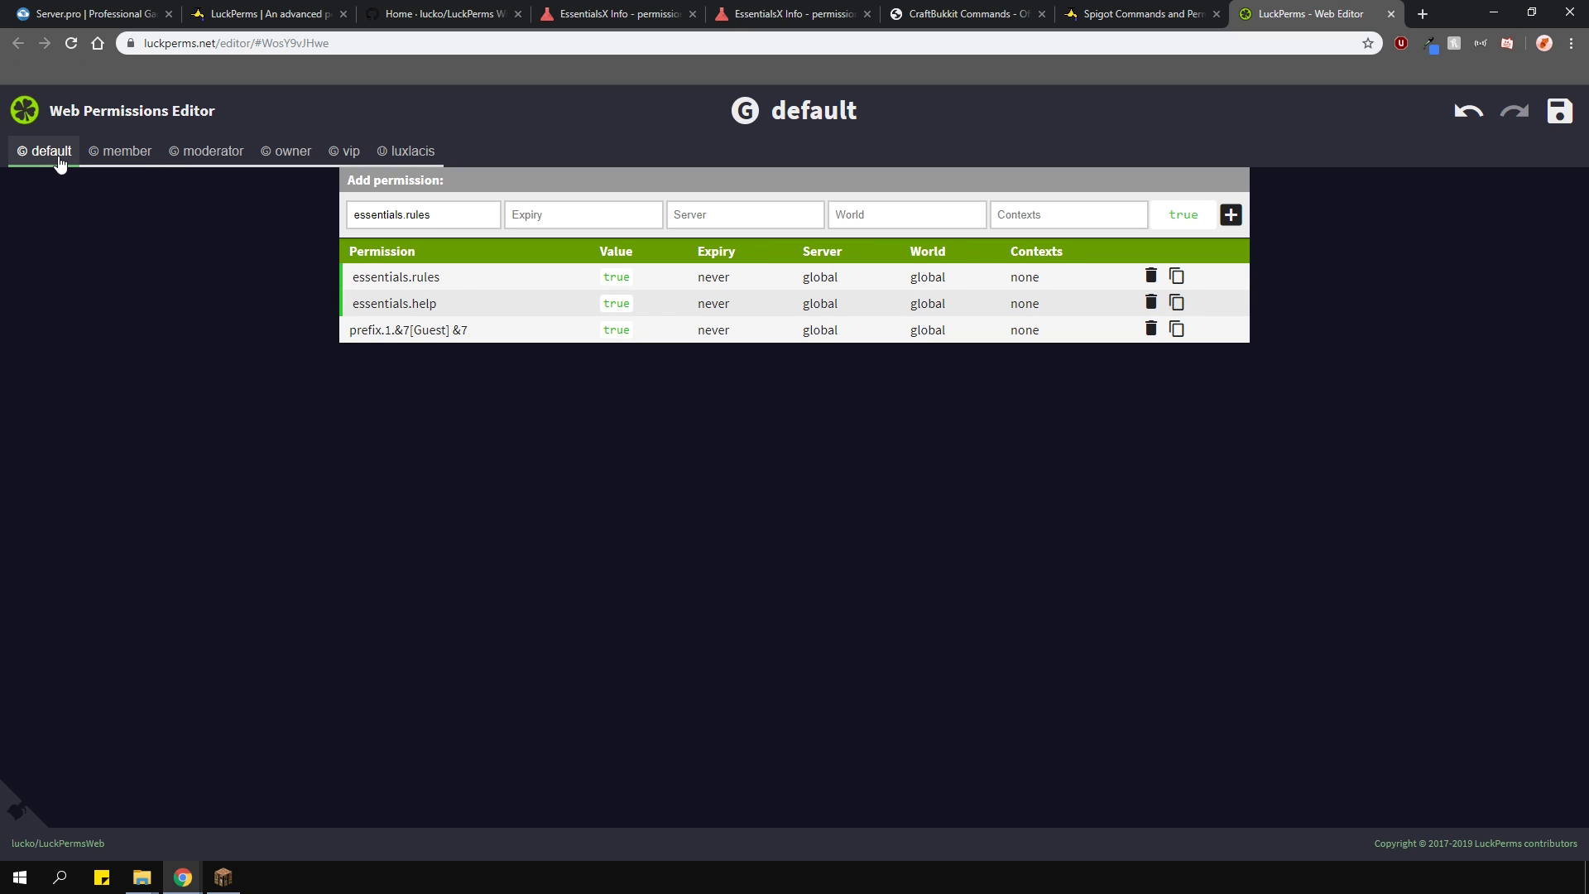
left_click(121, 158)
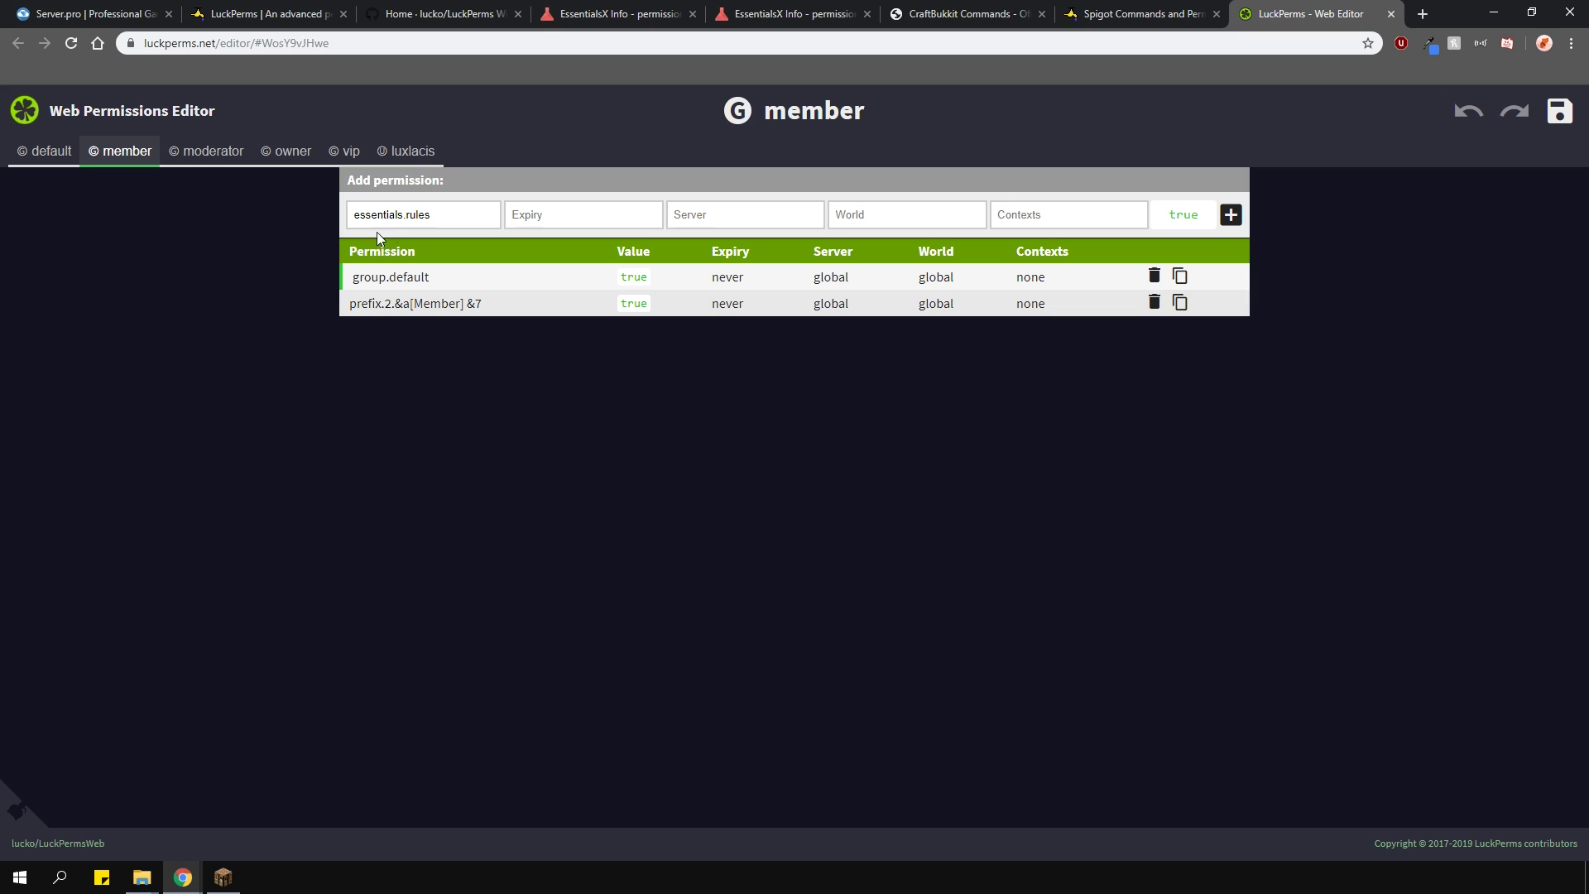
left_click(45, 151)
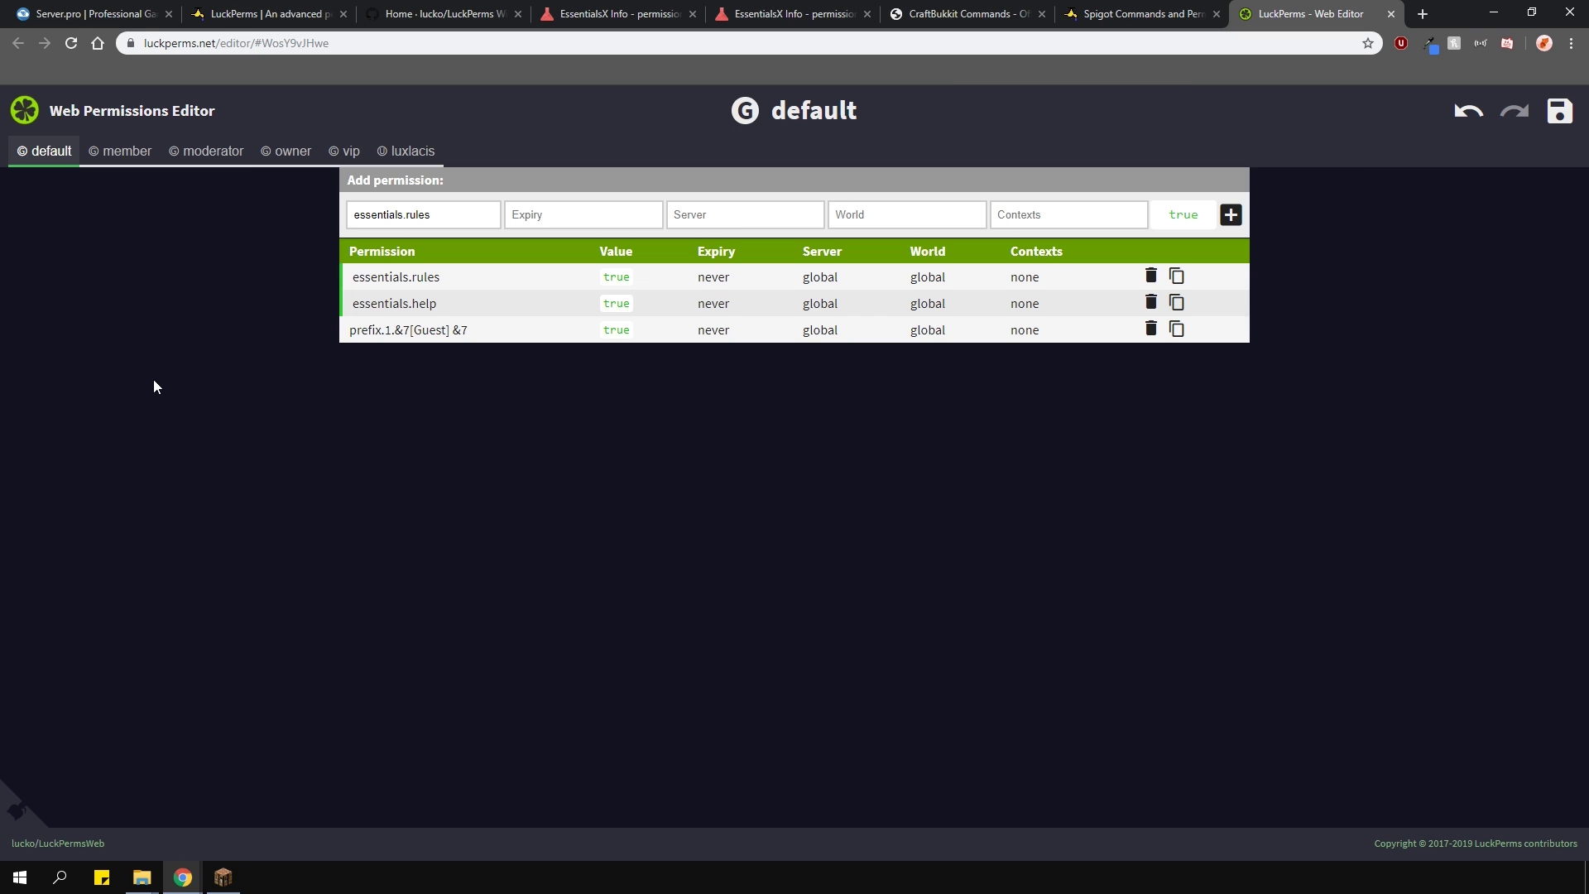
left_click(120, 157)
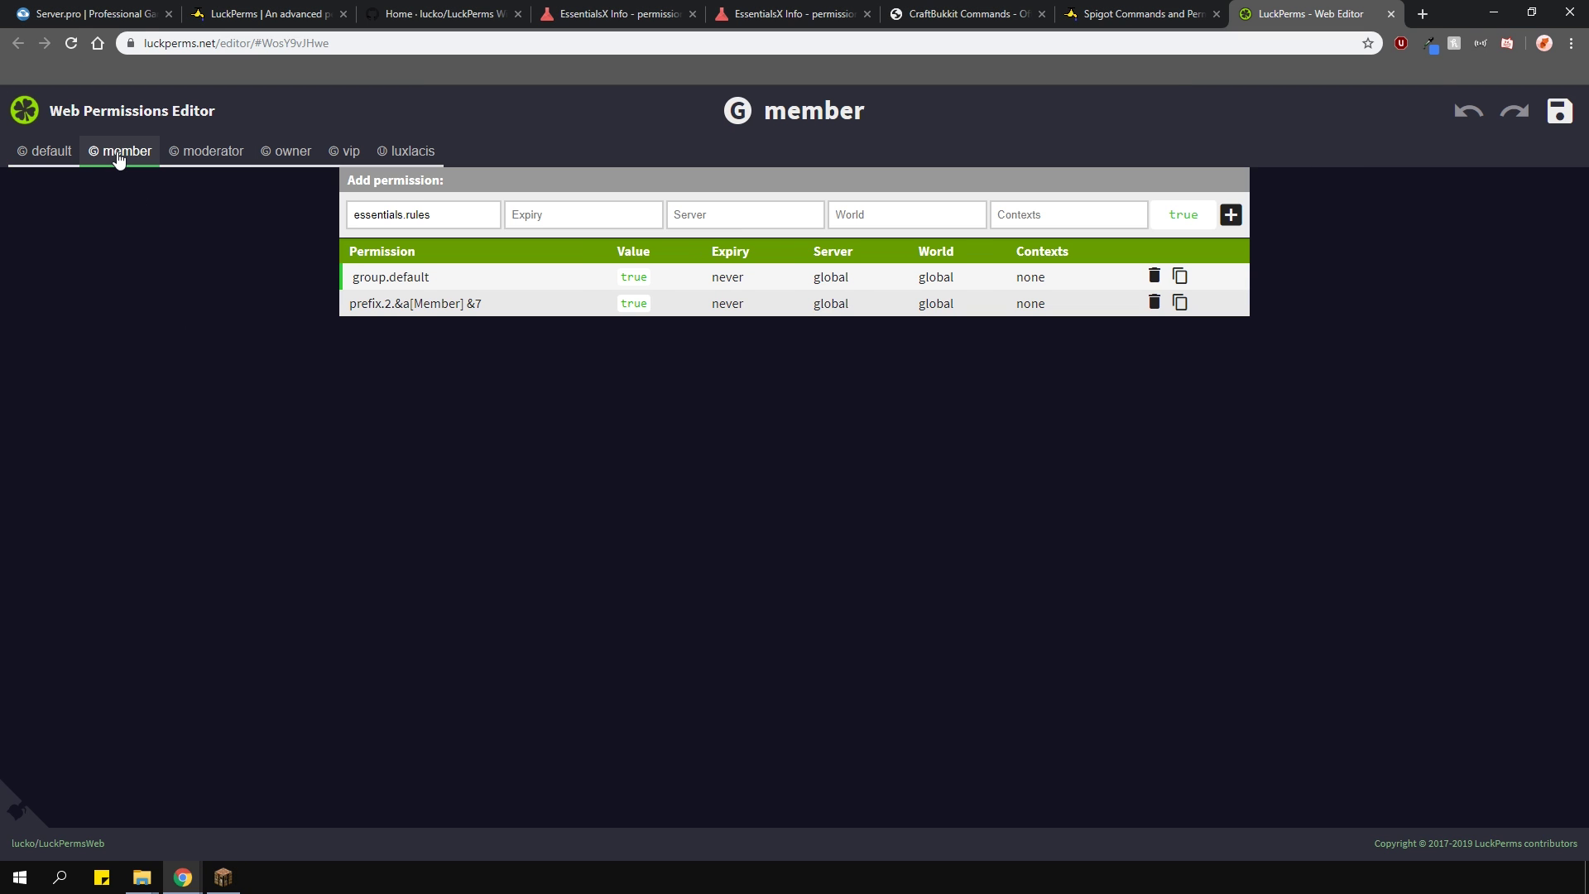
left_click(442, 217)
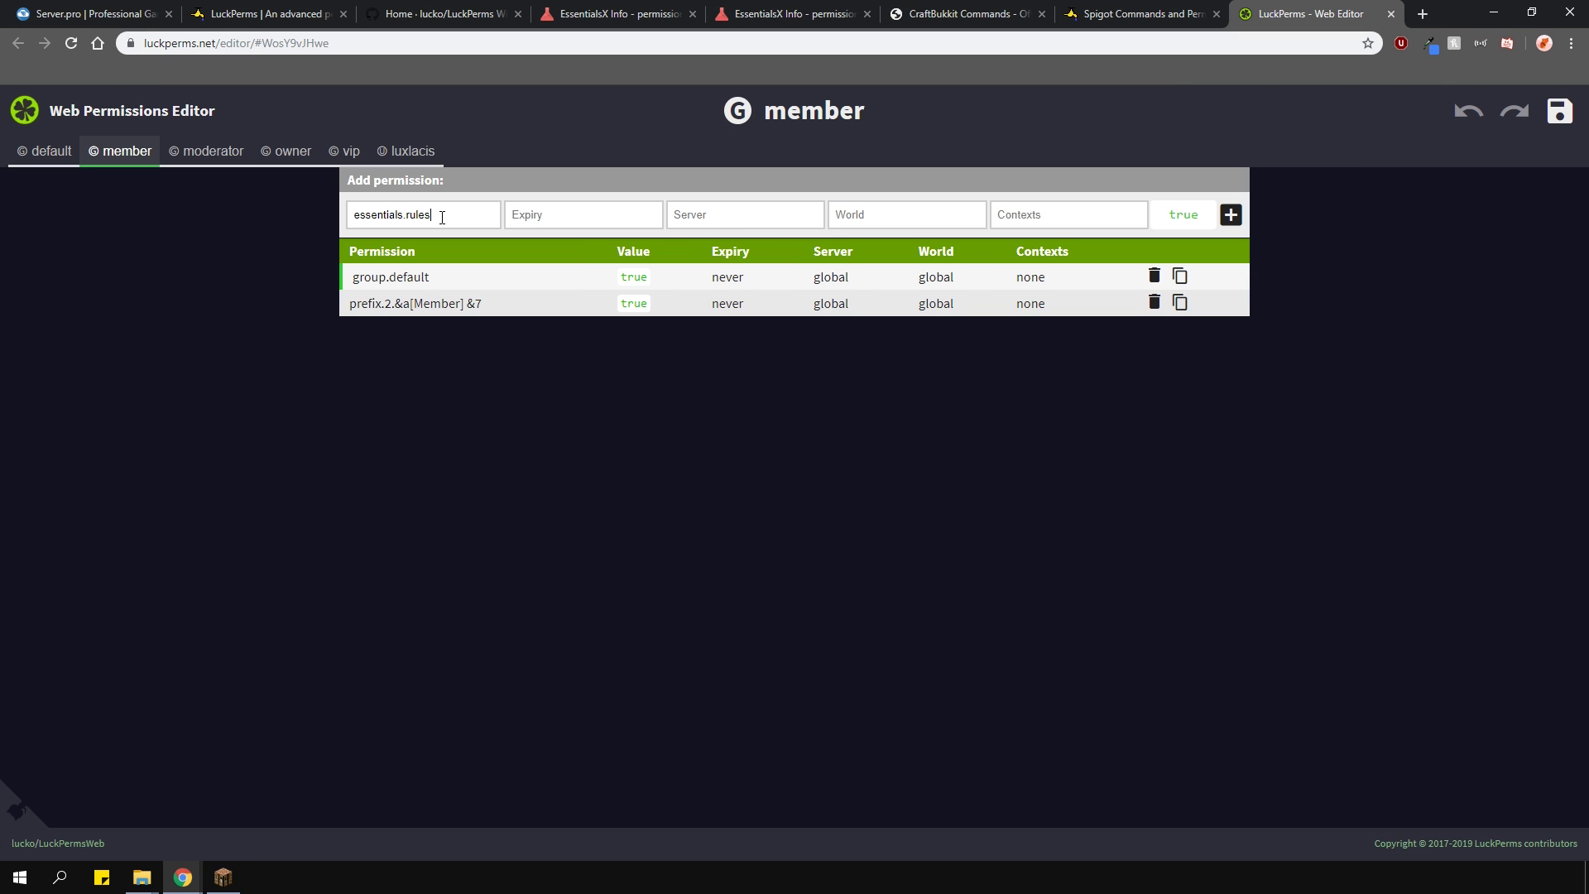
left_click(1182, 217)
left_click(1232, 215)
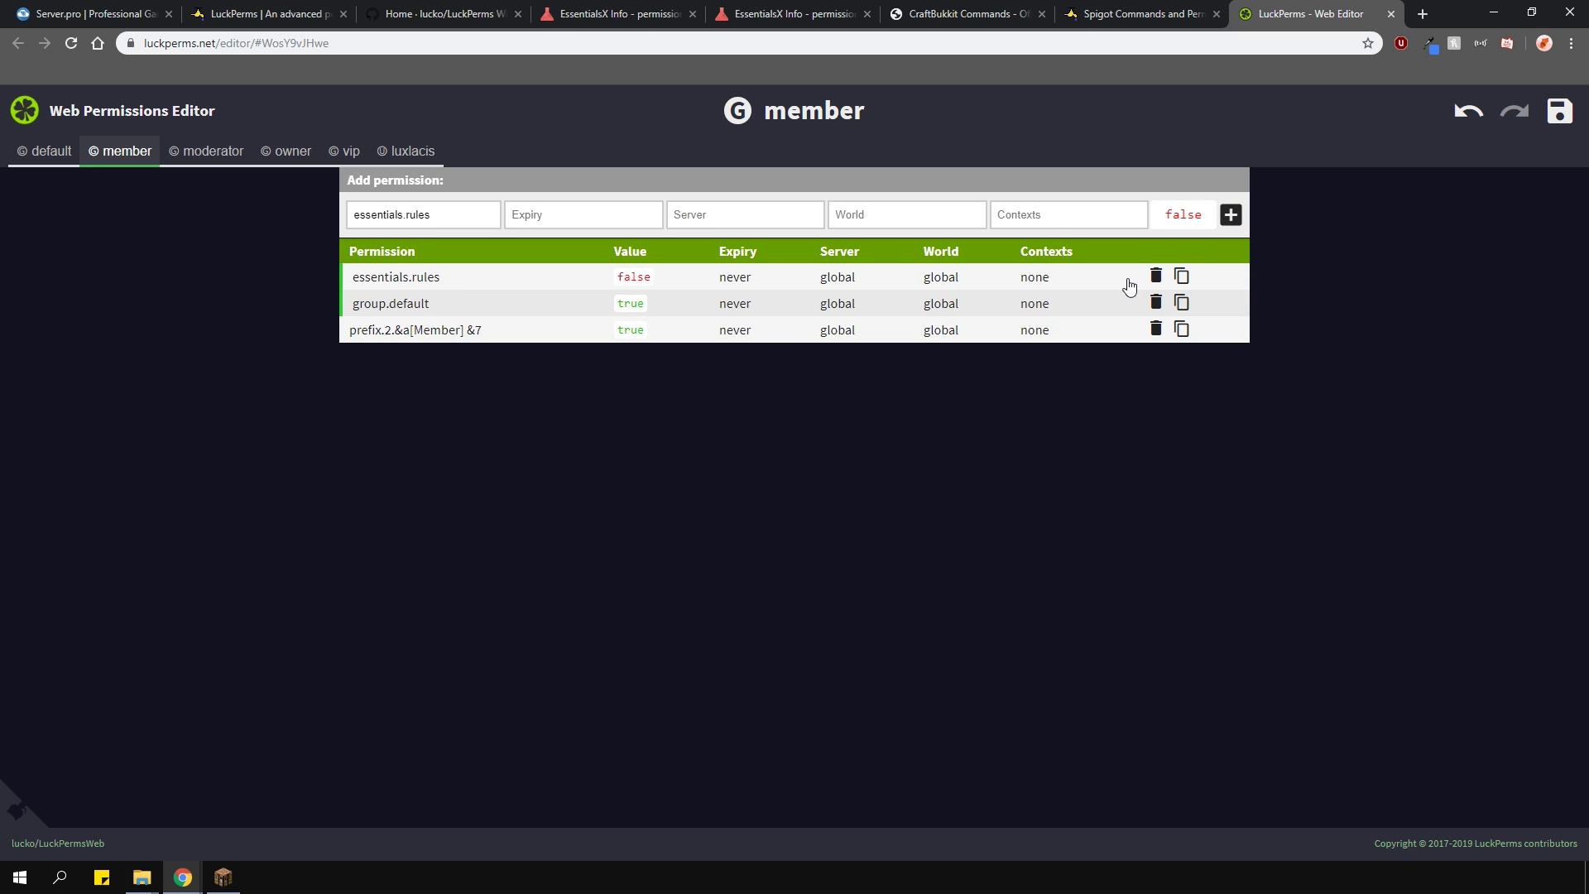
- Save the member group's essentials.rules change and apply it in Minecraft with the generated command
left_click(1556, 121)
left_click(778, 472)
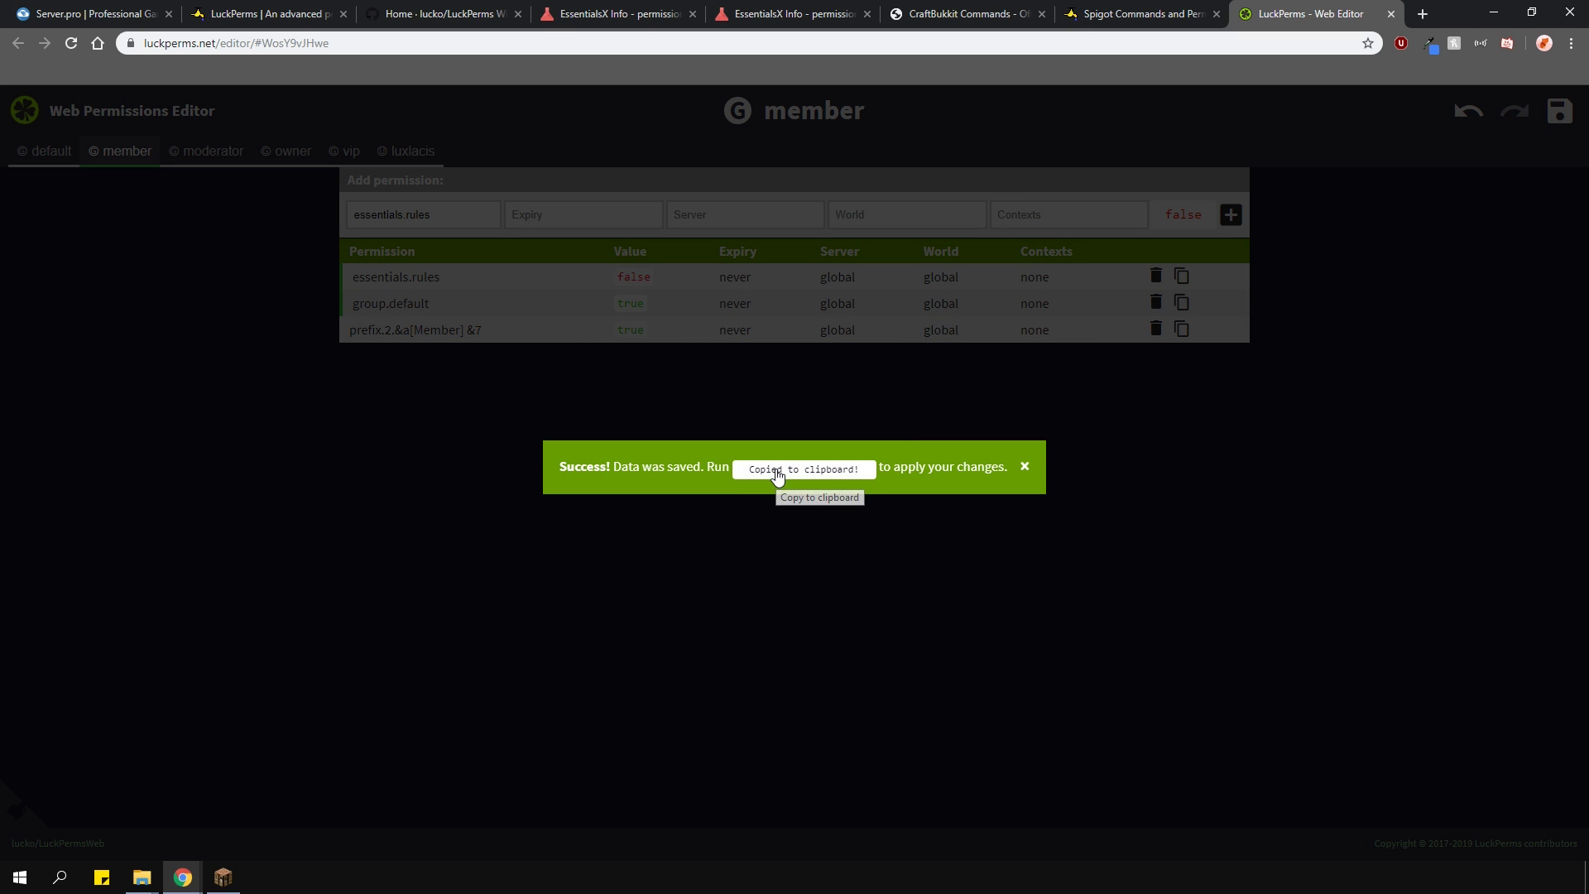
left_click(1024, 466)
left_click(222, 878)
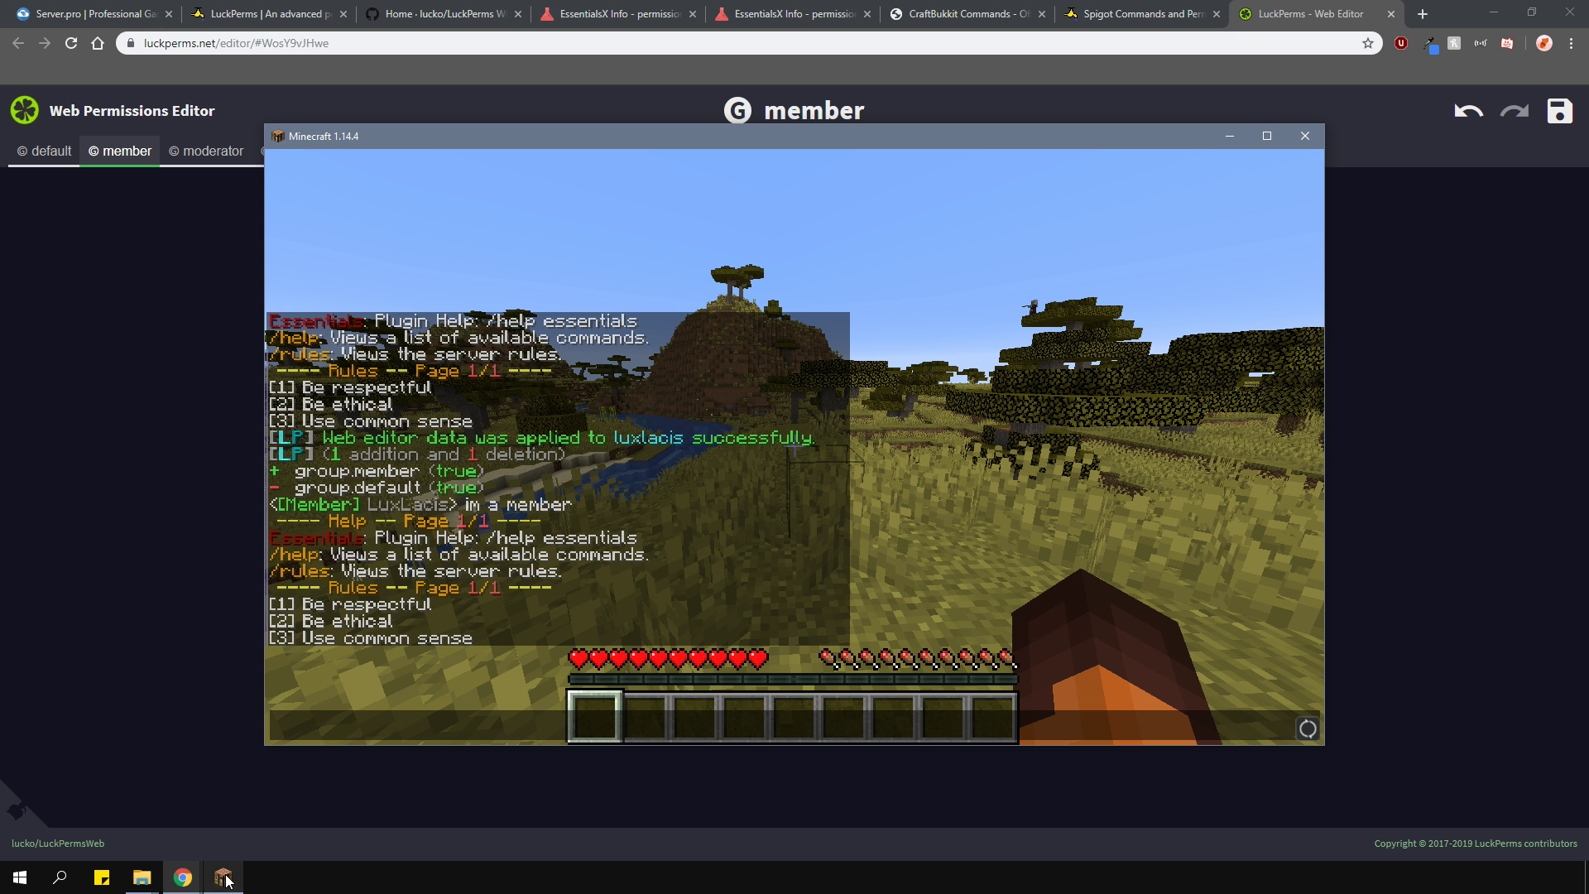
key("ctrl+v")
key("Return")
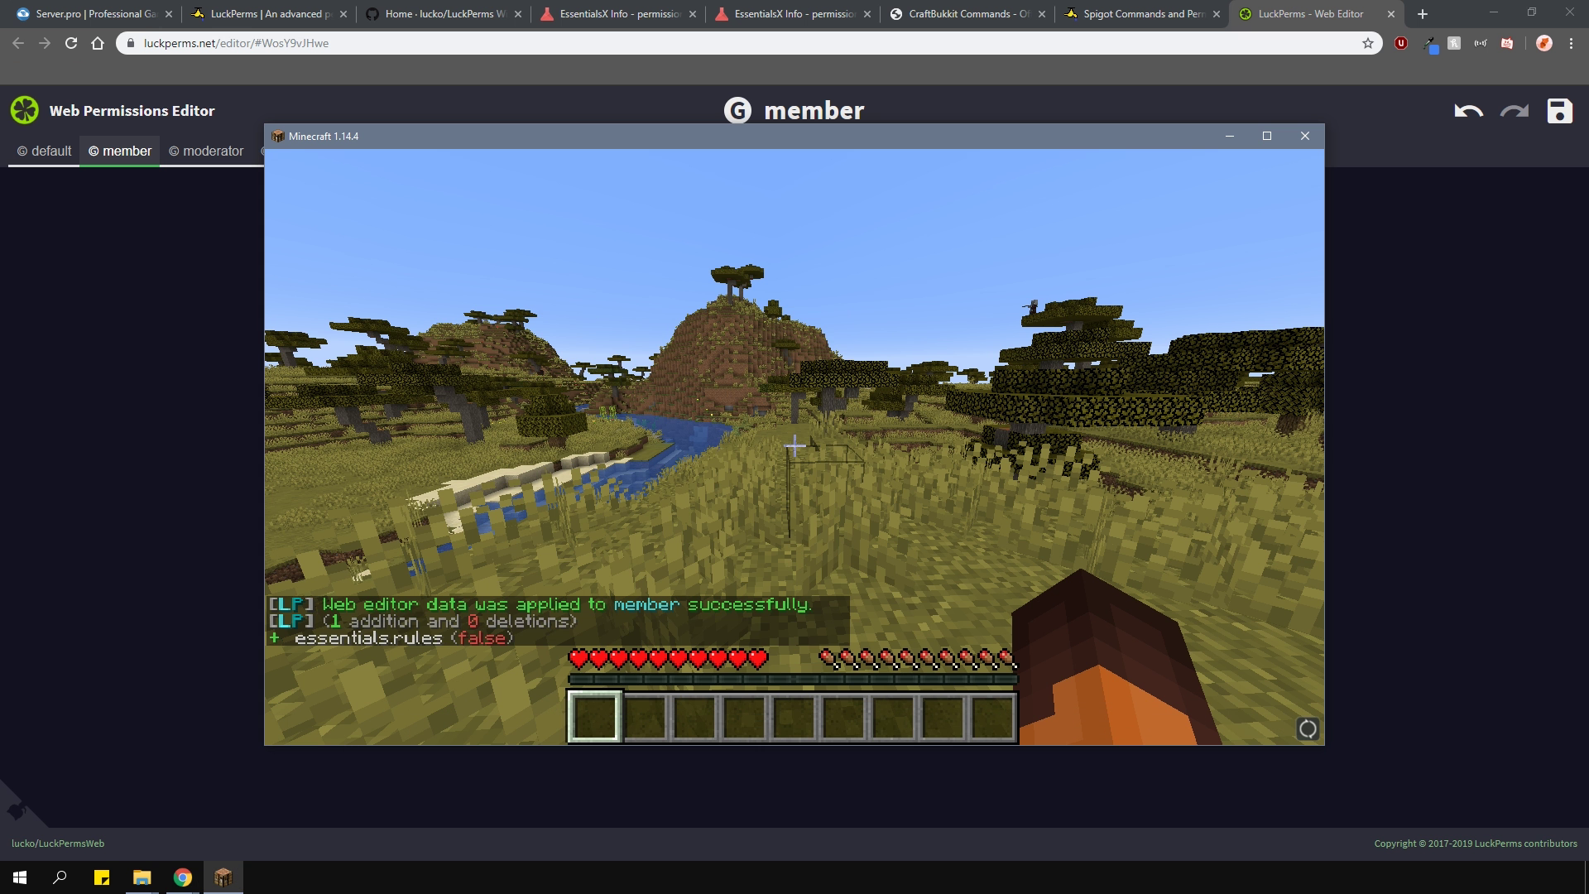
- Run /help and /rules in the game as a member to test the denied essentials.rules permission
type("t/help")
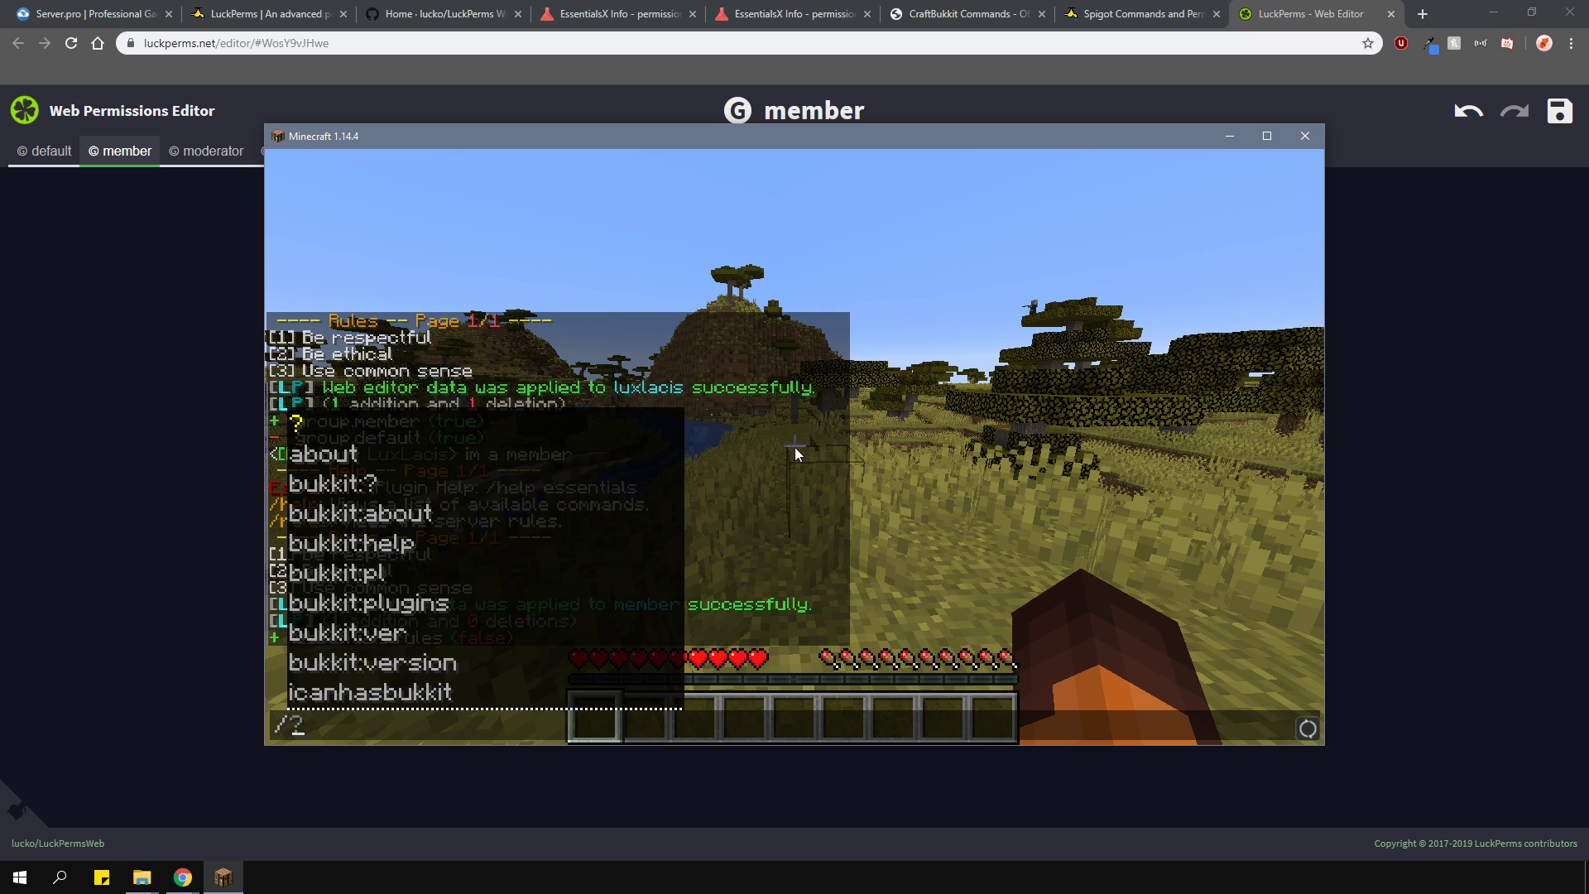
key("slash")
type("rules")
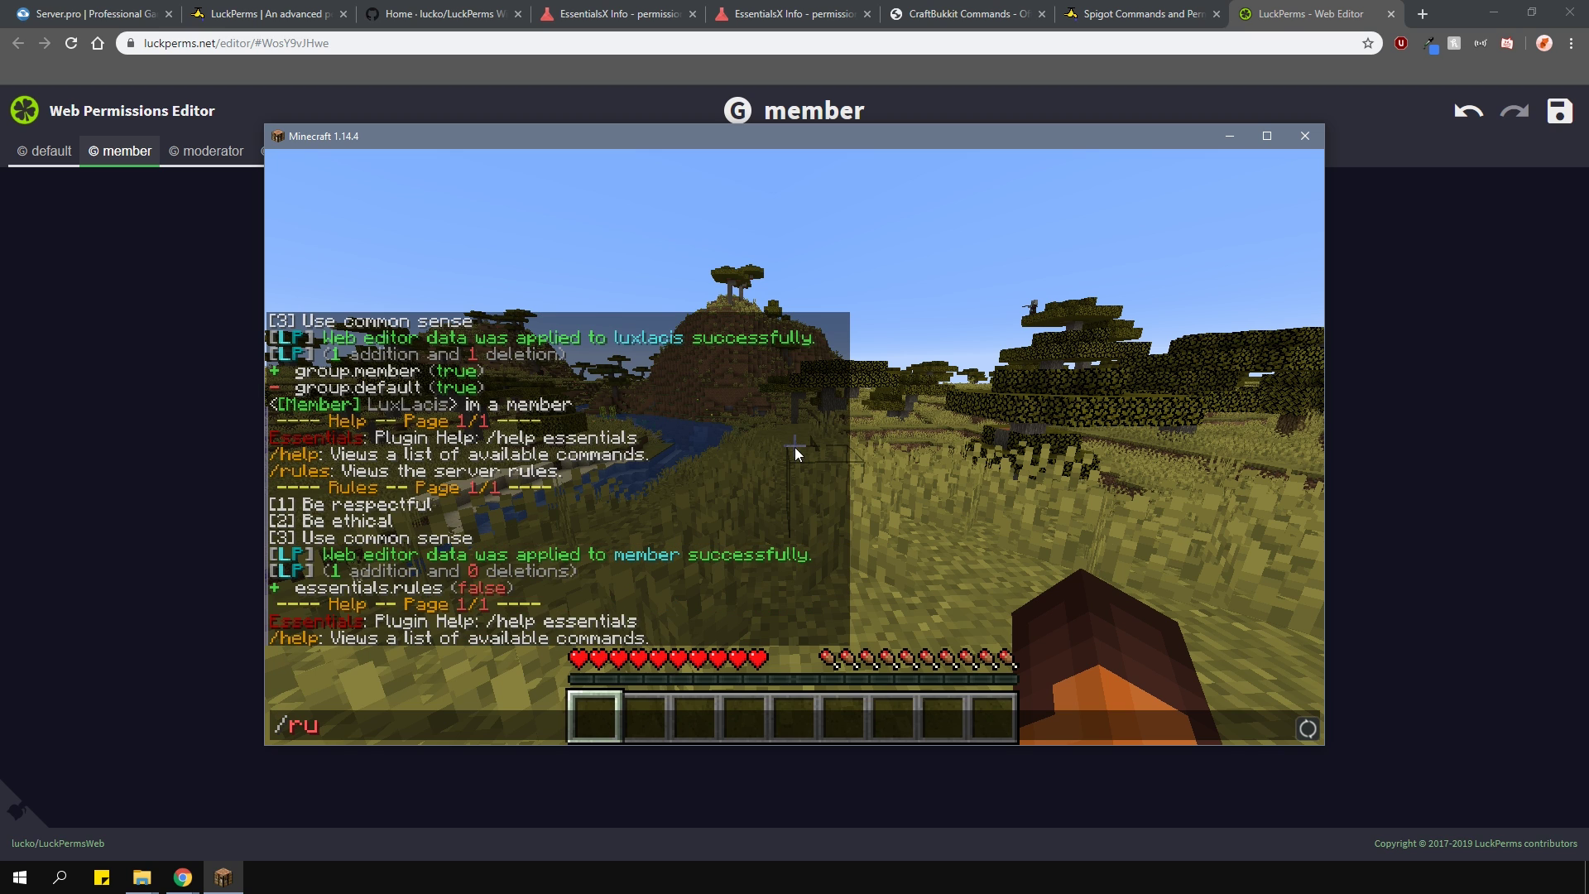
key("Return")
key("t")
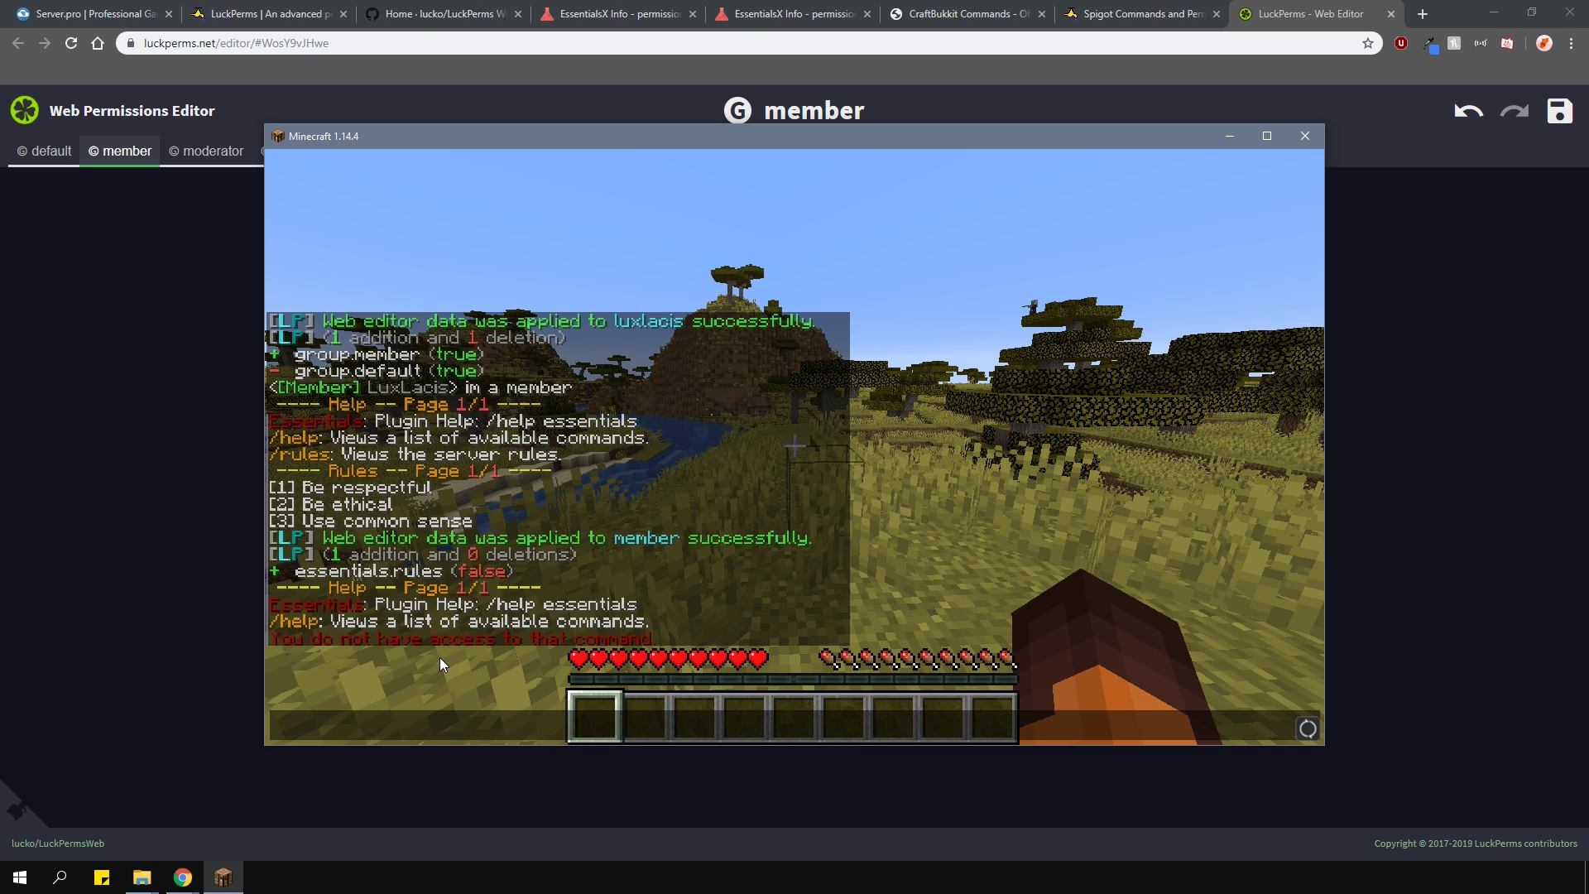
- Return to the web editor and change the player's group permission to group.moderator
left_click(260, 532)
left_click(405, 151)
double_click(414, 305)
type("moderat")
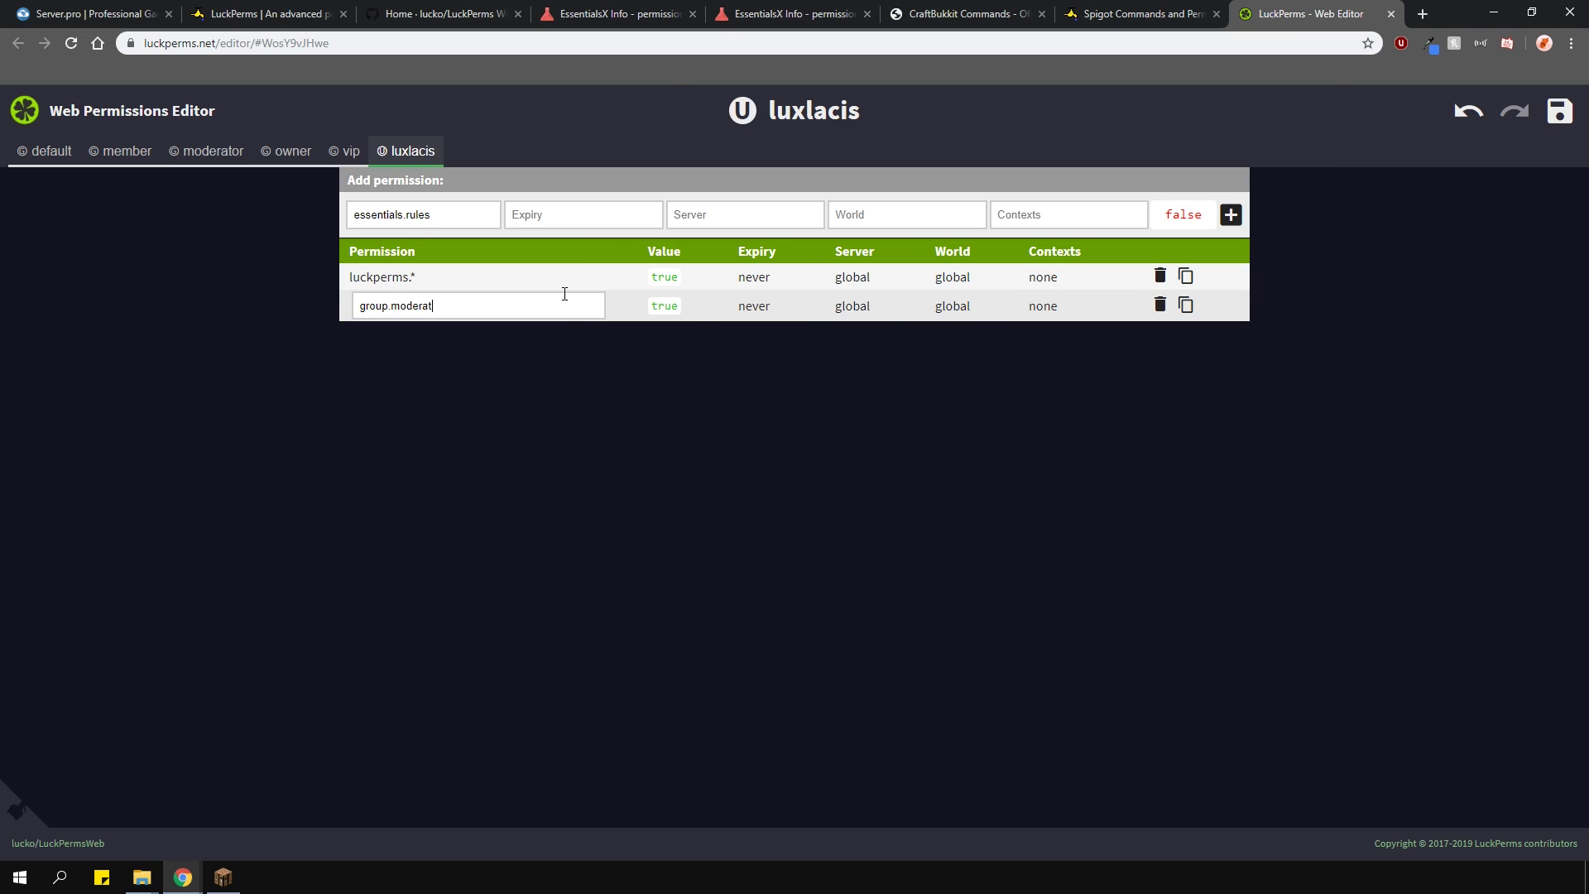
type("or")
key("Return")
- Save the player's group.moderator change and apply it in Minecraft with the generated command
left_click(1560, 111)
left_click(815, 470)
left_click(1031, 466)
left_click(224, 875)
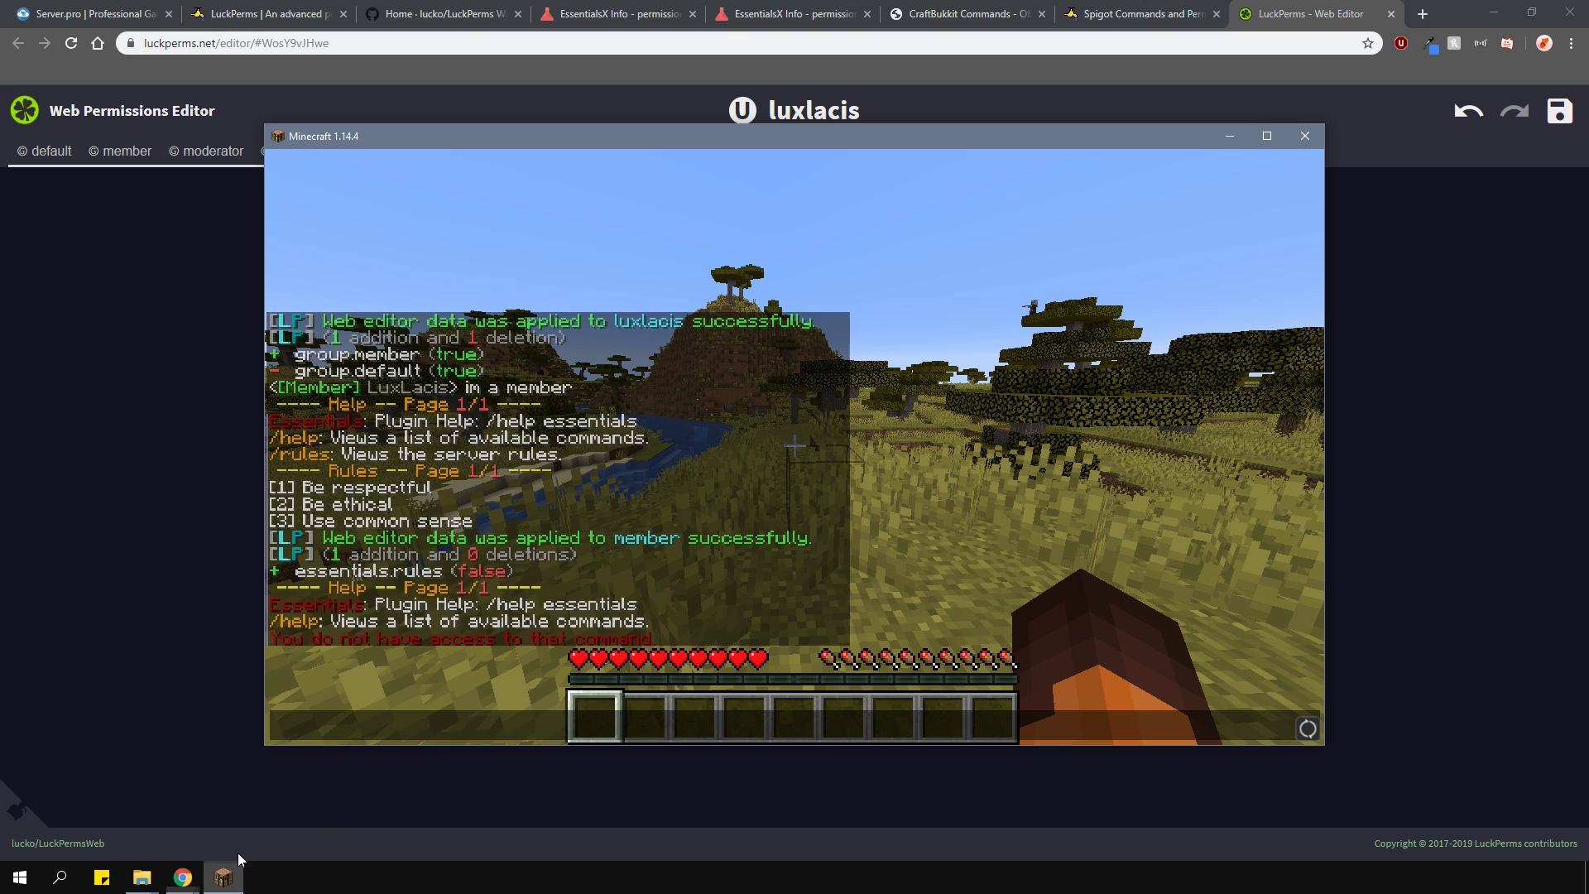
type("/lp applyedits WosY9vJHwe")
key("Return")
- Send the chat message "hi im a moderator" and run /help to check the moderator's prefix and inherited permissions
key("t")
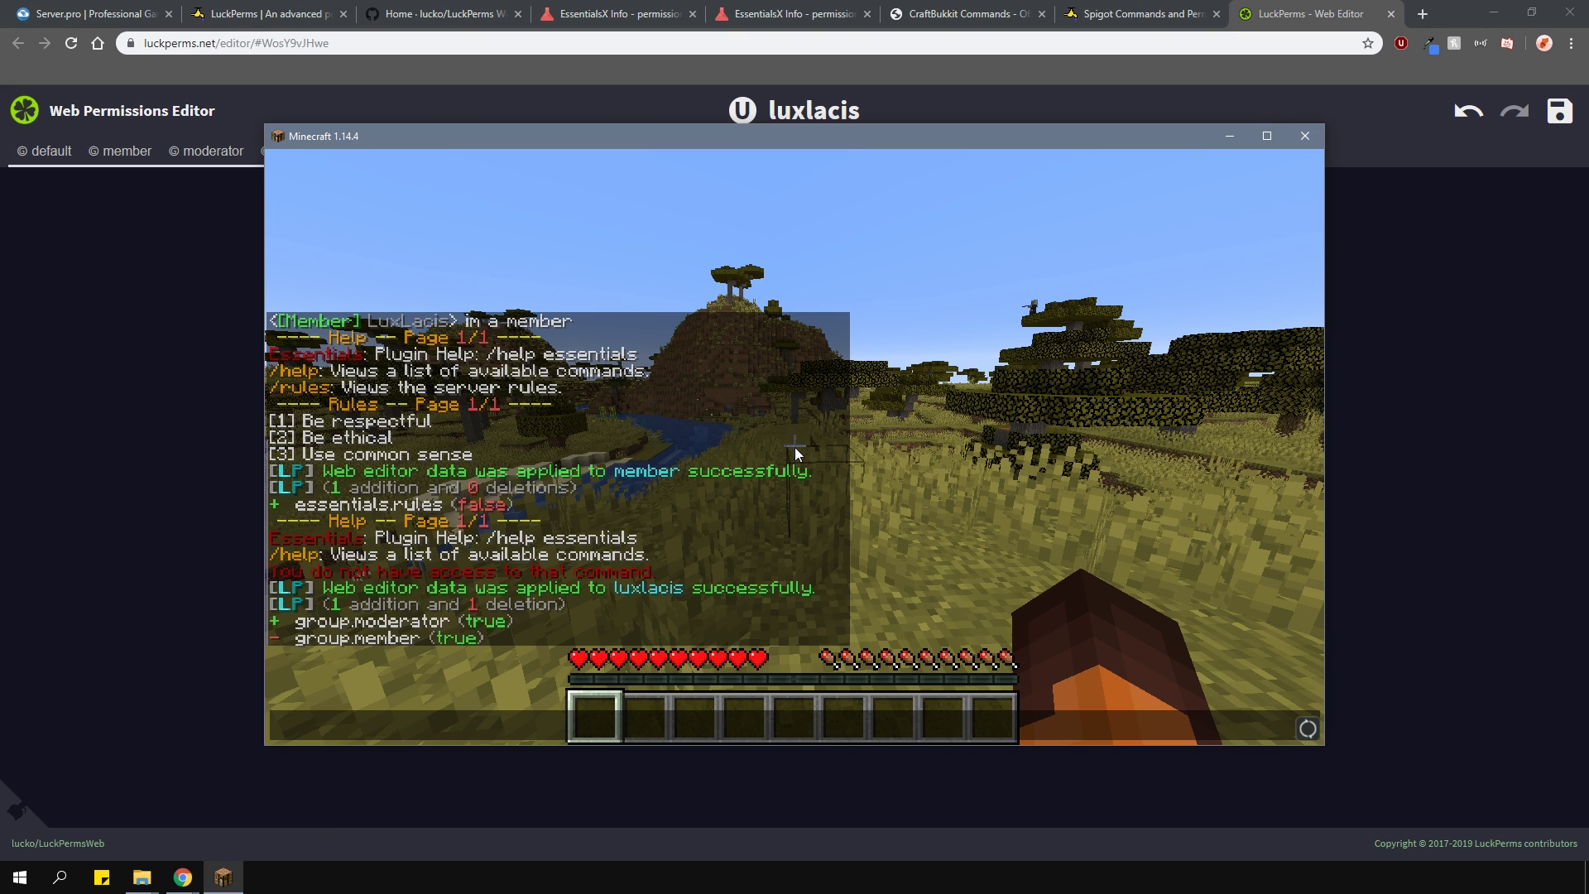
type("hi im a moderator")
key("Return")
type("/help")
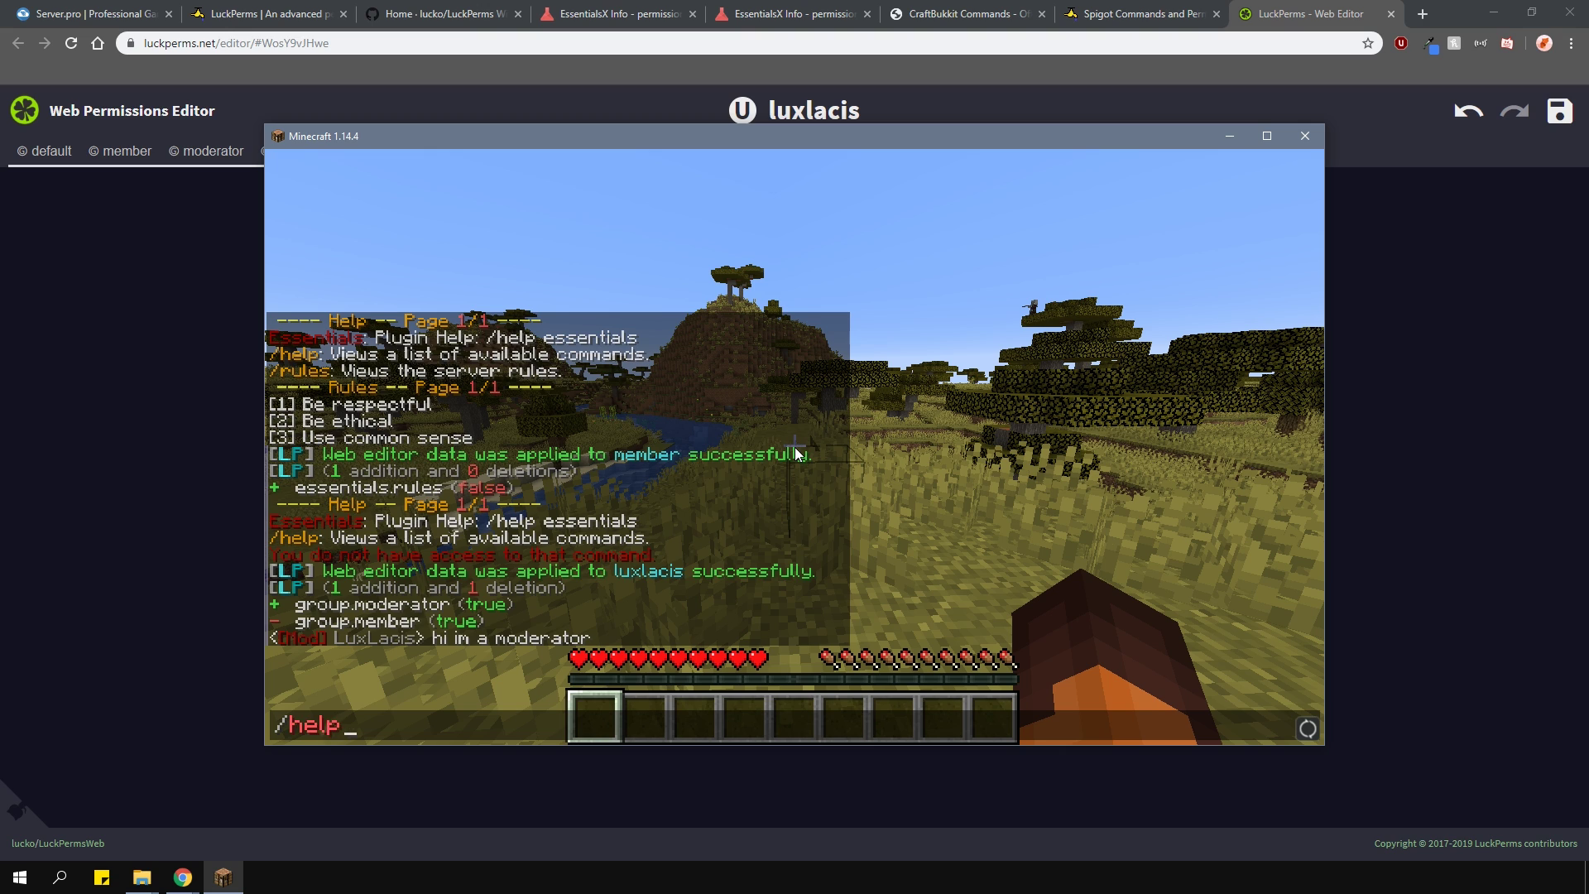
key("Return")
- Send the chat message "as you can see it inherits from the member group, even the permissions are not allowed" in the game
type("t")
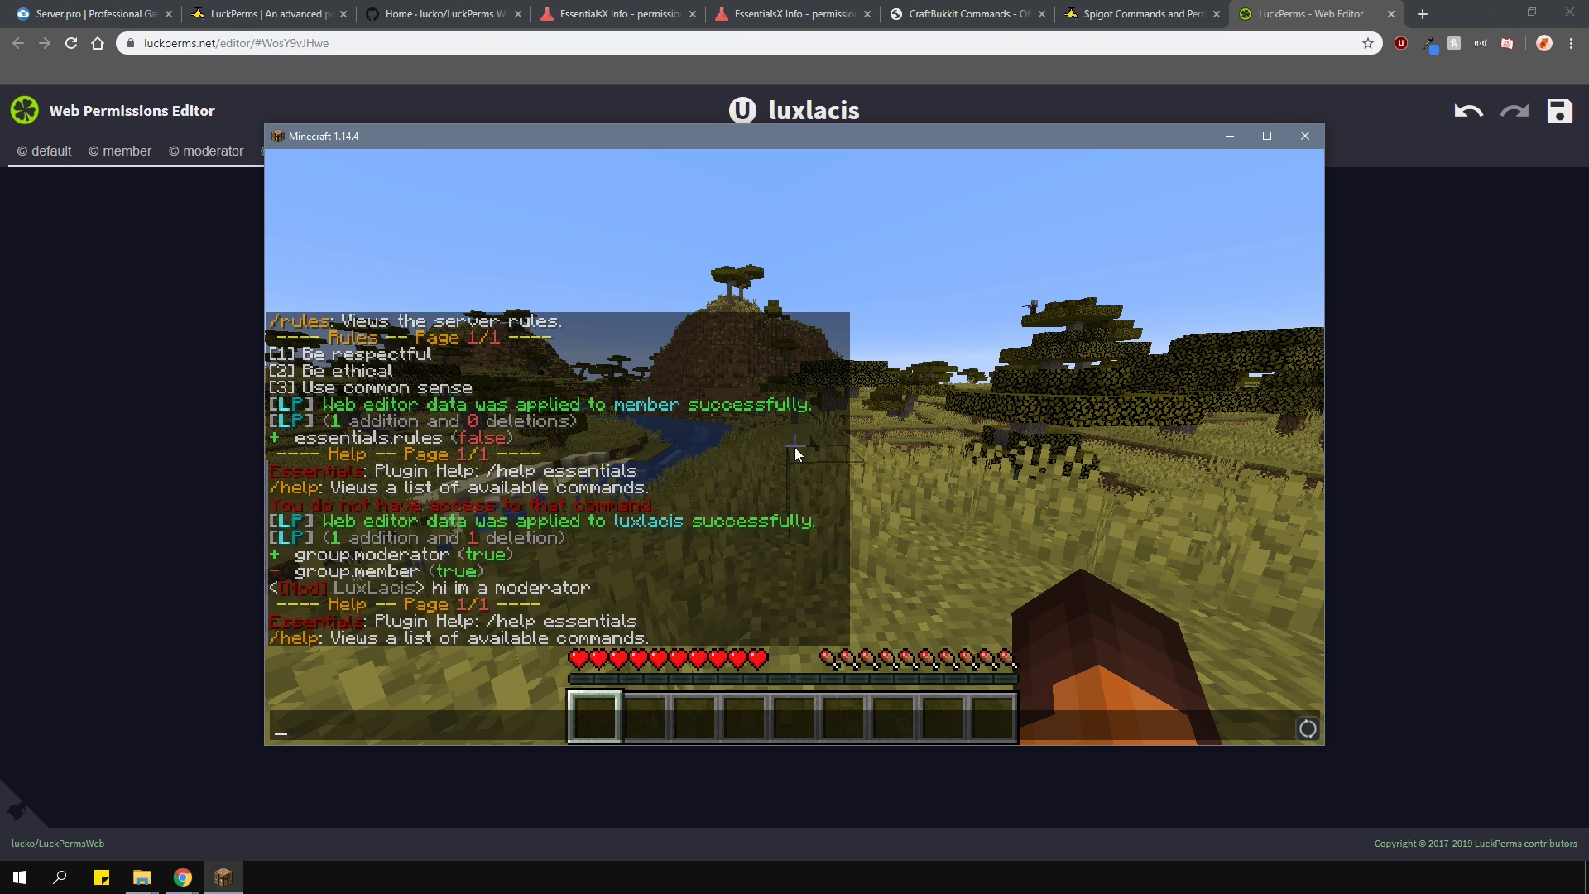
type("as you can see it inherits from th")
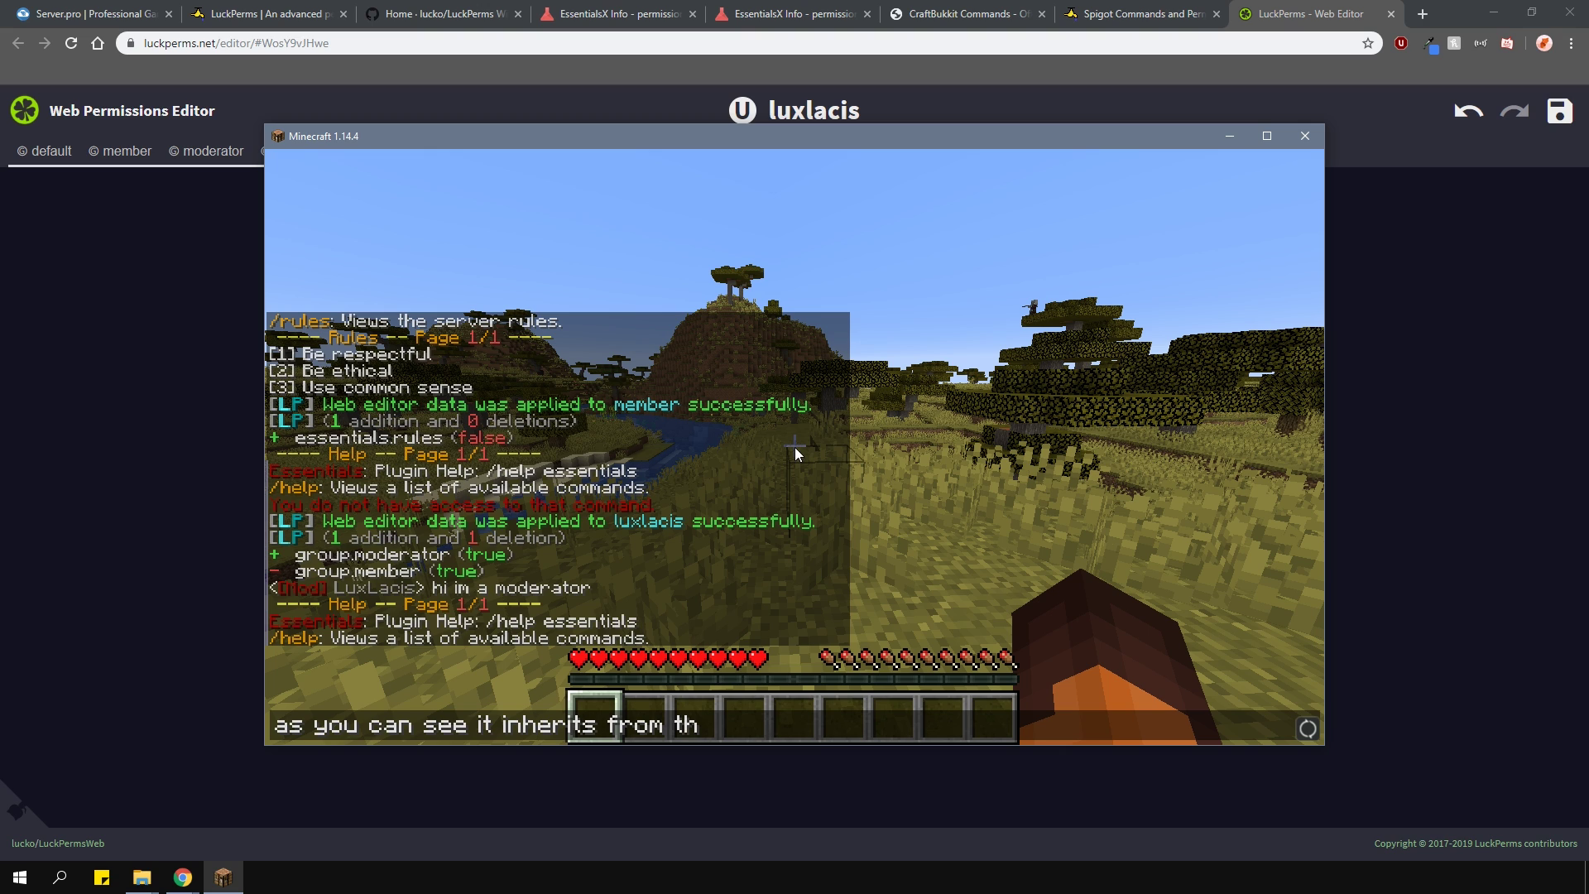
type("e member group, even the permissions are not allowed")
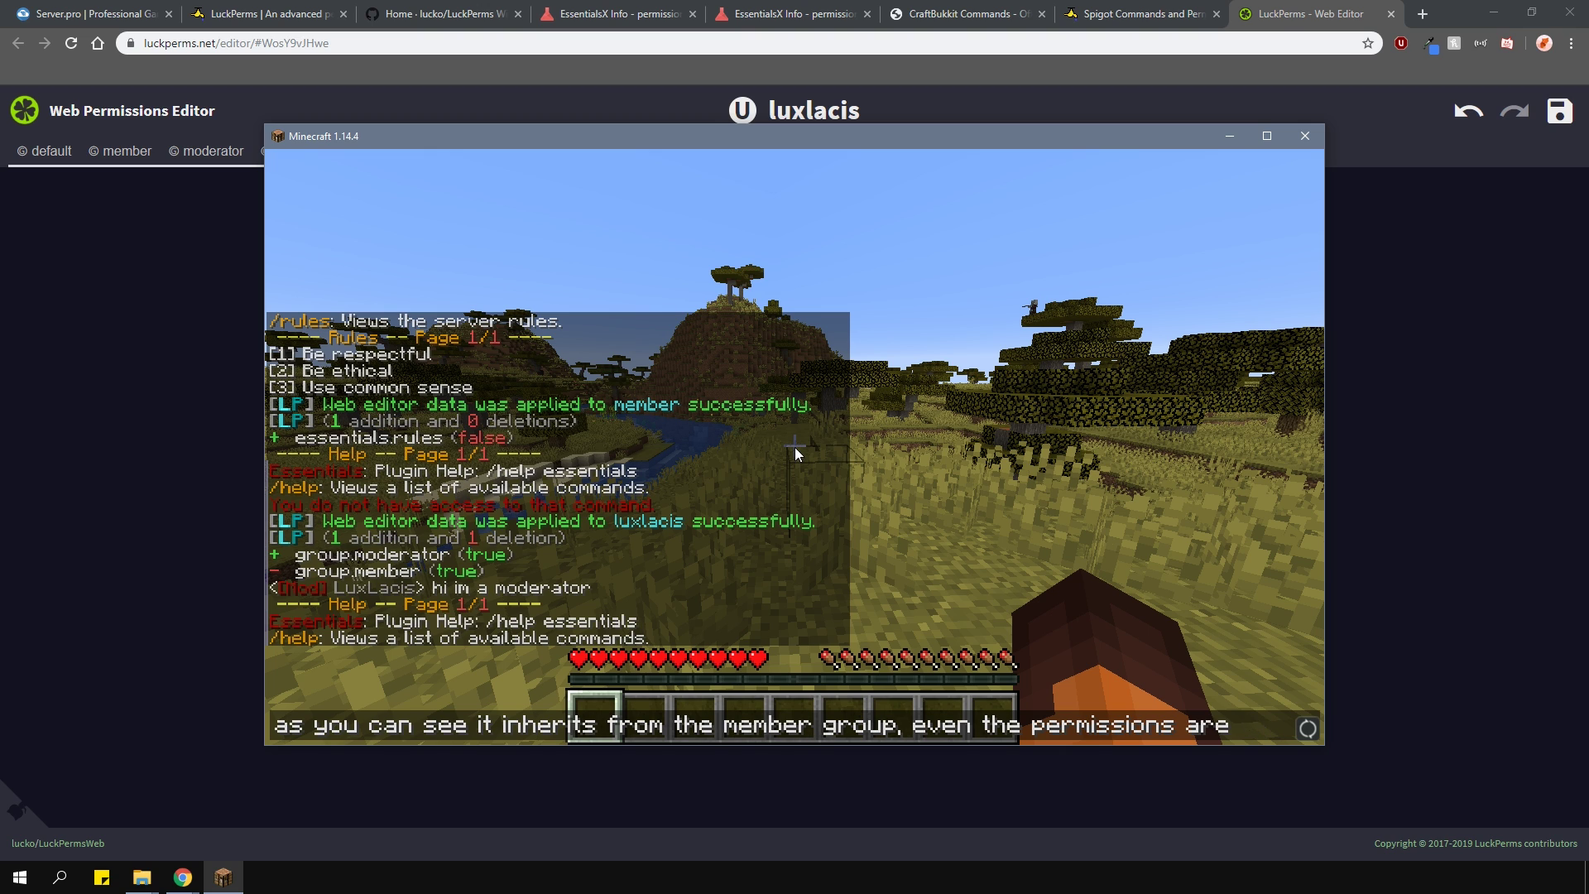
key("Return")
key("t")
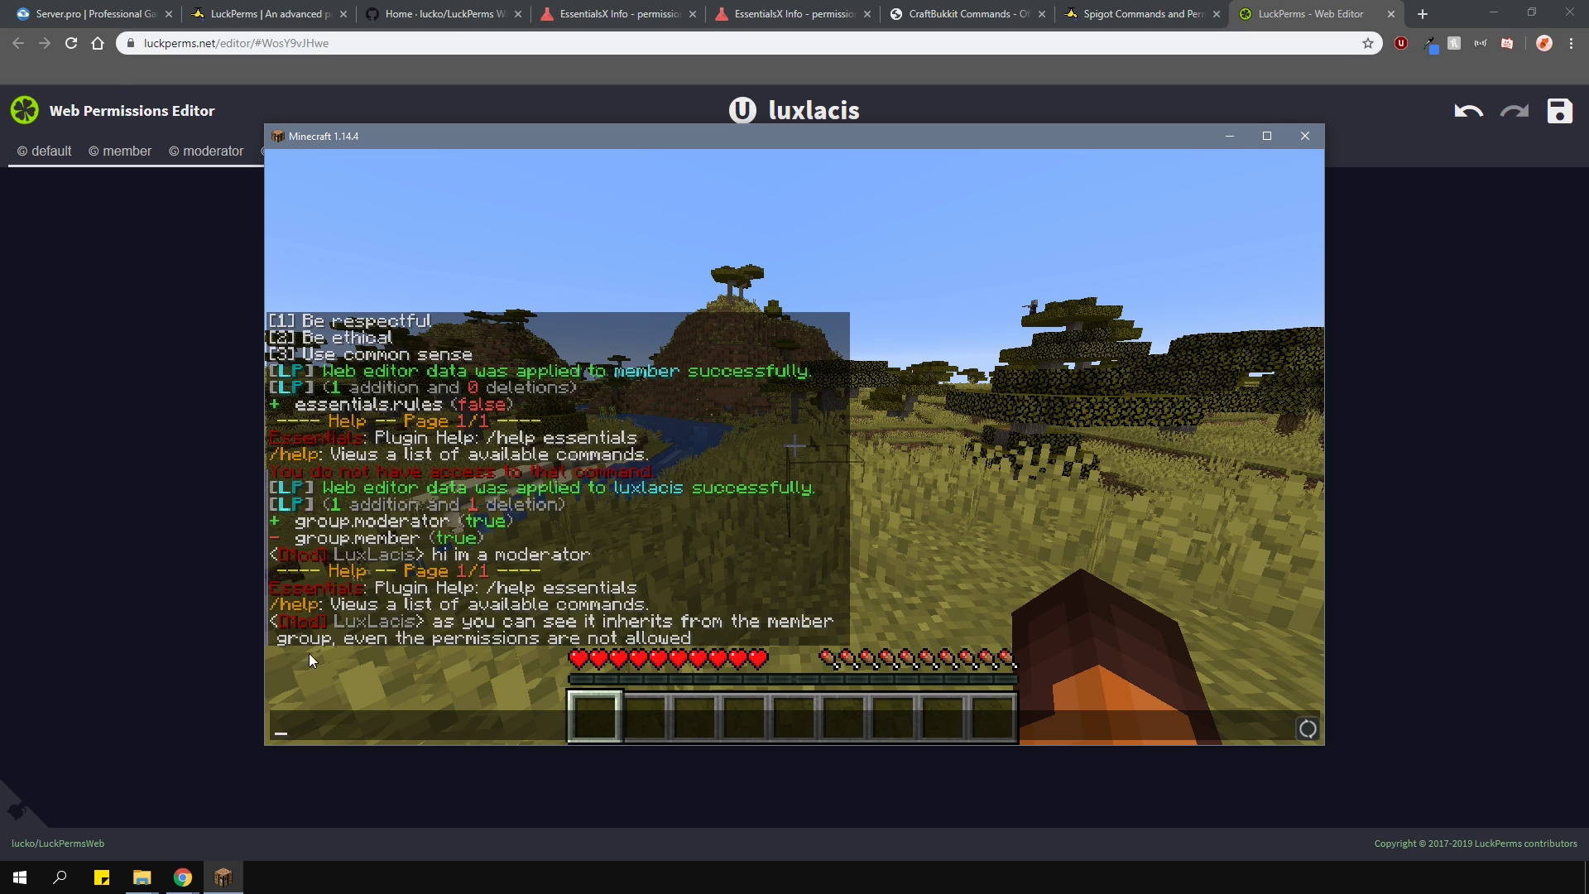
- Switch back to the browser and look through the EssentialsX permissions list for further permission nodes
key("alt+Tab")
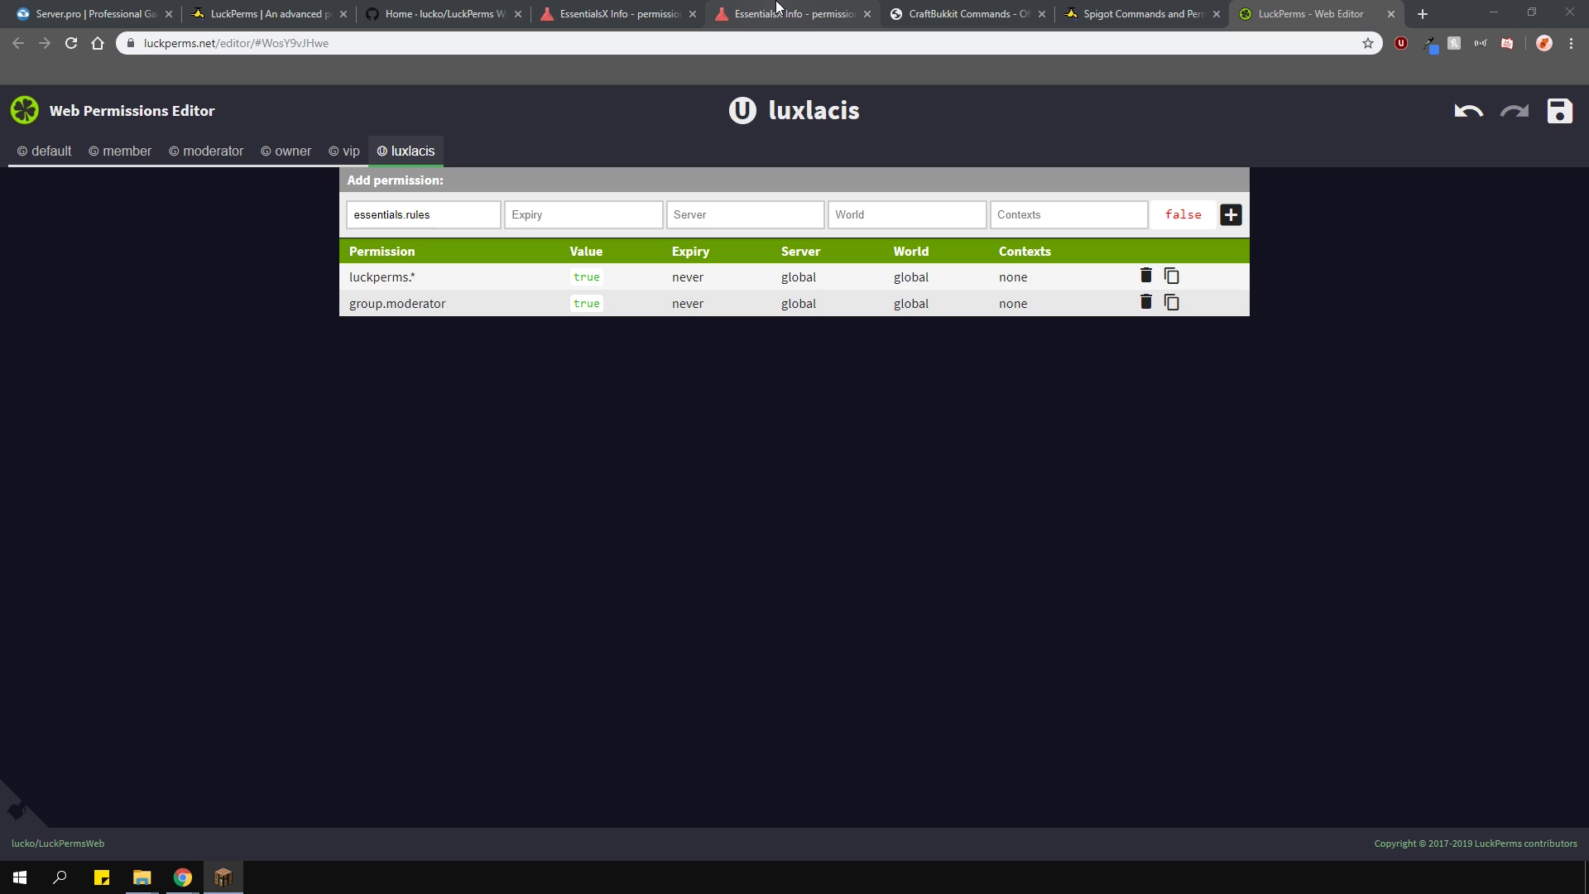
left_click(778, 10)
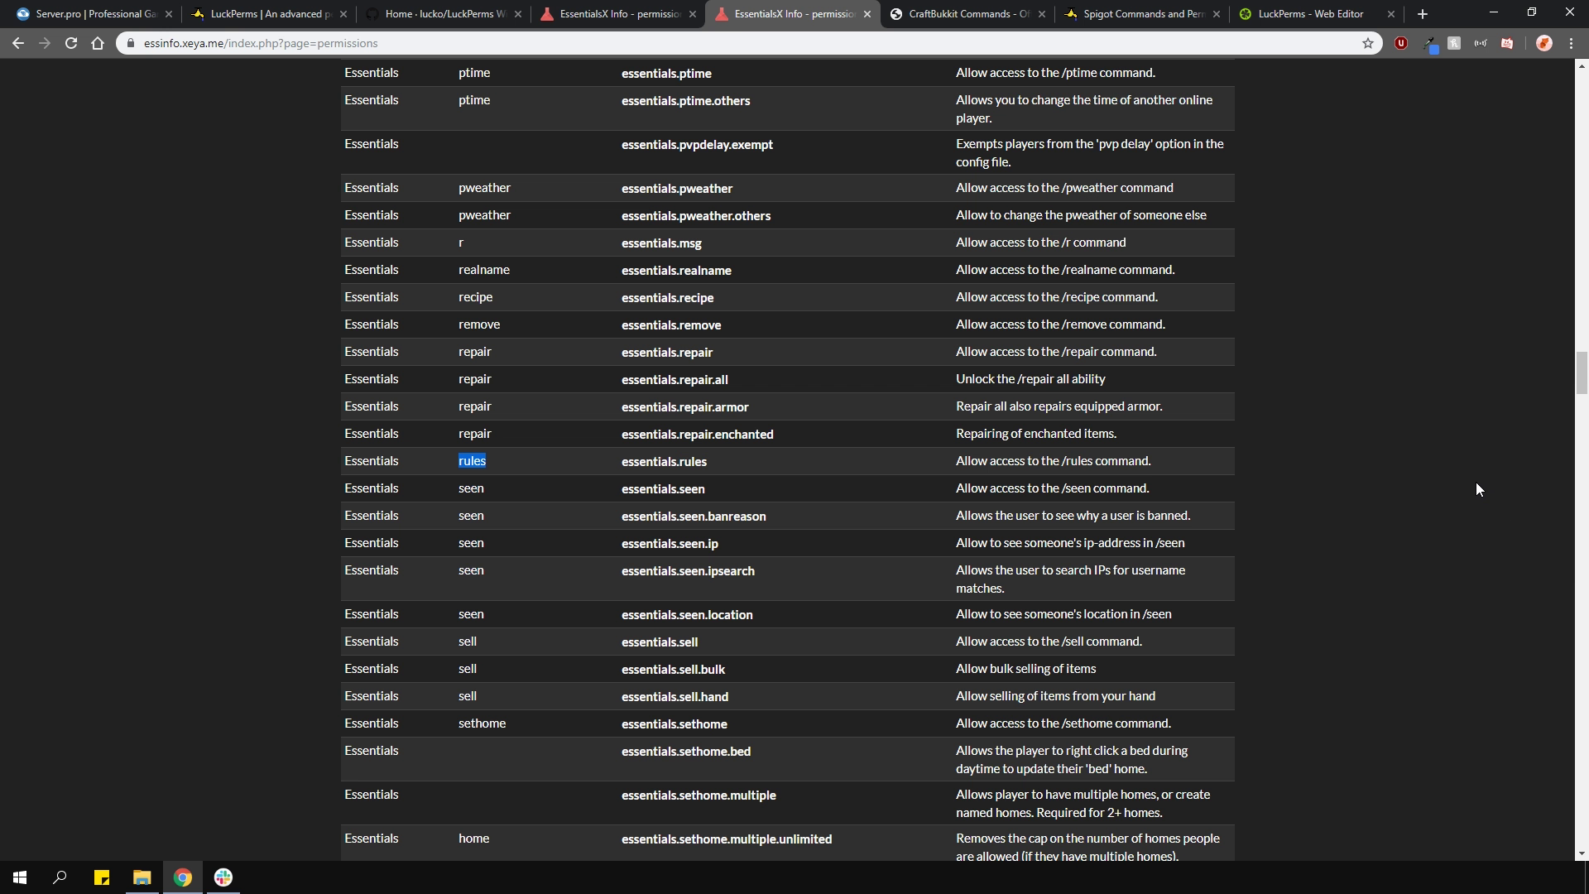
left_click(1523, 556)
left_click_drag(1582, 373, 1583, 574)
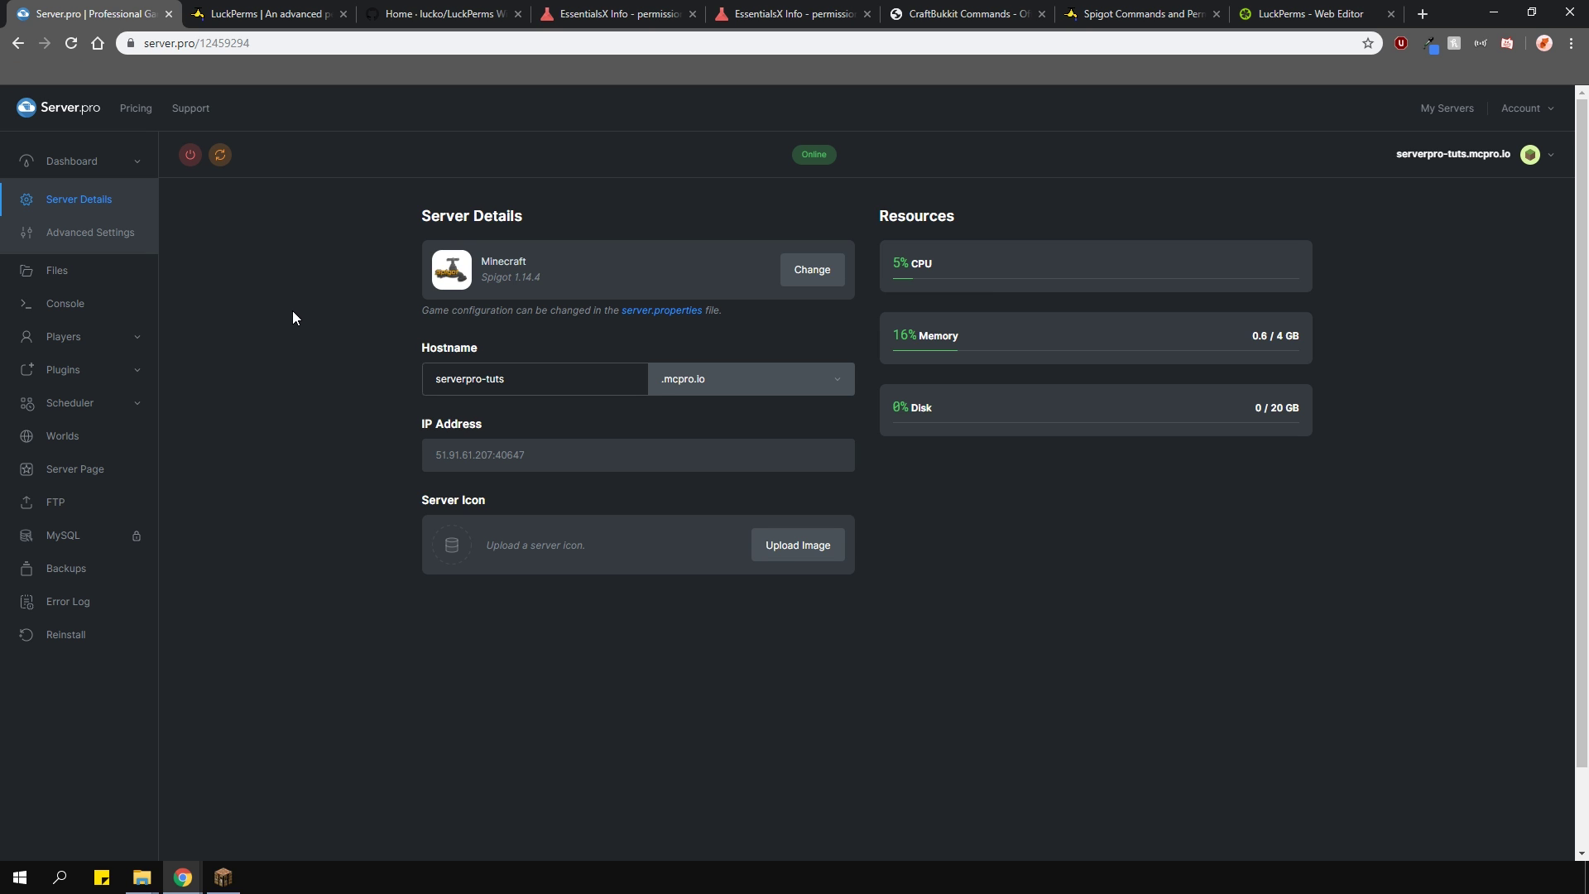
- Open the LuckPerms wiki and review its contents list of setup, command usage and feature pages
left_click(414, 15)
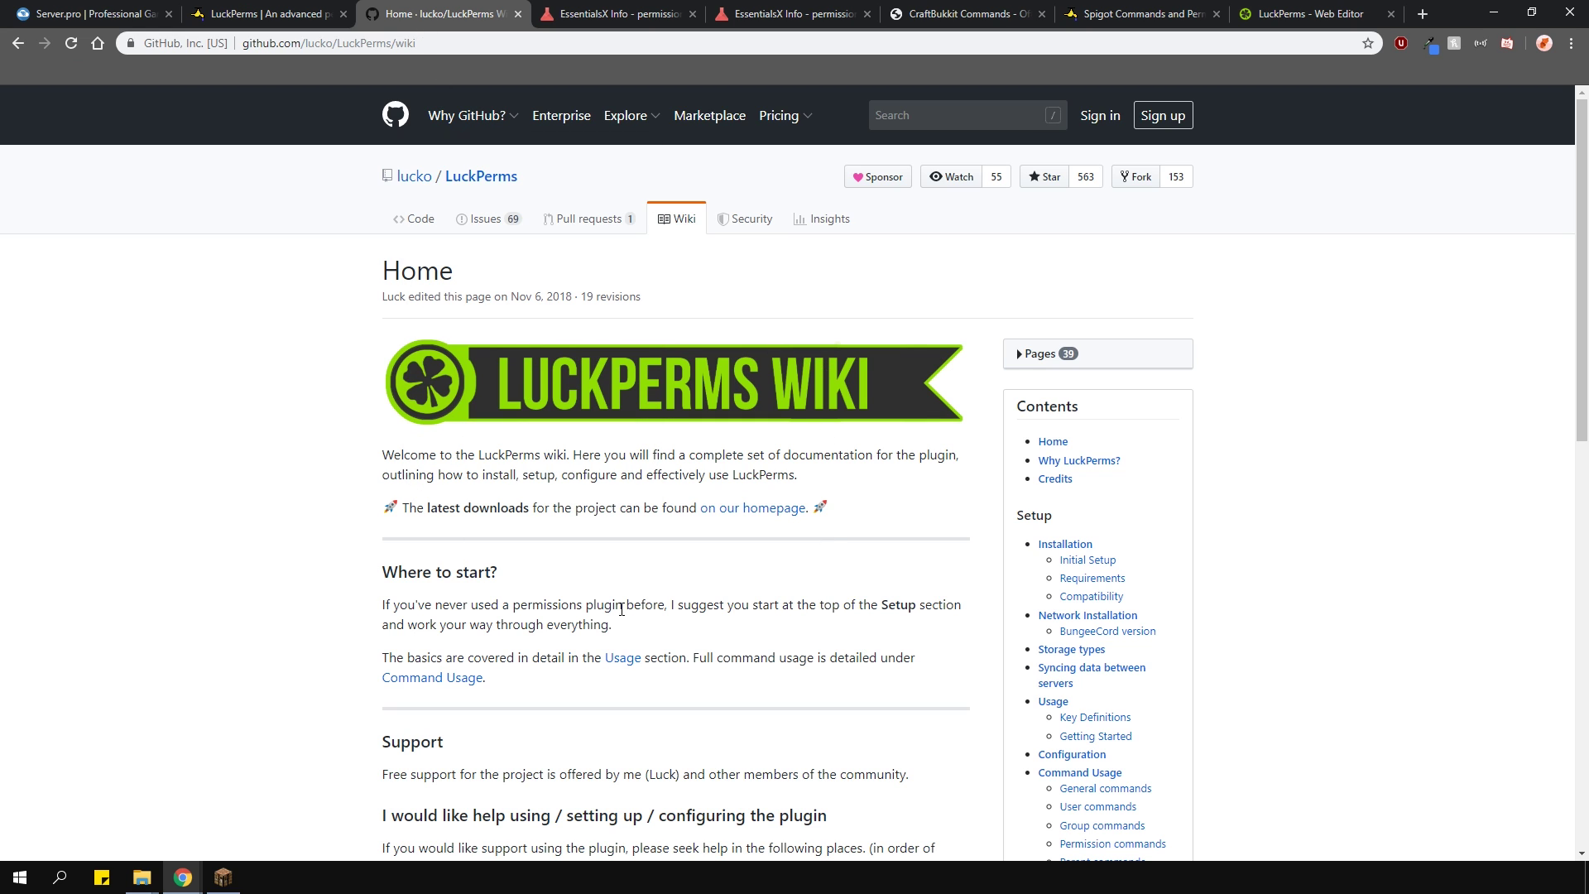
left_click_drag(1587, 238, 1587, 309)
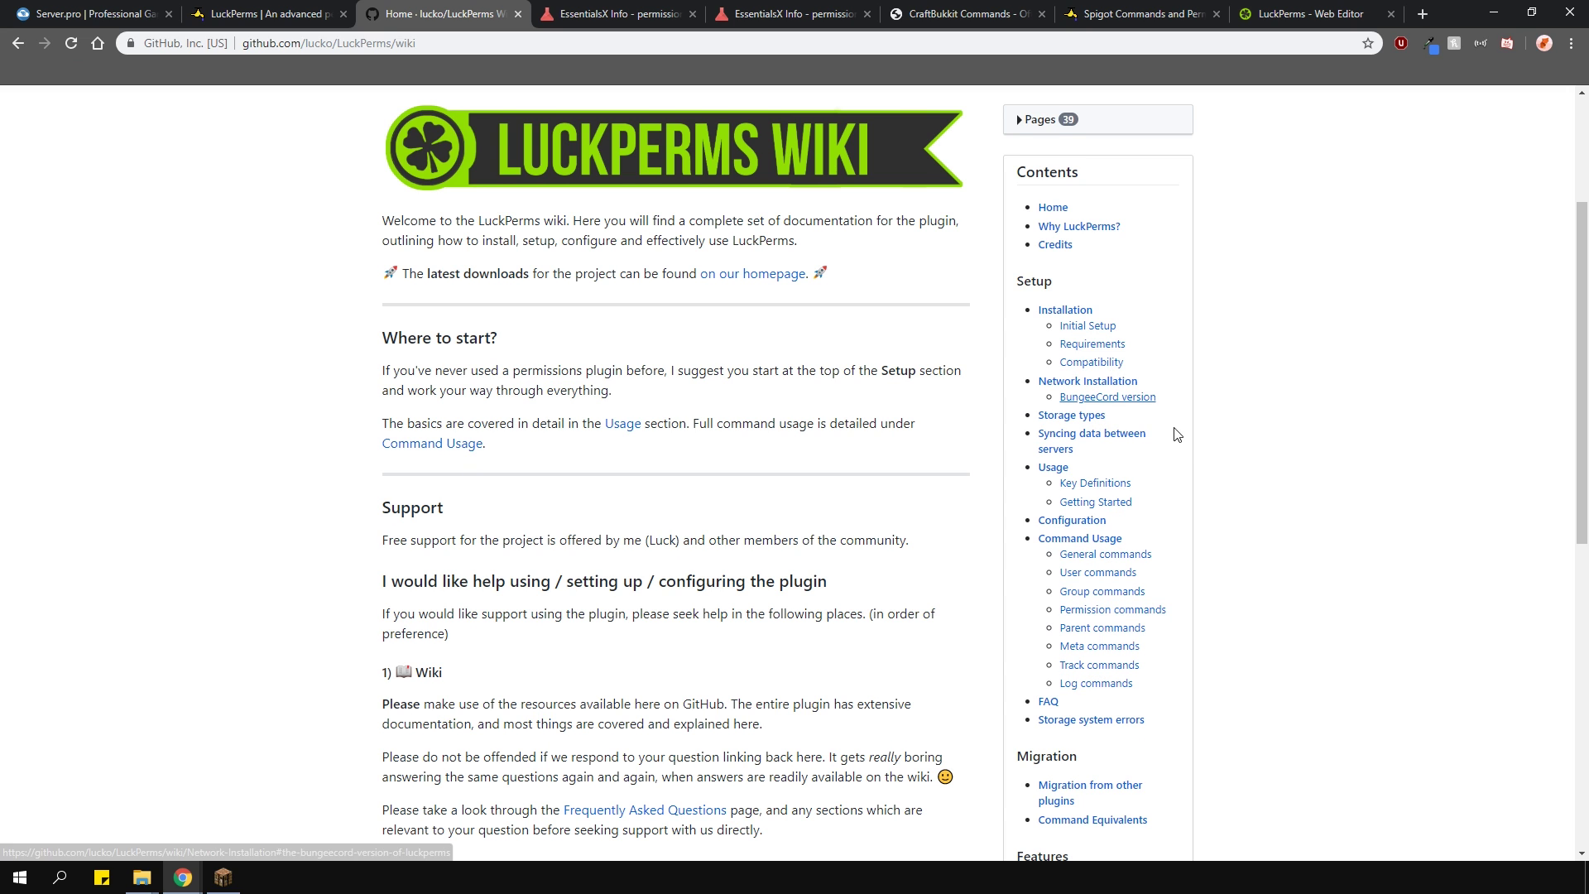
scroll(1233, 526, "down", 4)
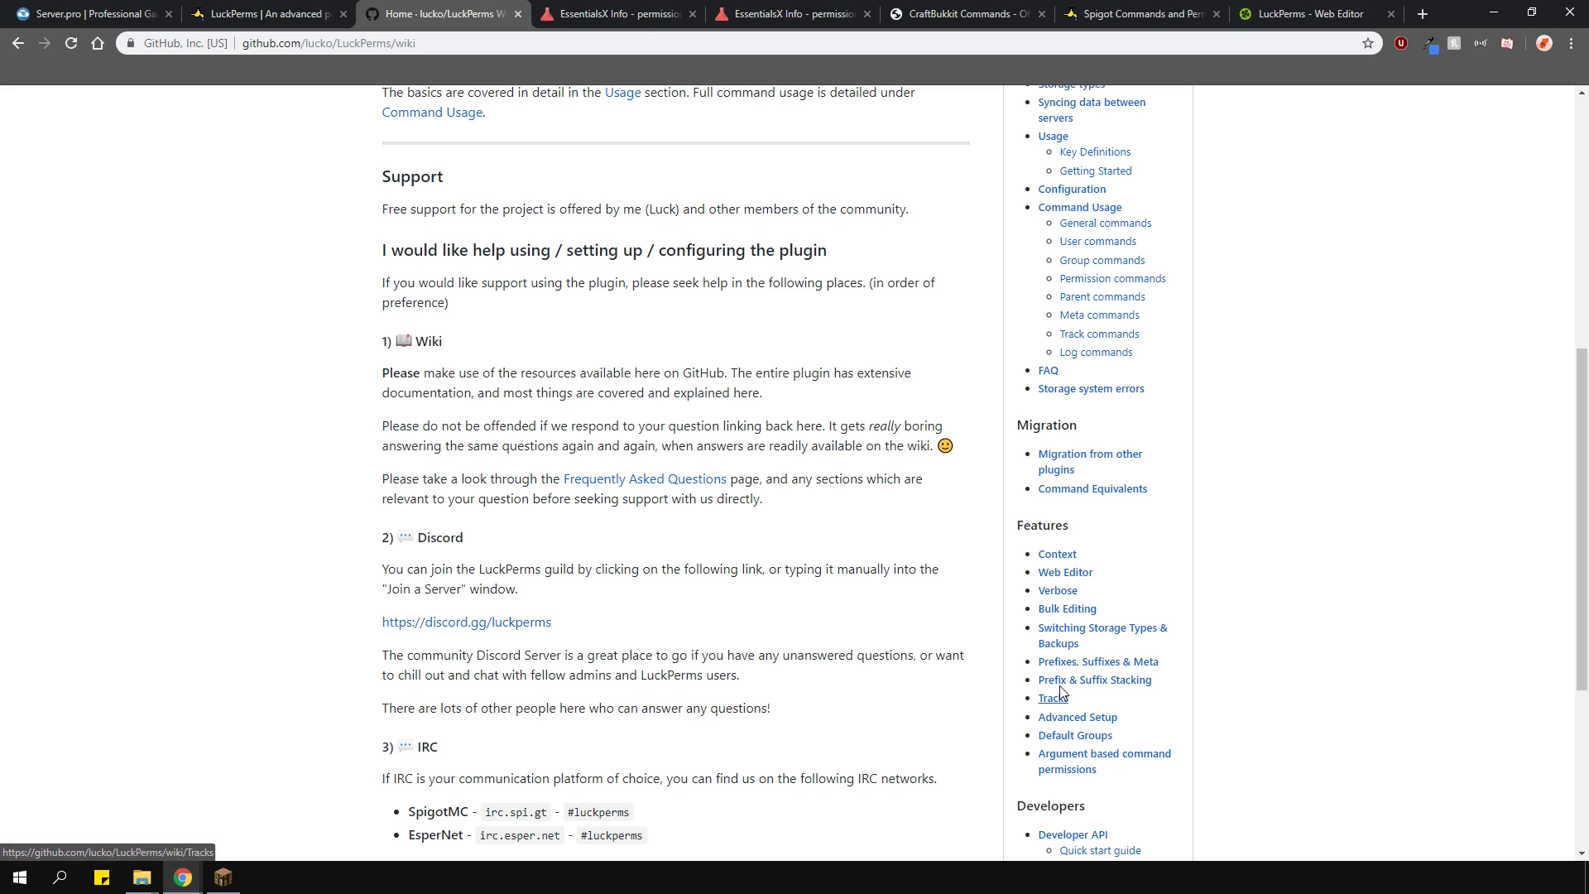
scroll(223, 394, "up", 4)
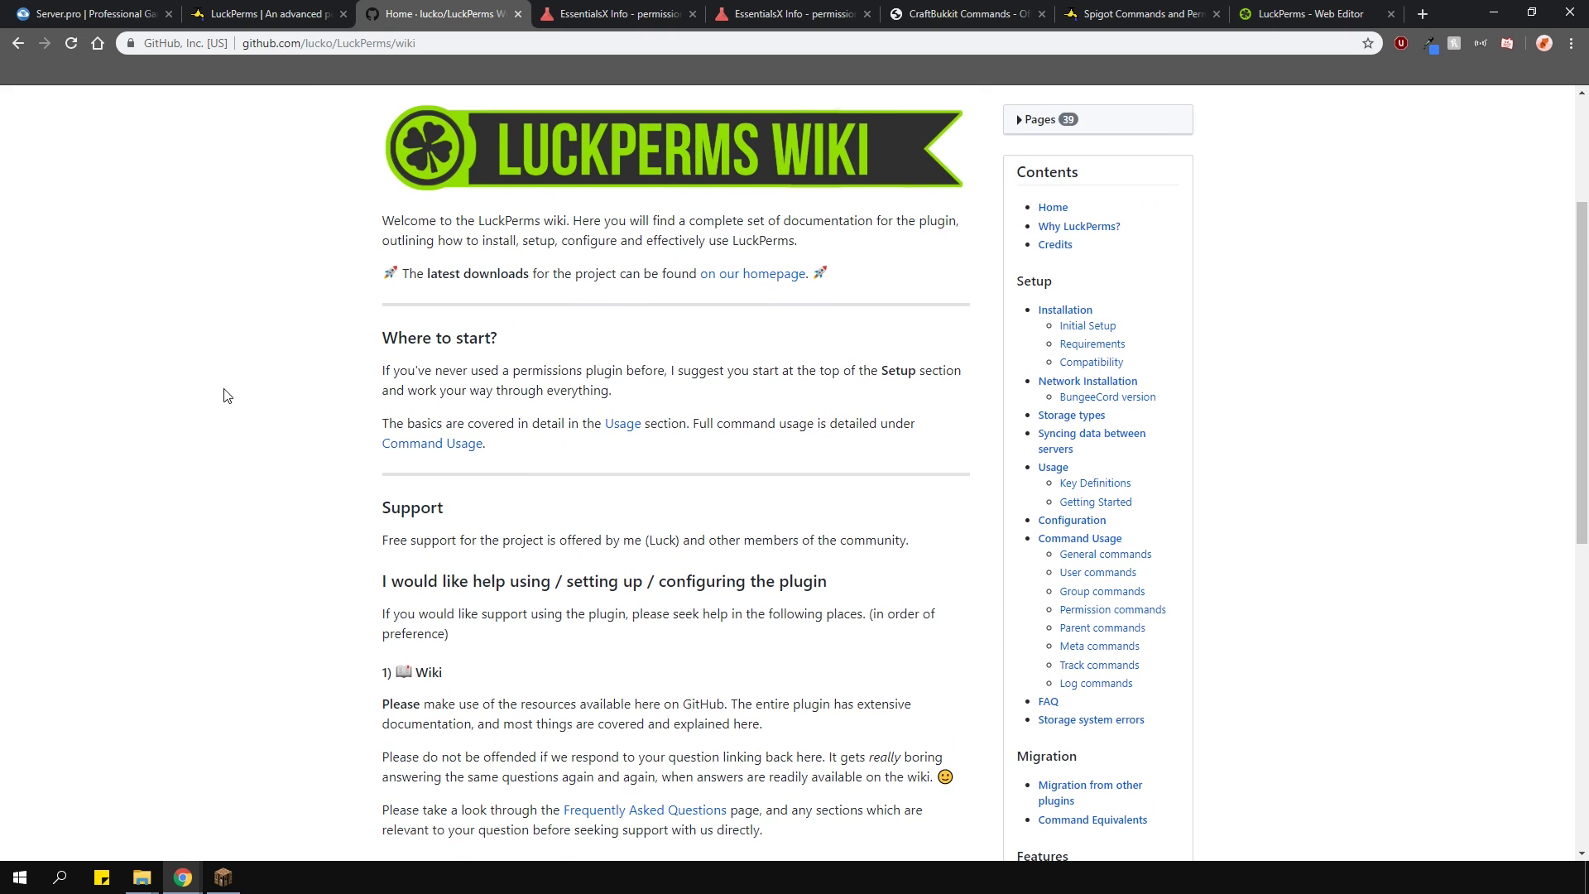